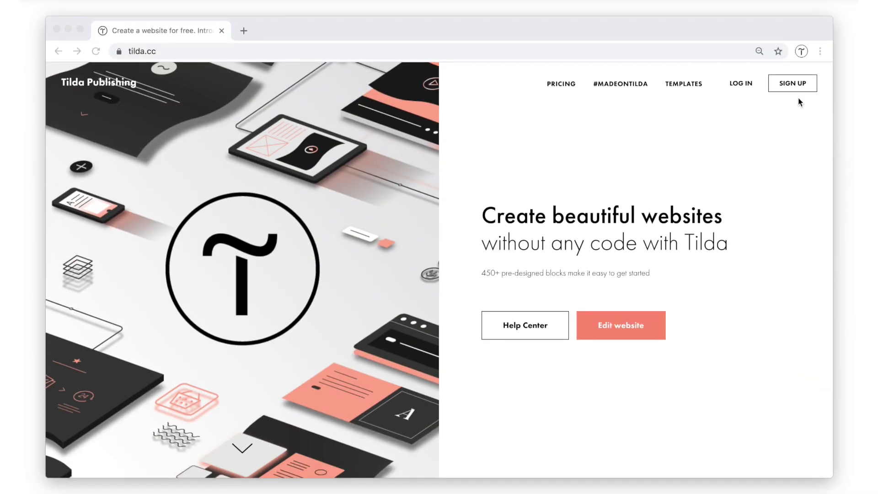
Register a Tilda account with the holder's name, e-mail and password, passing the robot check.
{"action": "left_click", "coordinate": [799, 85]}
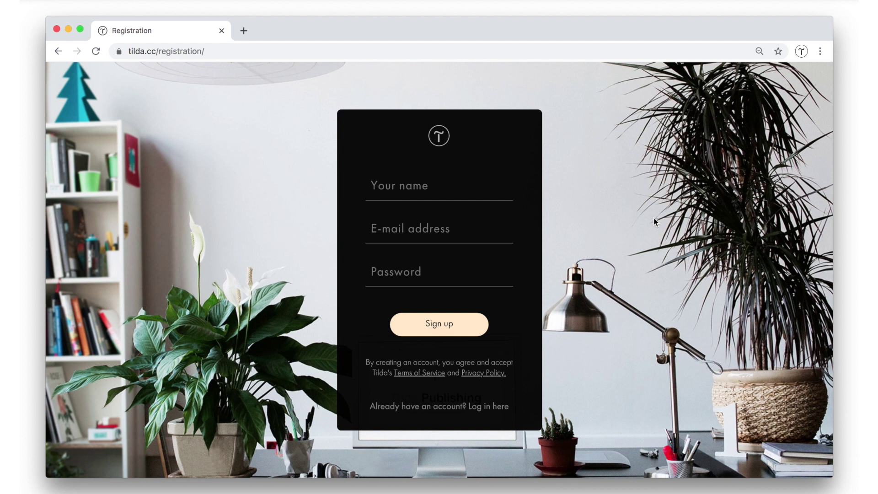
{"action": "left_click", "coordinate": [394, 180]}
{"action": "type", "text": "Elizabeth"}
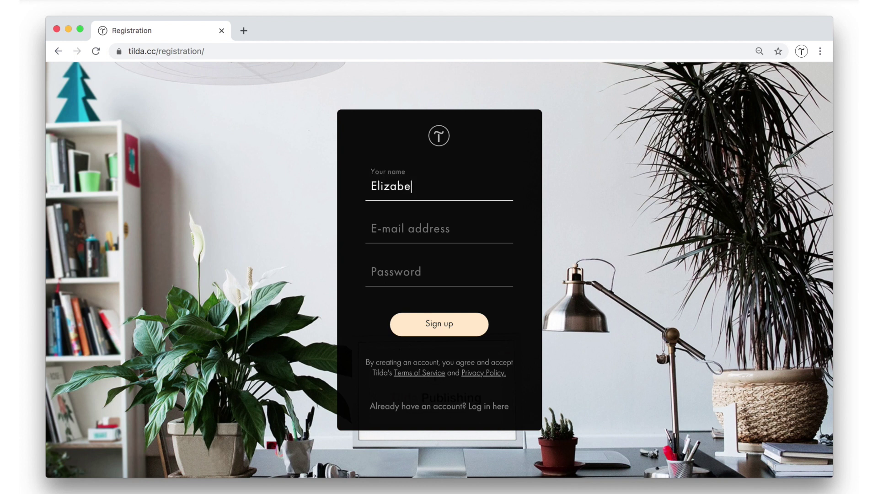
{"action": "key", "text": "Tab"}
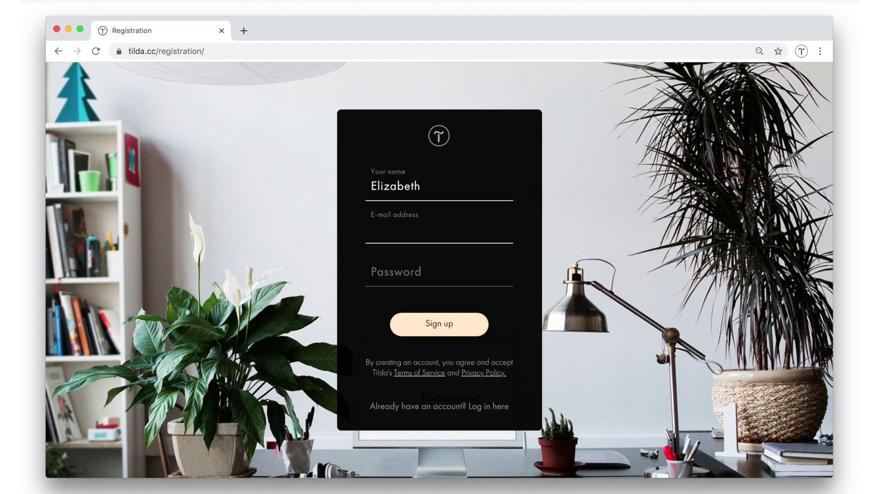
{"action": "key", "text": "Tab"}
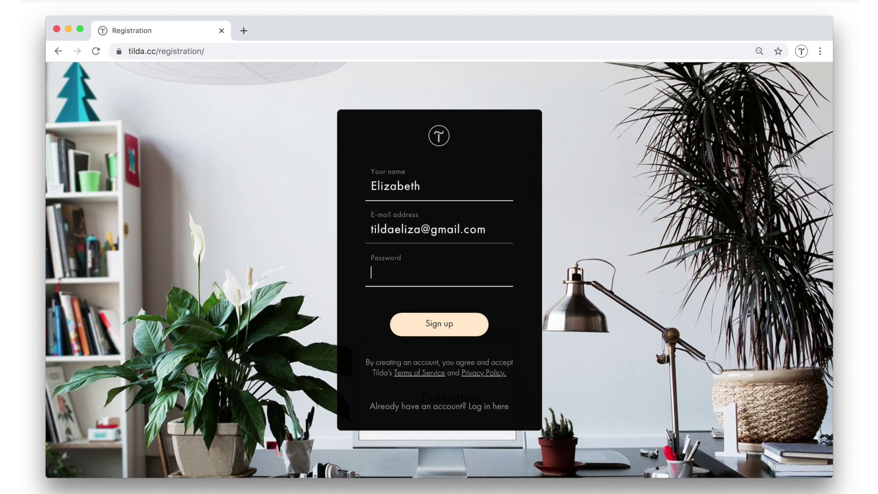
{"action": "type", "text": "**********"}
{"action": "key", "text": "Return"}
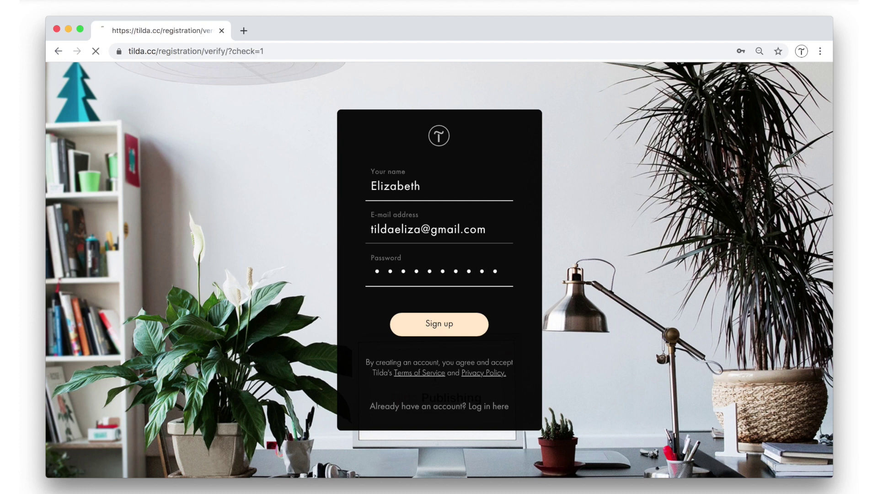
{"action": "left_click", "coordinate": [372, 247]}
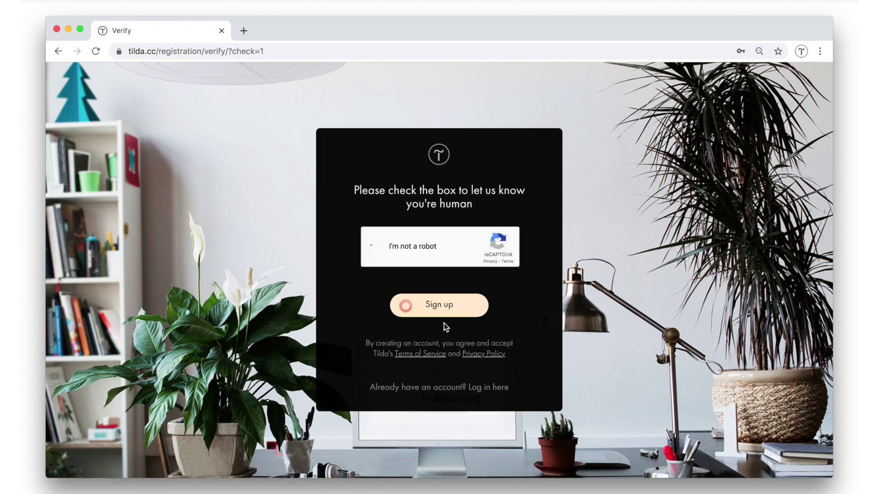
{"action": "left_click", "coordinate": [475, 316]}
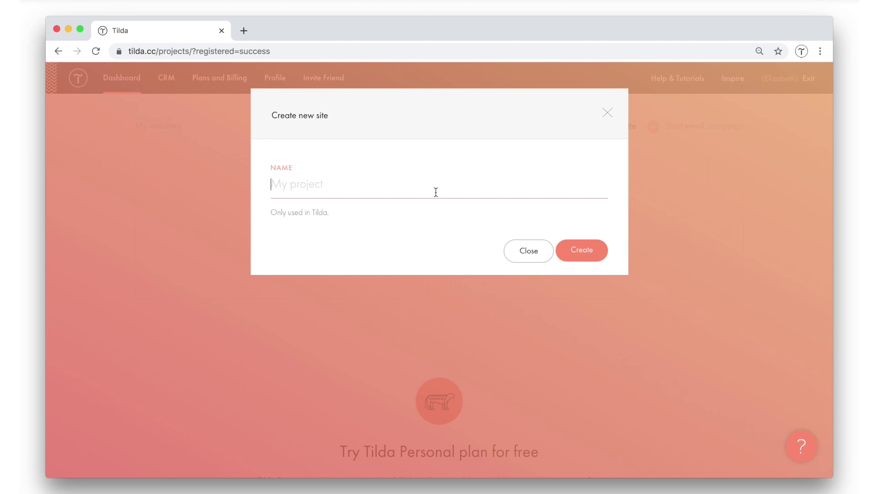
Name the new site 'Nation Travel Club' and create it.
{"action": "type", "text": "Nation Travel Club"}
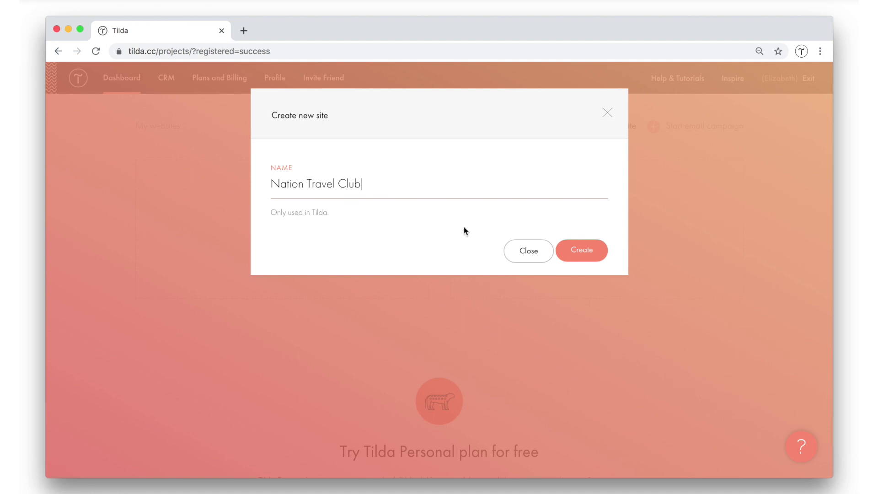
{"action": "left_click", "coordinate": [586, 254]}
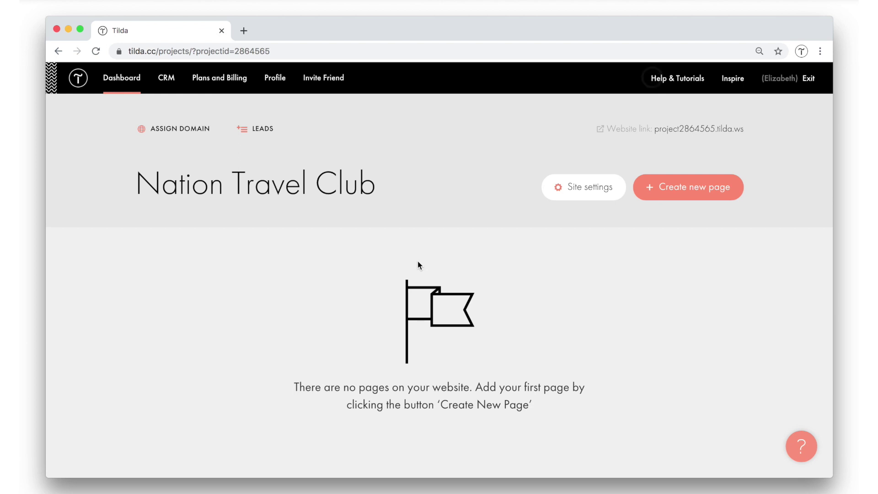
Activate the free two-week Tilda Personal trial from Plans and Billing.
{"action": "scroll", "coordinate": [418, 262], "scroll_direction": "down", "scroll_amount": 7}
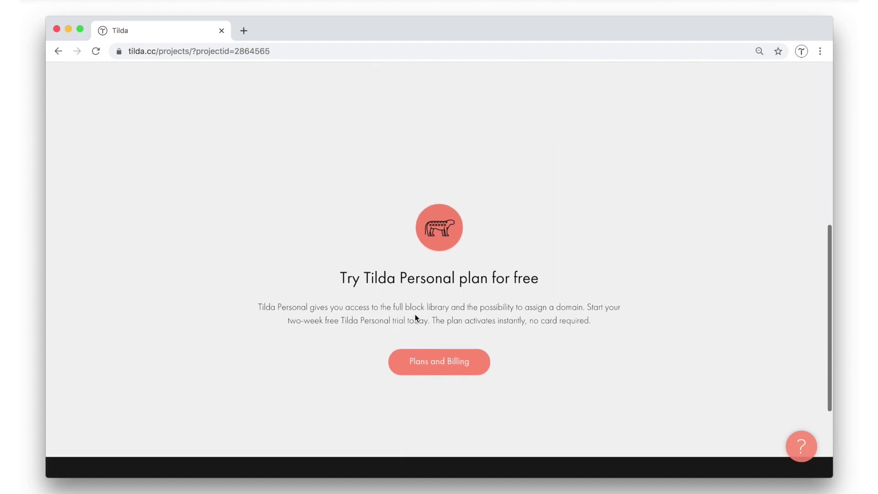
{"action": "left_click", "coordinate": [430, 362]}
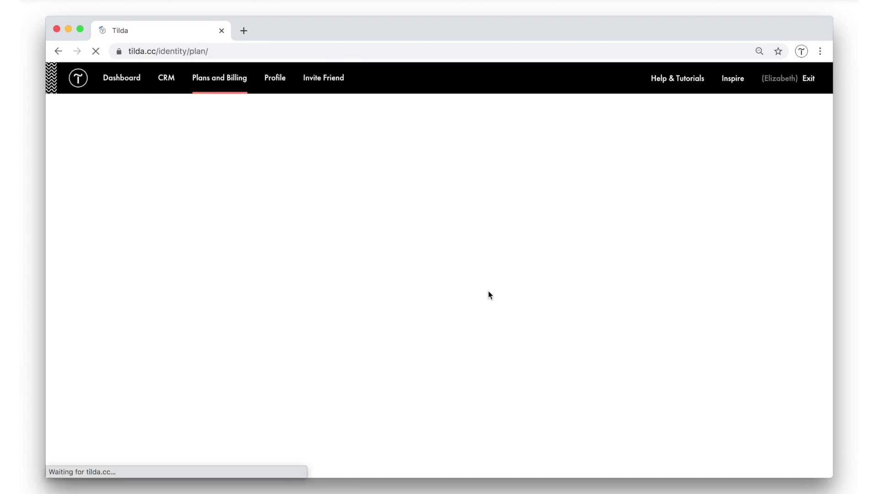
{"action": "left_click", "coordinate": [450, 323]}
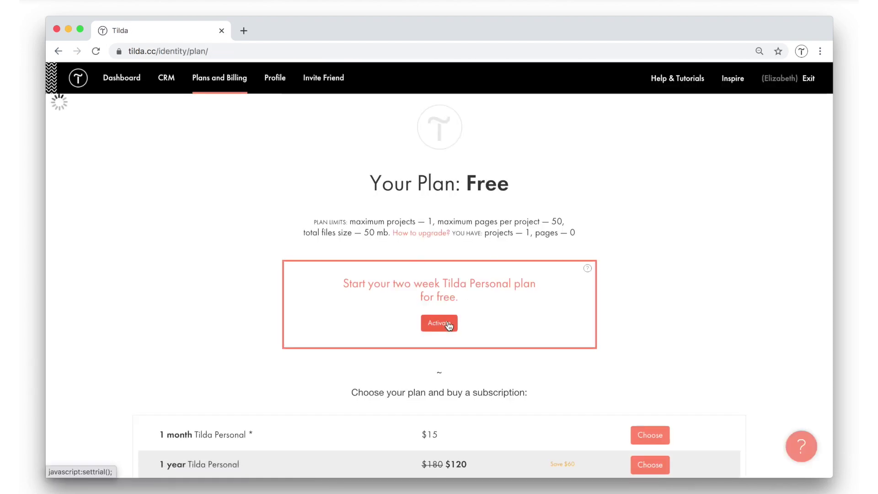
{"action": "left_click", "coordinate": [320, 280]}
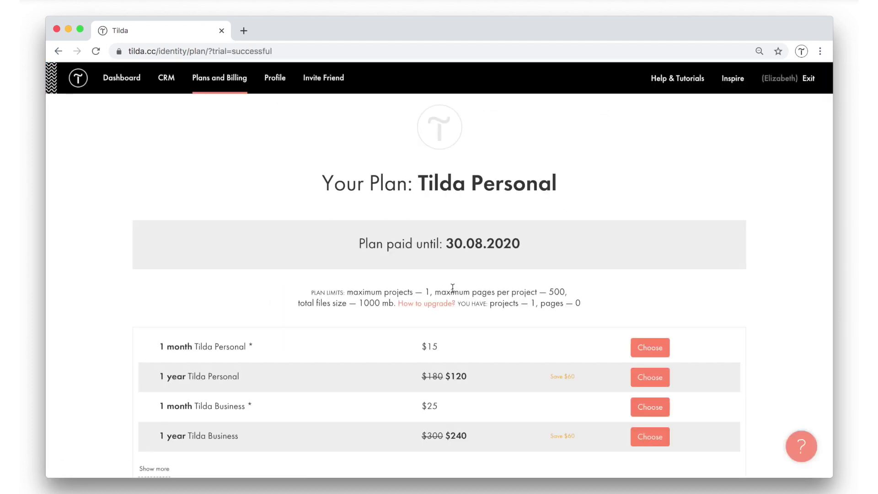
Open the Nation Travel Club project and start a new page, browsing the template gallery.
{"action": "left_click", "coordinate": [122, 86]}
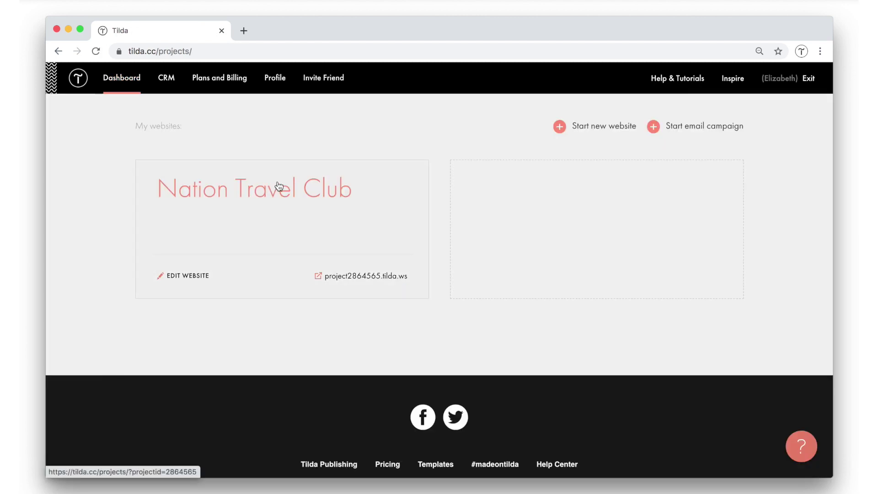
{"action": "left_click", "coordinate": [279, 185]}
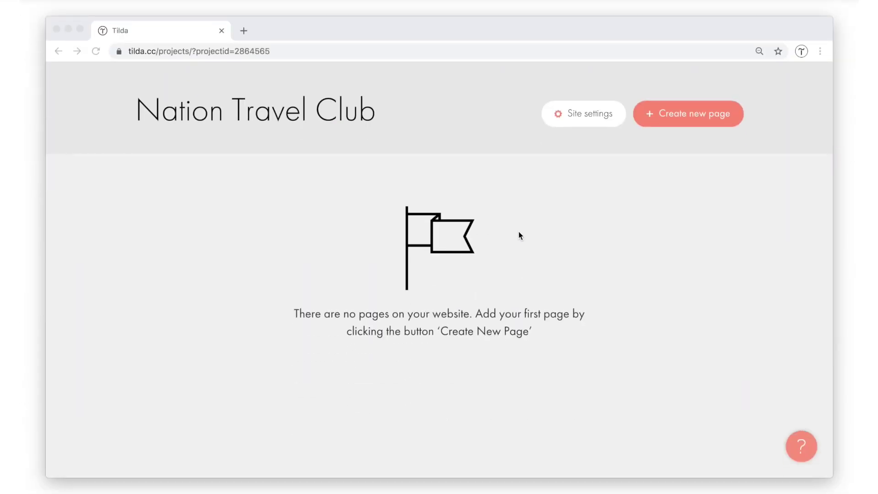
{"action": "scroll", "coordinate": [518, 231], "scroll_direction": "up", "scroll_amount": 3}
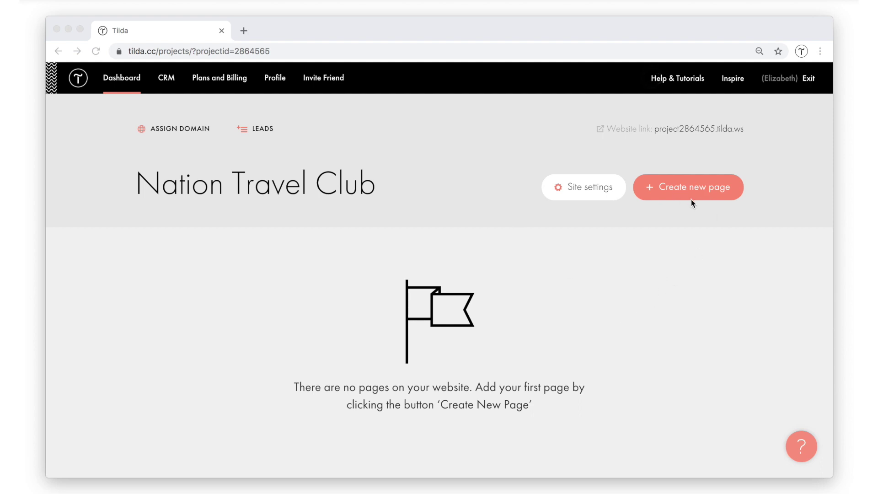
{"action": "left_click", "coordinate": [690, 187]}
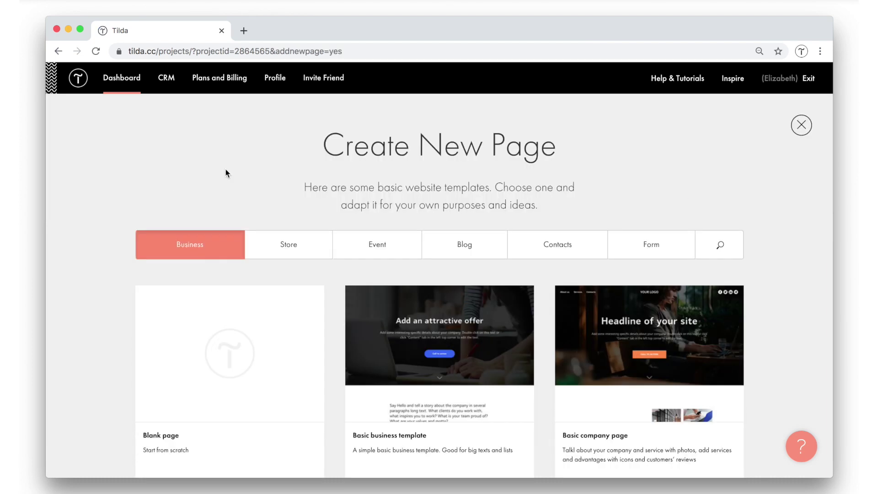
{"action": "scroll", "coordinate": [291, 170], "scroll_direction": "down", "scroll_amount": 7}
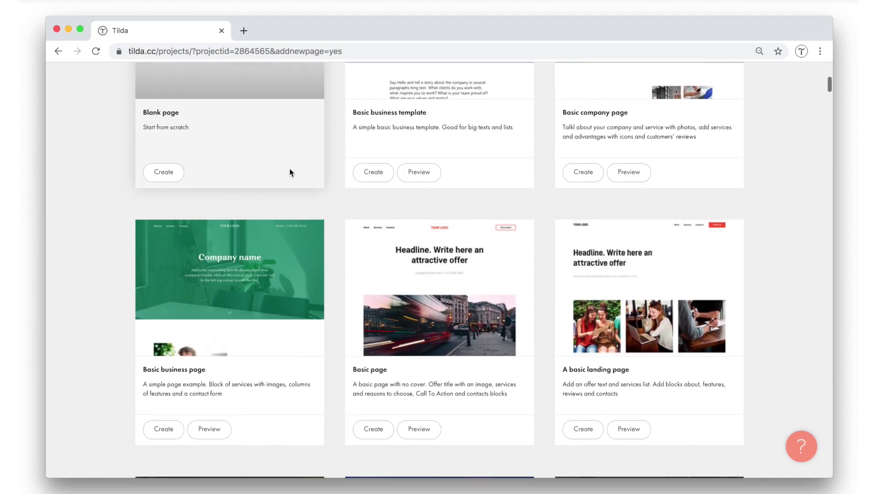
{"action": "scroll", "coordinate": [291, 173], "scroll_direction": "up", "scroll_amount": 5}
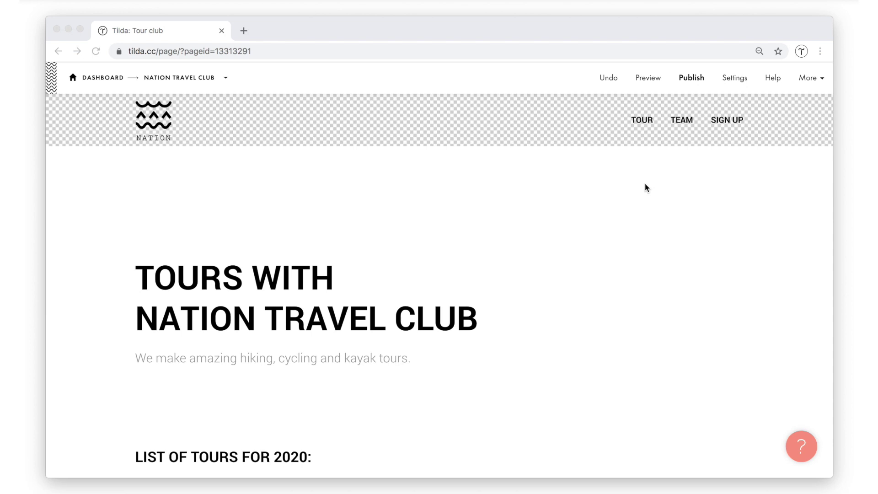
{"action": "scroll", "coordinate": [646, 188], "scroll_direction": "down", "scroll_amount": 6}
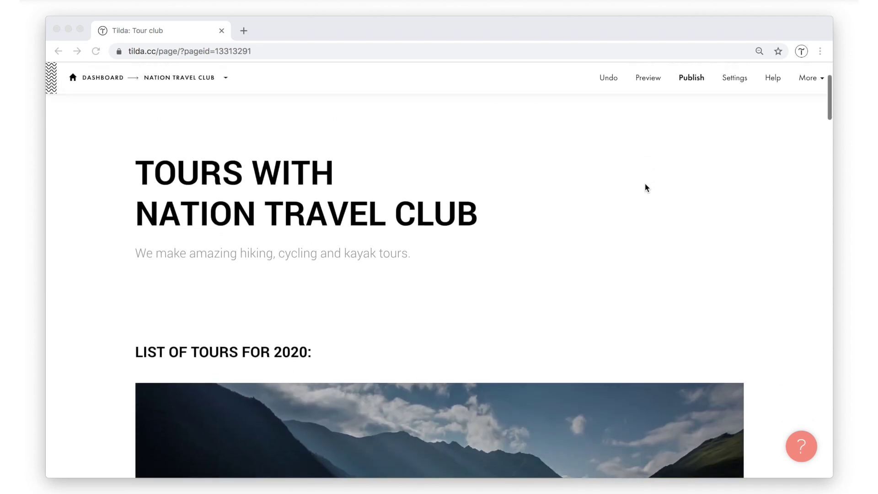
{"action": "scroll", "coordinate": [647, 188], "scroll_direction": "down", "scroll_amount": 6}
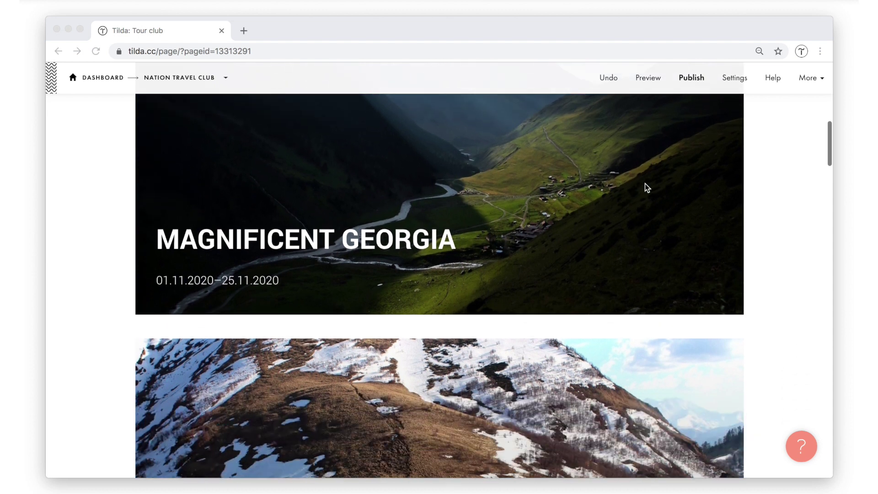
{"action": "scroll", "coordinate": [647, 188], "scroll_direction": "down", "scroll_amount": 9}
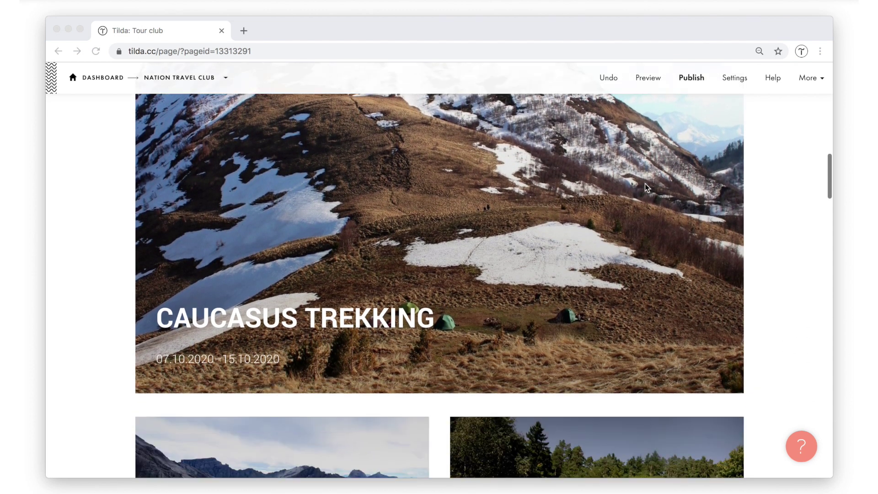
{"action": "scroll", "coordinate": [647, 188], "scroll_direction": "down", "scroll_amount": 11}
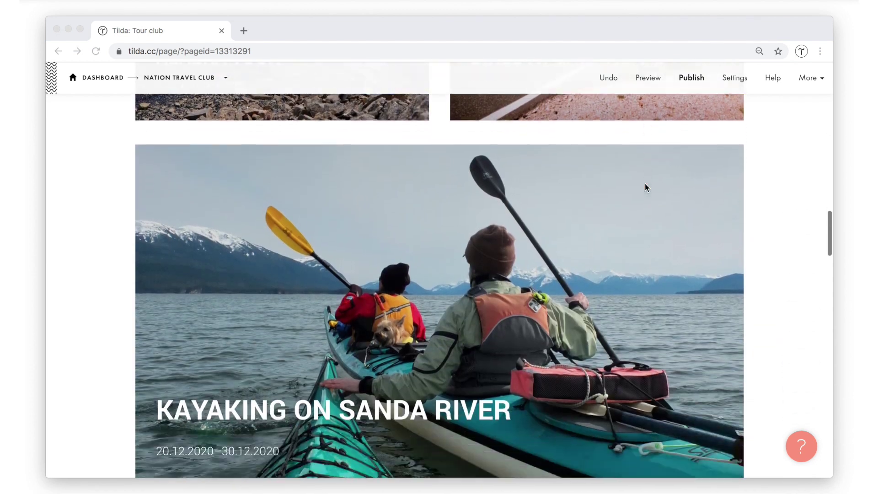
{"action": "scroll", "coordinate": [647, 188], "scroll_direction": "down", "scroll_amount": 12}
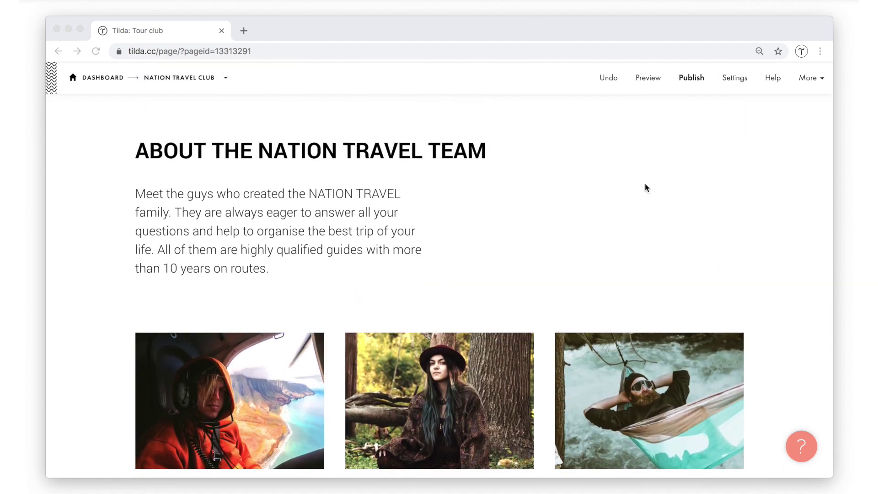
{"action": "scroll", "coordinate": [647, 187], "scroll_direction": "down", "scroll_amount": 3}
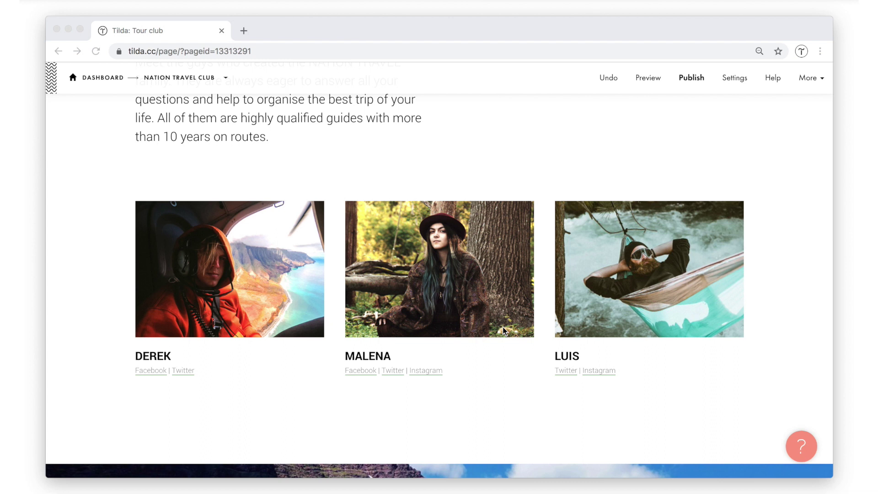
{"action": "scroll", "coordinate": [504, 331], "scroll_direction": "down", "scroll_amount": 10}
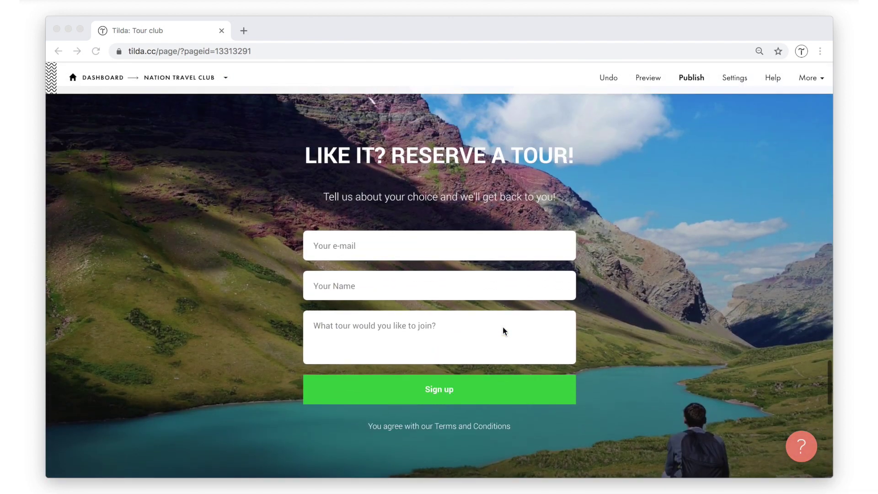
{"action": "scroll", "coordinate": [504, 330], "scroll_direction": "down", "scroll_amount": 5}
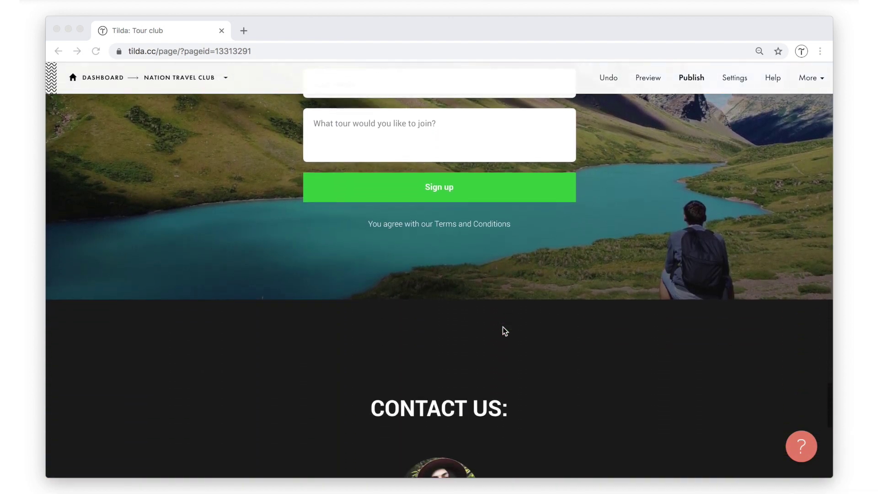
{"action": "scroll", "coordinate": [505, 331], "scroll_direction": "down", "scroll_amount": 5}
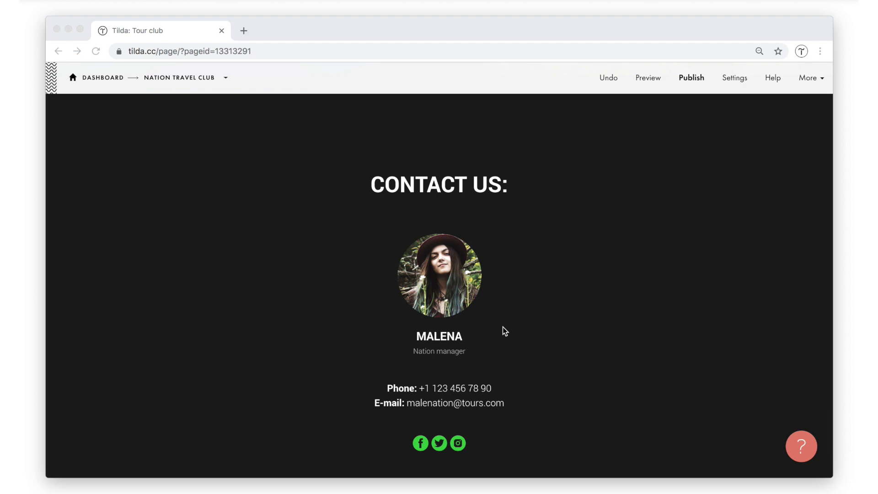
{"action": "scroll", "coordinate": [505, 331], "scroll_direction": "up", "scroll_amount": 15}
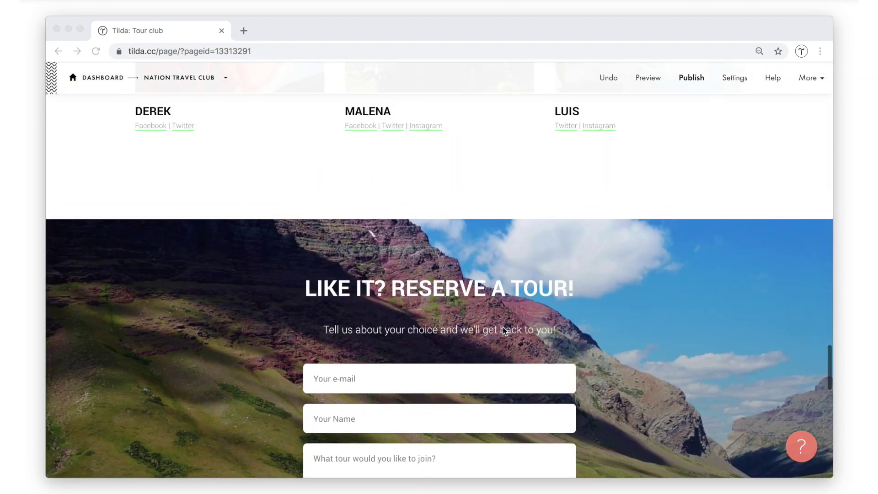
{"action": "scroll", "coordinate": [505, 332], "scroll_direction": "up", "scroll_amount": 10}
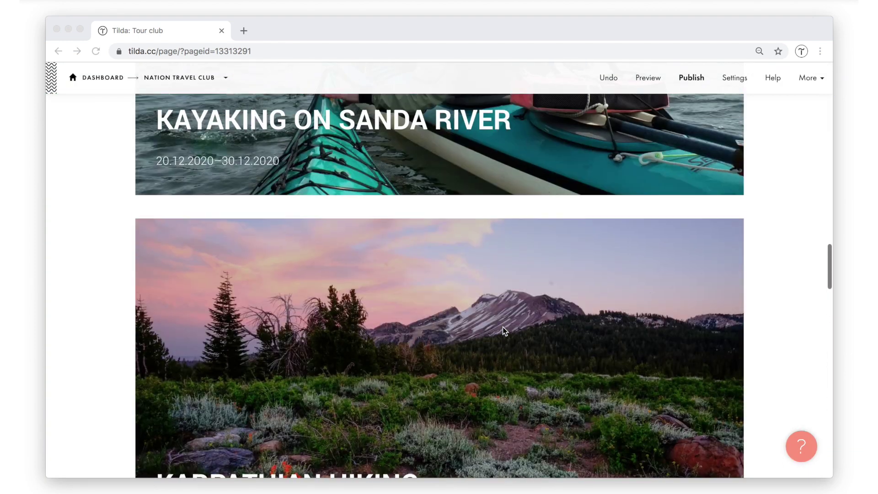
{"action": "scroll", "coordinate": [505, 331], "scroll_direction": "up", "scroll_amount": 10}
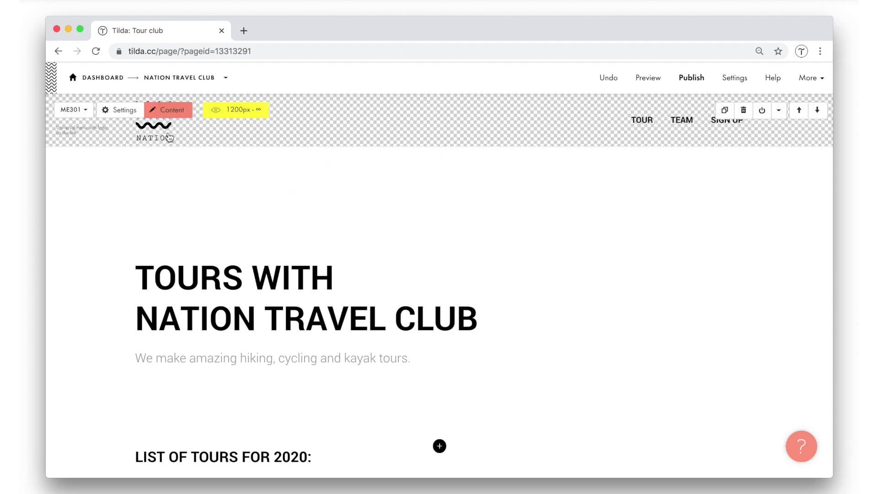
From the project dashboard, create a new page using the Persona inner-page template.
{"action": "left_click", "coordinate": [182, 78]}
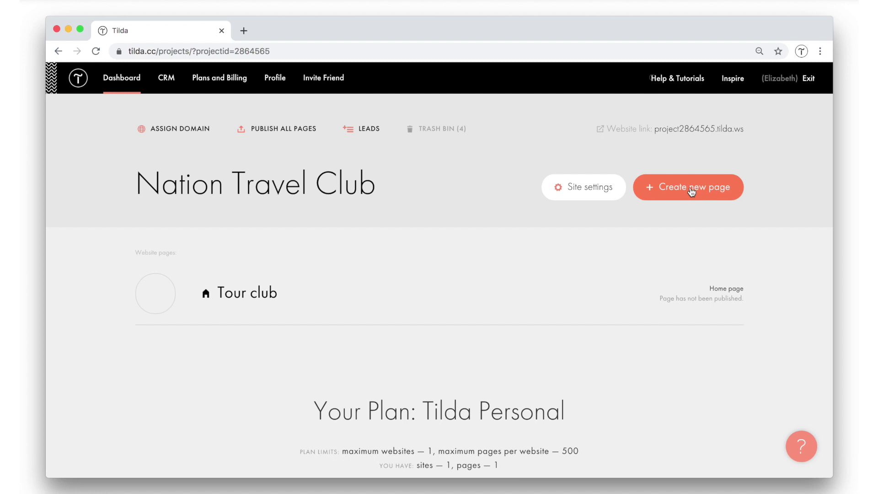
{"action": "left_click", "coordinate": [715, 191]}
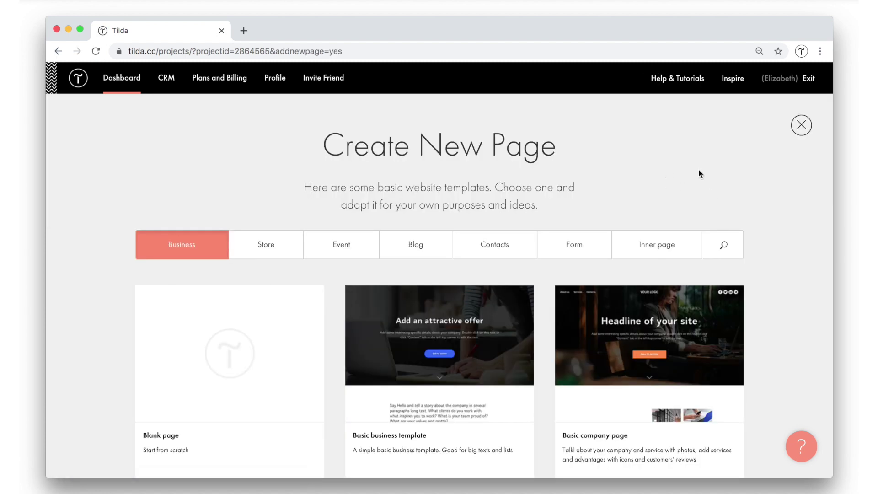
{"action": "scroll", "coordinate": [772, 221], "scroll_direction": "down", "scroll_amount": 3}
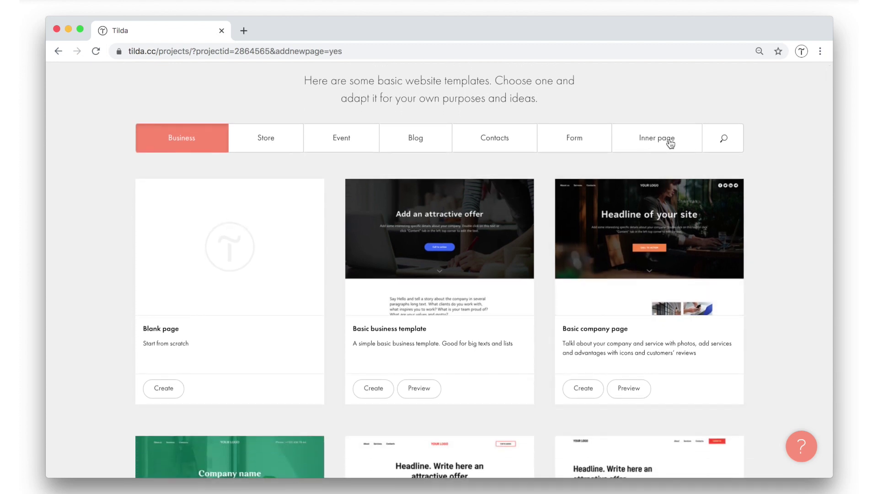
{"action": "left_click", "coordinate": [670, 142]}
{"action": "scroll", "coordinate": [669, 143], "scroll_direction": "down", "scroll_amount": 5}
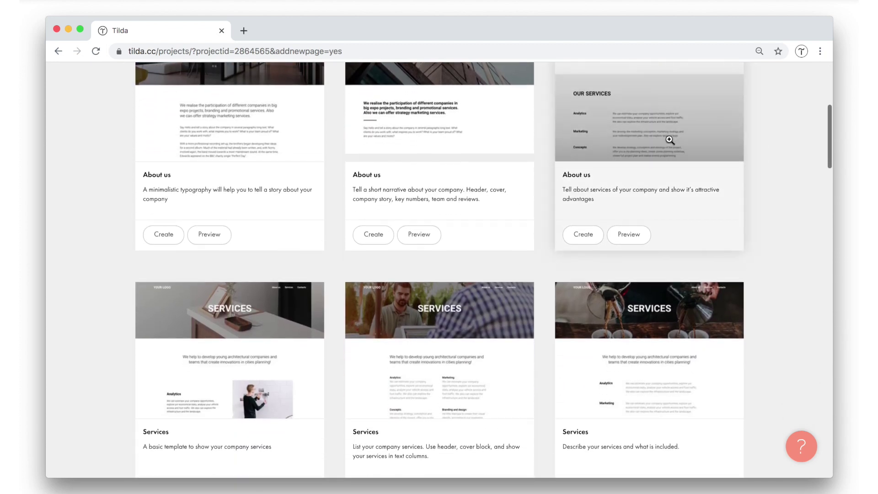
{"action": "scroll", "coordinate": [669, 140], "scroll_direction": "down", "scroll_amount": 8}
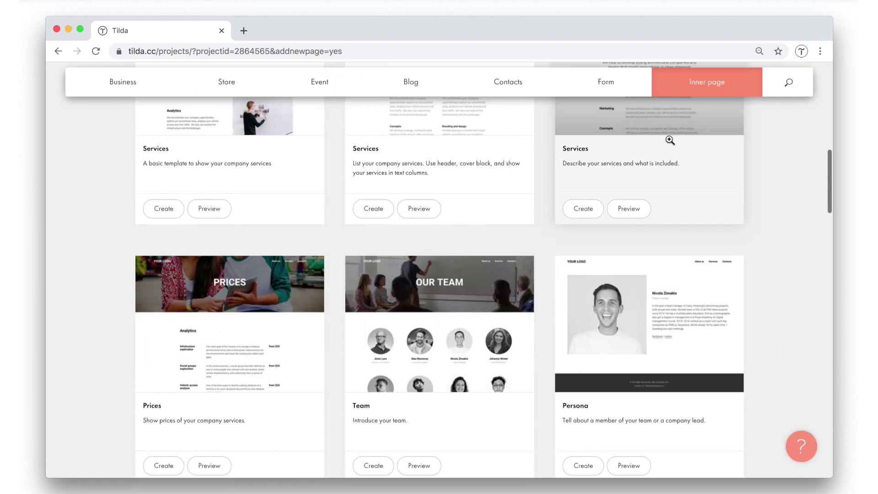
{"action": "scroll", "coordinate": [669, 141], "scroll_direction": "up", "scroll_amount": 1}
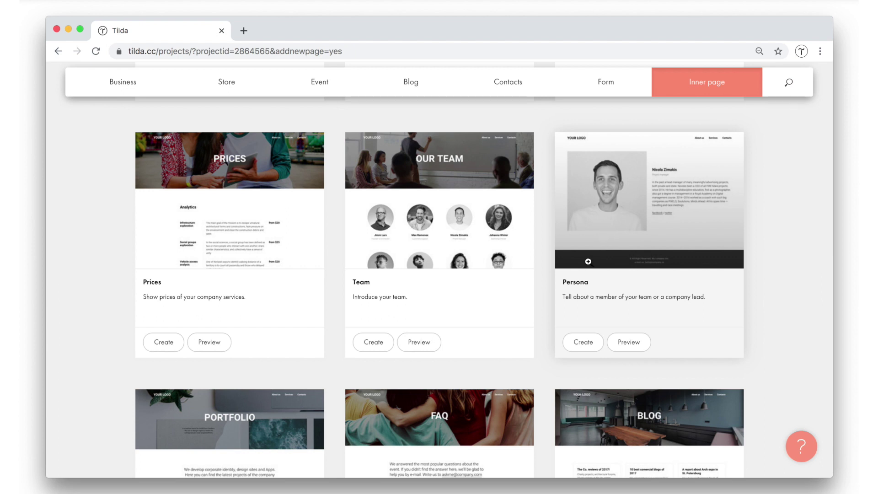
{"action": "left_click", "coordinate": [577, 343]}
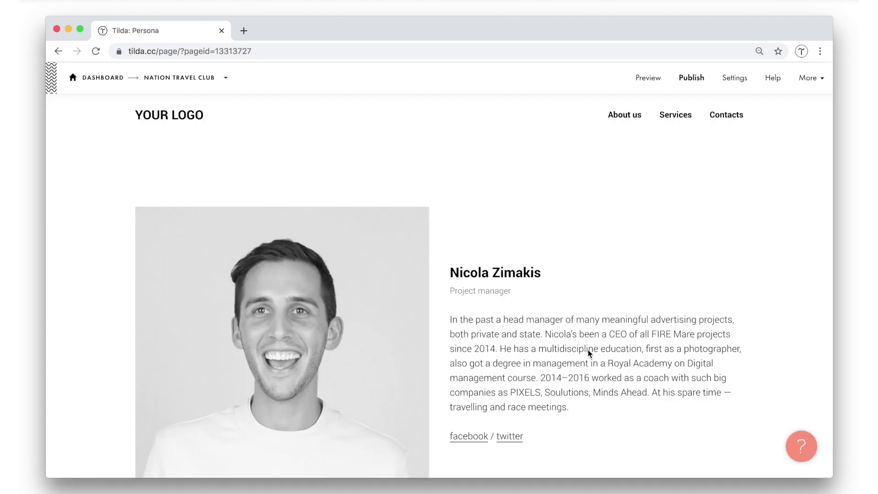
Scroll through the Persona page's team profiles, then return to the Nation Travel Club dashboard.
{"action": "scroll", "coordinate": [590, 353], "scroll_direction": "down", "scroll_amount": 2}
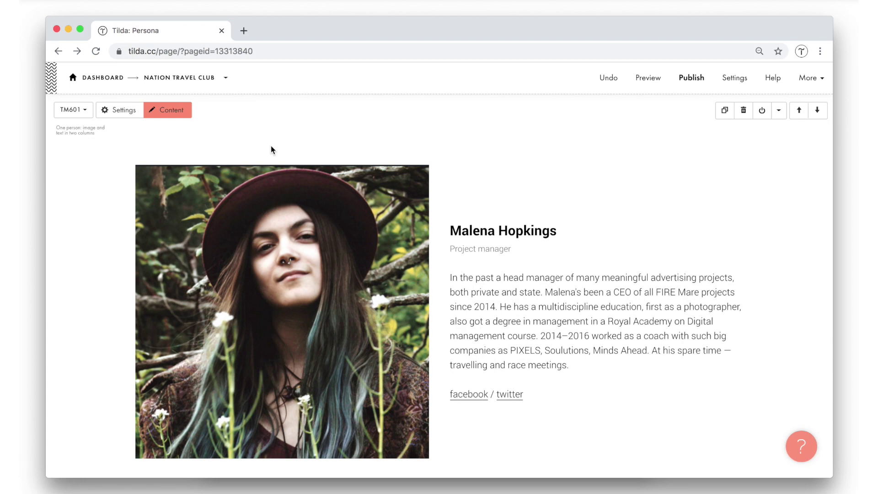
{"action": "scroll", "coordinate": [273, 147], "scroll_direction": "down", "scroll_amount": 2}
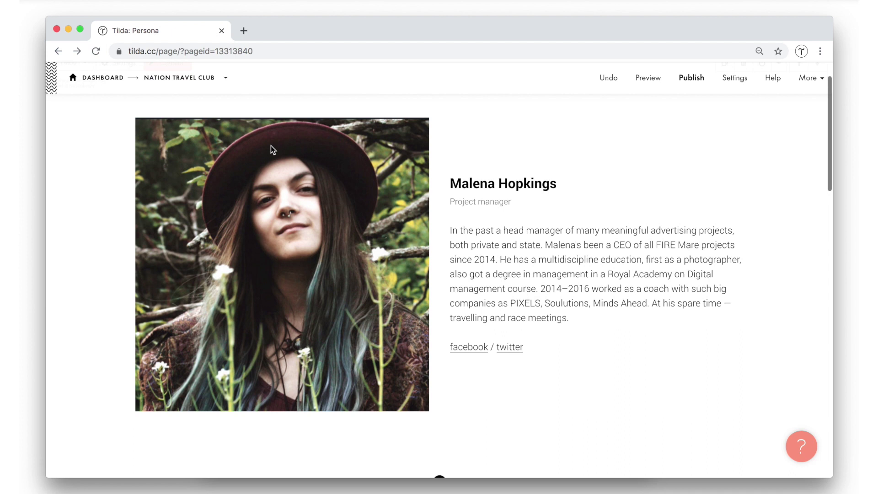
{"action": "scroll", "coordinate": [627, 262], "scroll_direction": "down", "scroll_amount": 5}
{"action": "scroll", "coordinate": [627, 262], "scroll_direction": "down", "scroll_amount": 4}
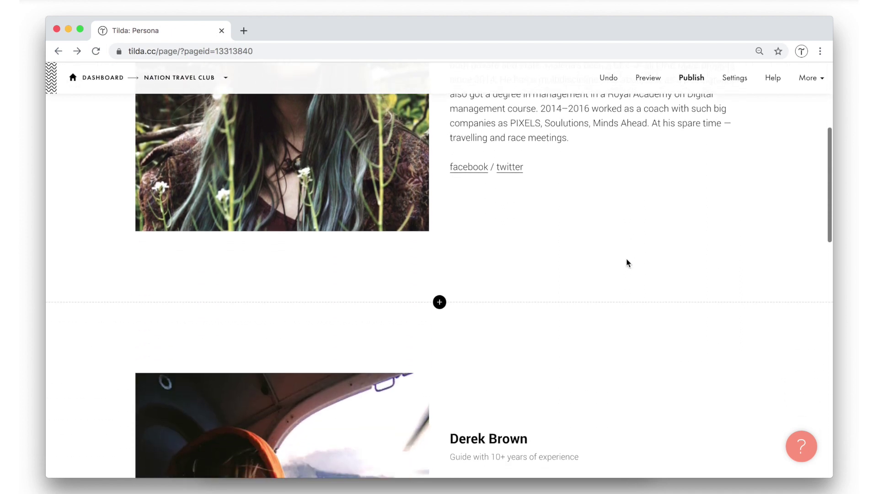
{"action": "scroll", "coordinate": [627, 262], "scroll_direction": "down", "scroll_amount": 12}
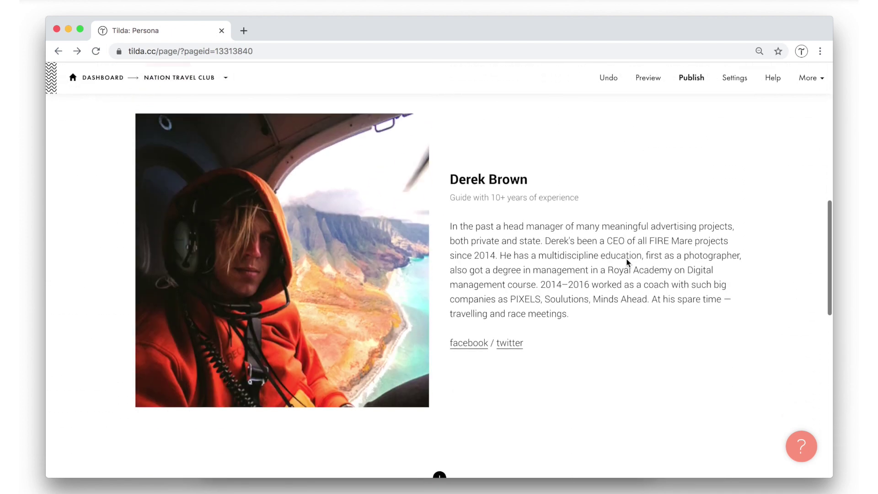
{"action": "scroll", "coordinate": [627, 262], "scroll_direction": "down", "scroll_amount": 5}
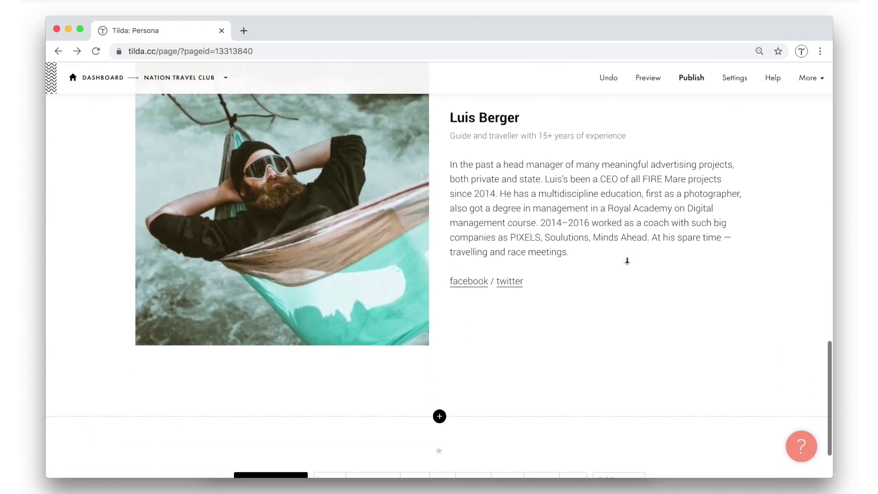
{"action": "scroll", "coordinate": [628, 262], "scroll_direction": "up", "scroll_amount": 4}
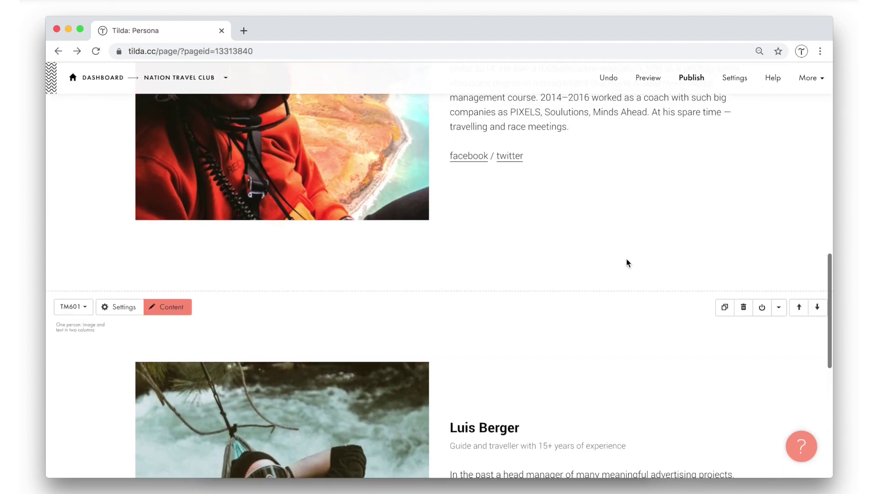
{"action": "scroll", "coordinate": [627, 262], "scroll_direction": "up", "scroll_amount": 15}
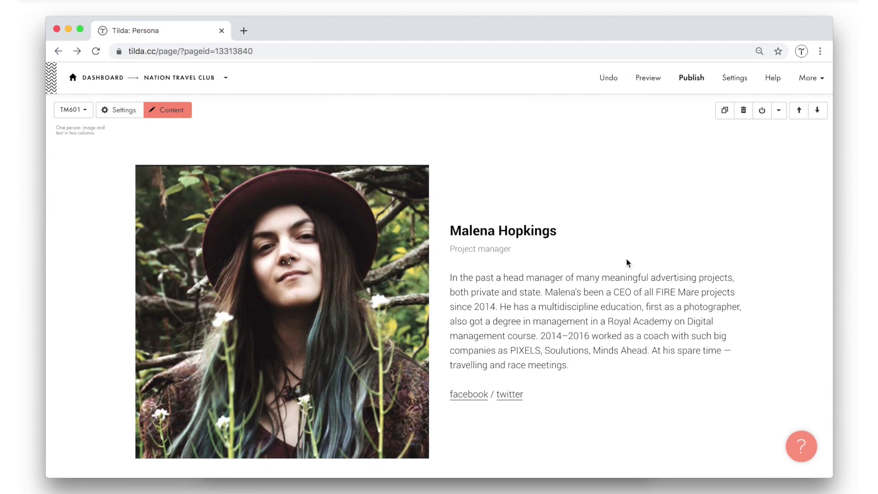
{"action": "left_click", "coordinate": [162, 78]}
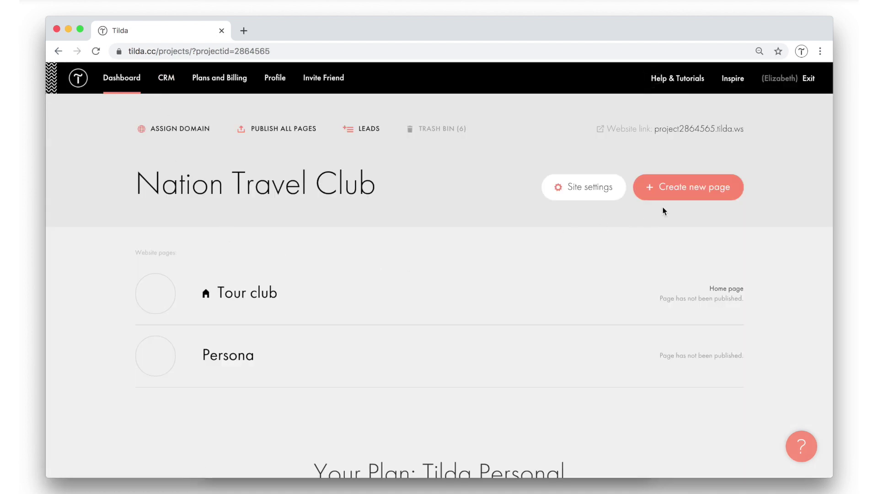
Create another new page from the Blank page template.
{"action": "left_click", "coordinate": [697, 195]}
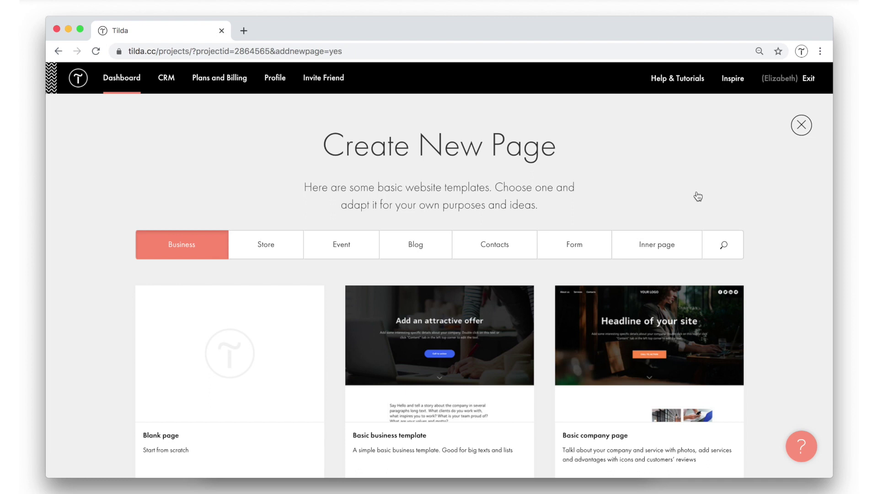
{"action": "scroll", "coordinate": [183, 320], "scroll_direction": "down", "scroll_amount": 4}
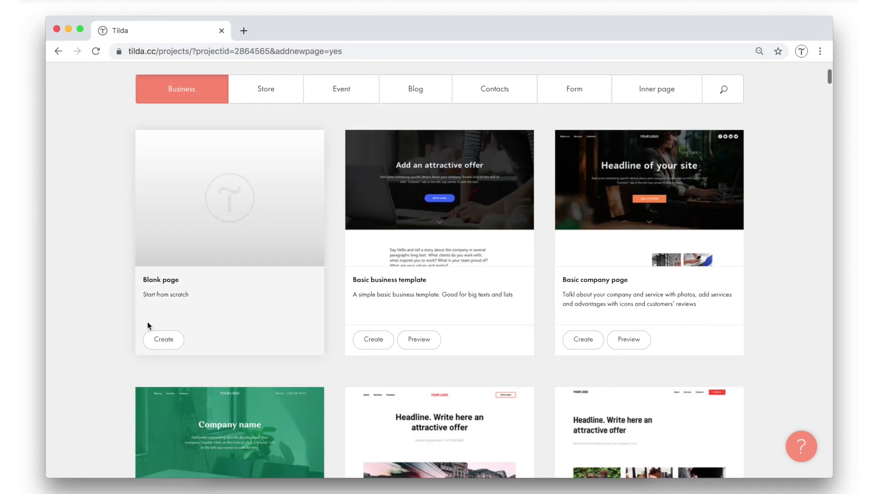
{"action": "left_click", "coordinate": [164, 339]}
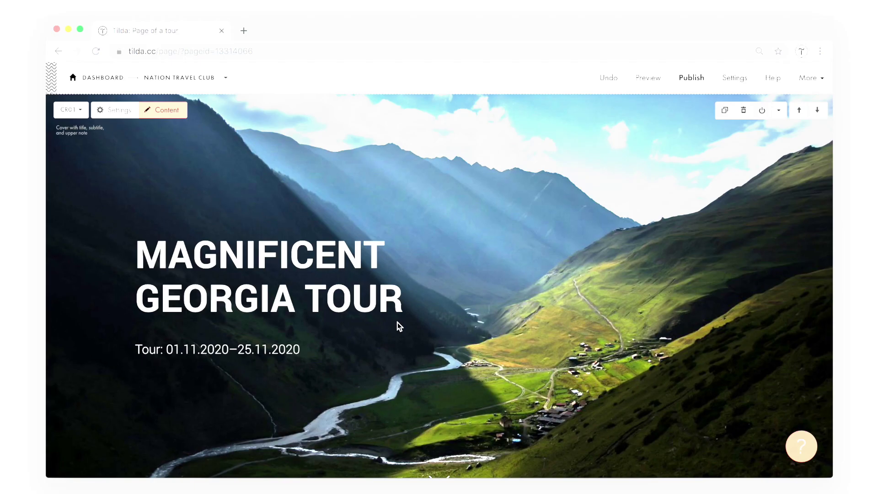
Review the Magnificent Georgia tour page, then return to the project dashboard.
{"action": "scroll", "coordinate": [421, 298], "scroll_direction": "down", "scroll_amount": 7}
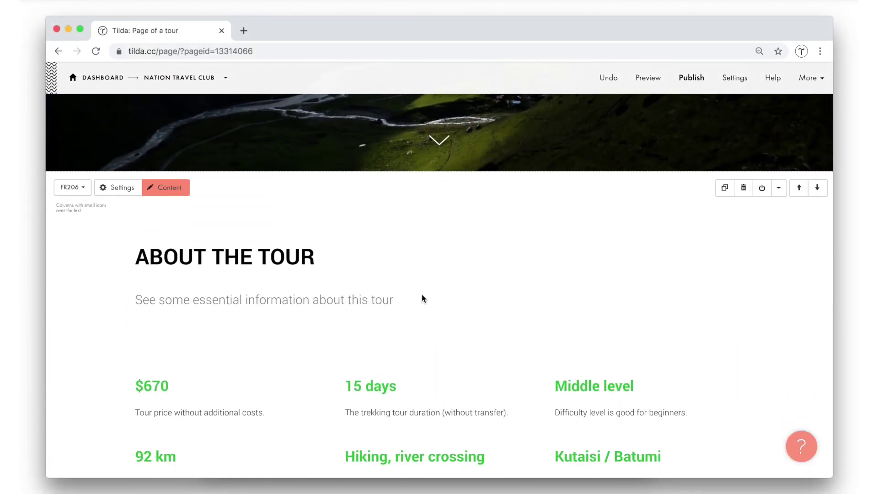
{"action": "scroll", "coordinate": [421, 298], "scroll_direction": "down", "scroll_amount": 20}
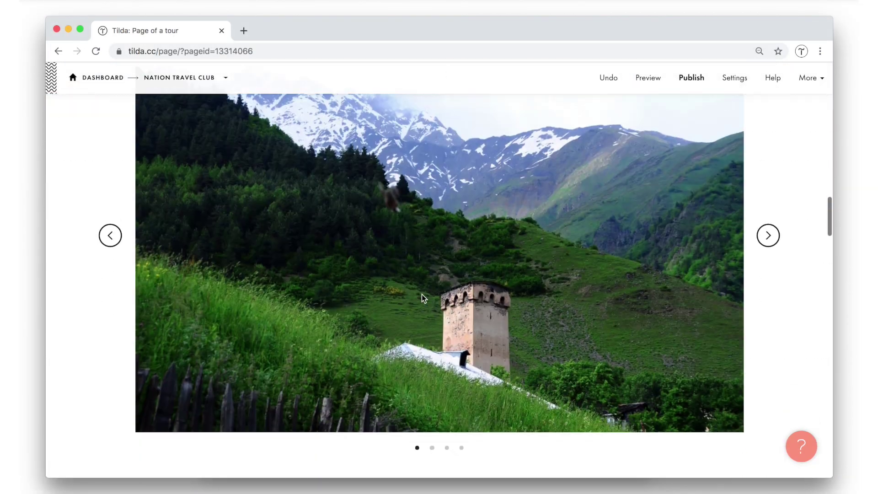
{"action": "scroll", "coordinate": [421, 298], "scroll_direction": "down", "scroll_amount": 20}
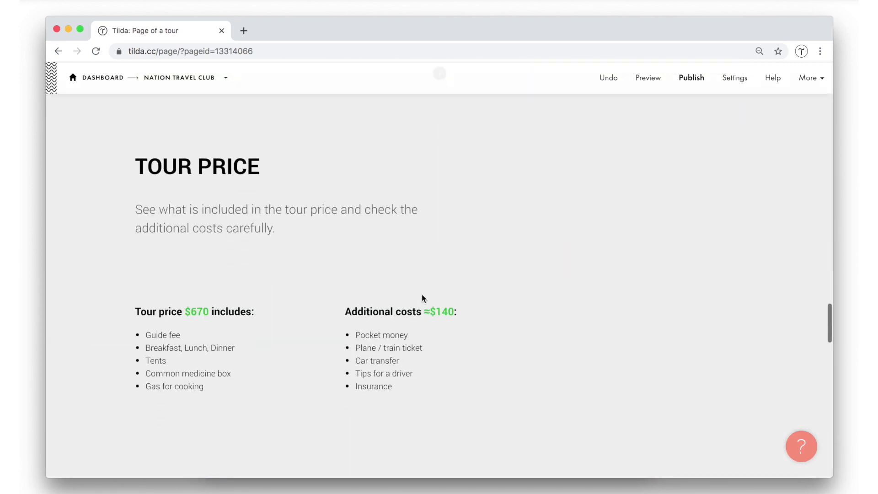
{"action": "scroll", "coordinate": [421, 297], "scroll_direction": "down", "scroll_amount": 15}
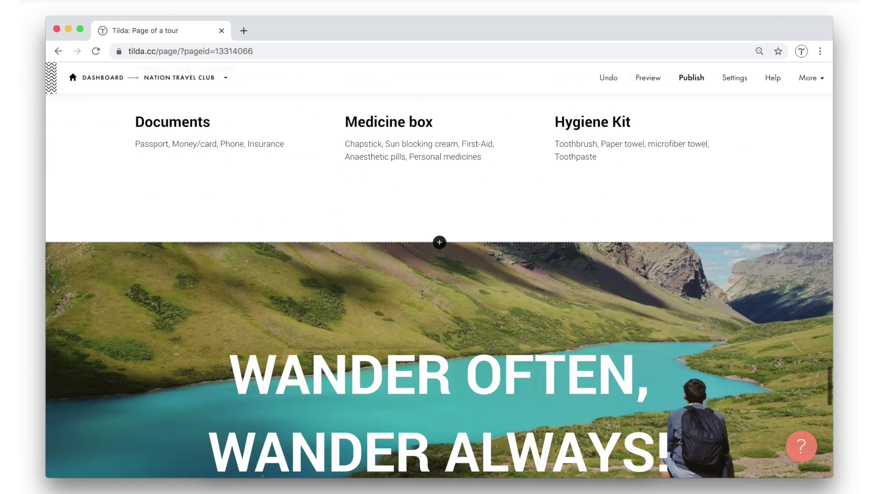
{"action": "scroll", "coordinate": [423, 296], "scroll_direction": "down", "scroll_amount": 10}
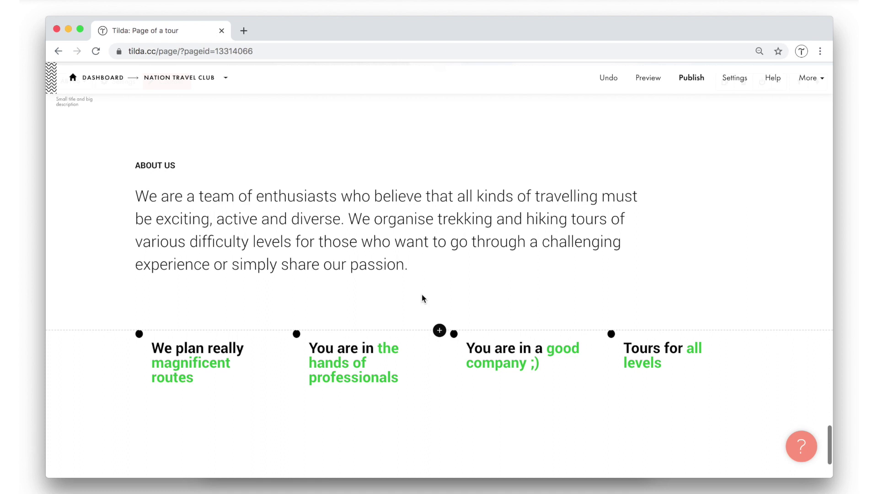
{"action": "scroll", "coordinate": [423, 299], "scroll_direction": "up", "scroll_amount": 20}
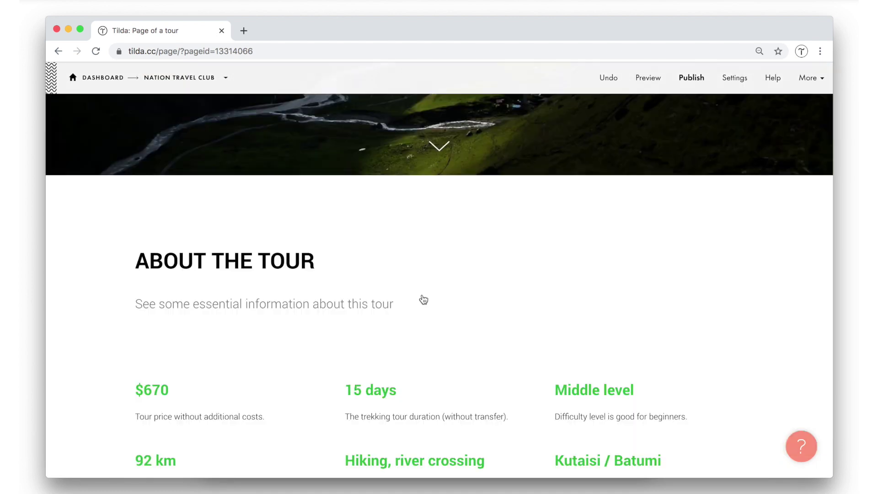
{"action": "scroll", "coordinate": [422, 300], "scroll_direction": "up", "scroll_amount": 8}
{"action": "left_click", "coordinate": [159, 78]}
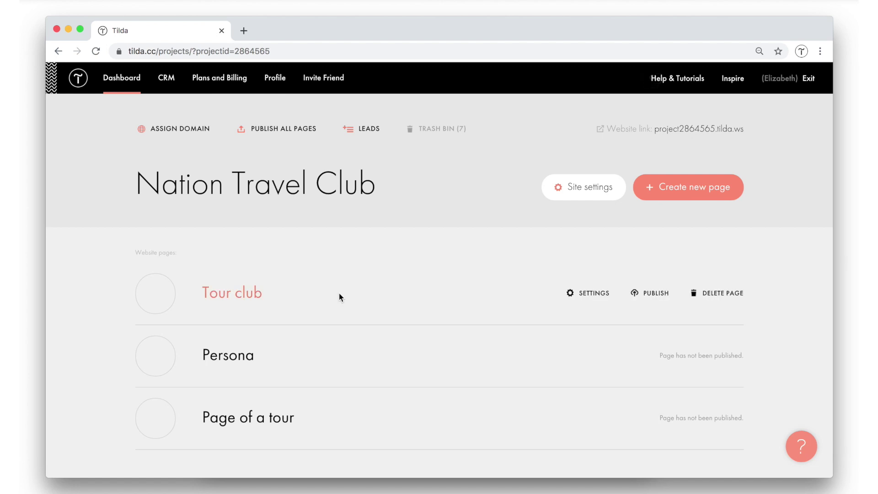
{"action": "scroll", "coordinate": [339, 293], "scroll_direction": "down", "scroll_amount": 2}
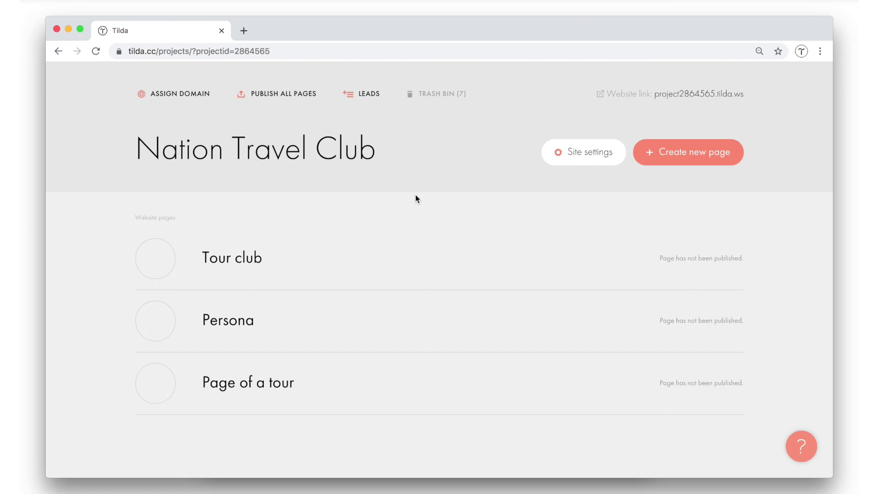
Set Tour club as the home page in Site settings, save, and close settings.
{"action": "left_click", "coordinate": [584, 151]}
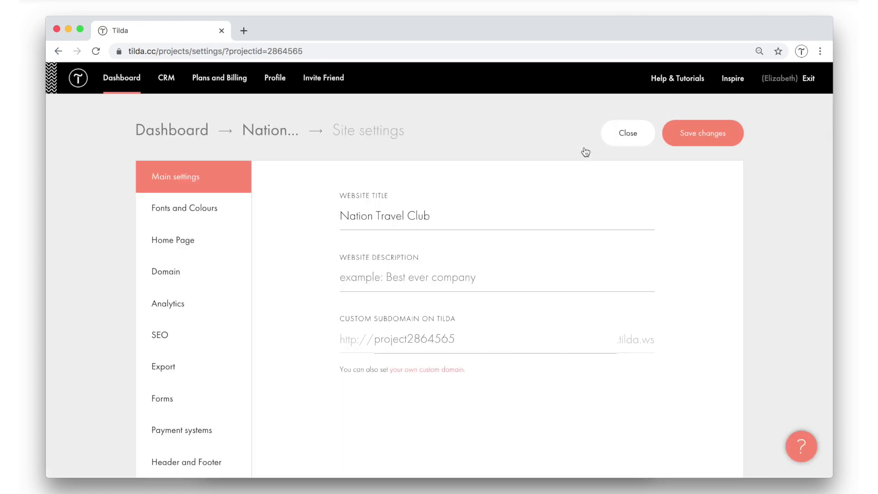
{"action": "left_click", "coordinate": [220, 242]}
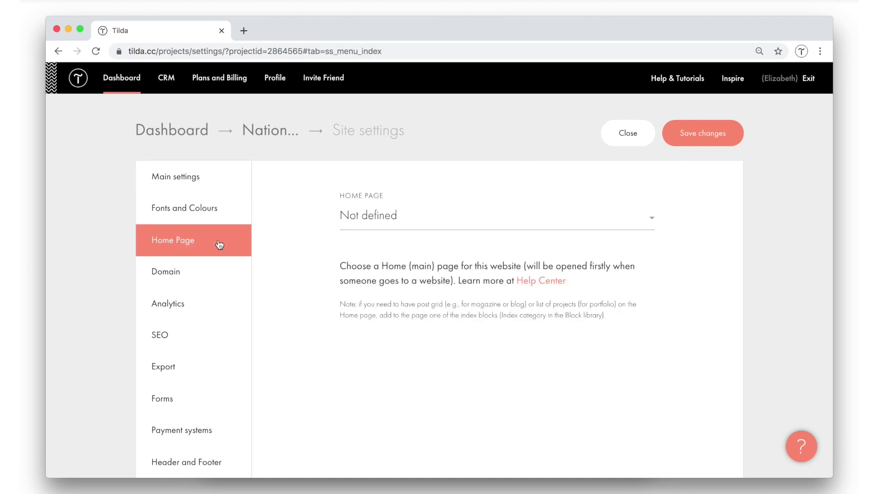
{"action": "left_click", "coordinate": [387, 219]}
{"action": "left_click", "coordinate": [395, 222]}
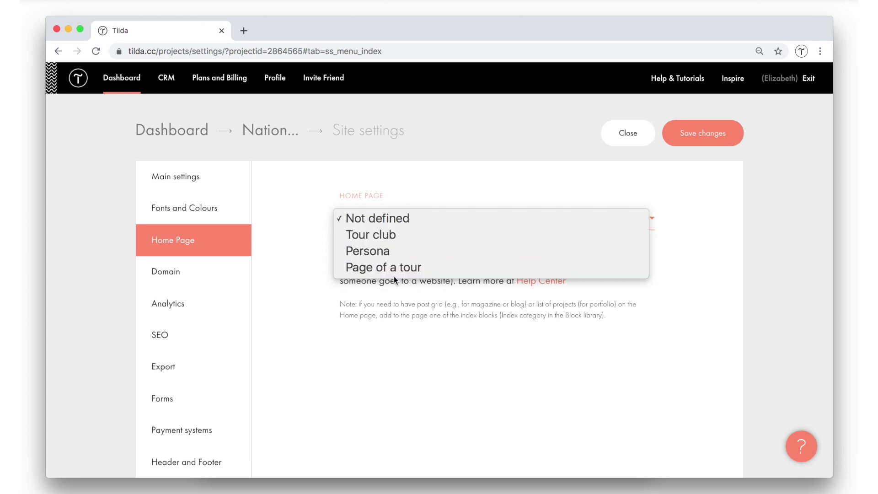
{"action": "left_click", "coordinate": [407, 241]}
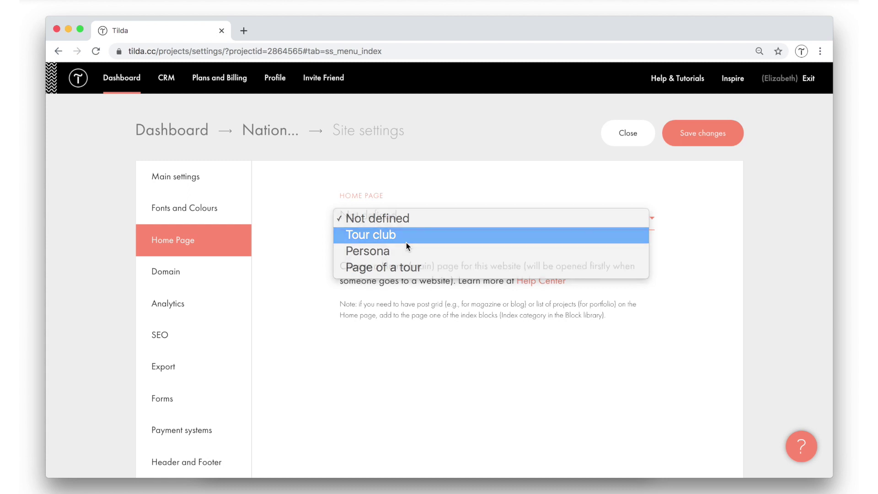
{"action": "left_click", "coordinate": [710, 143]}
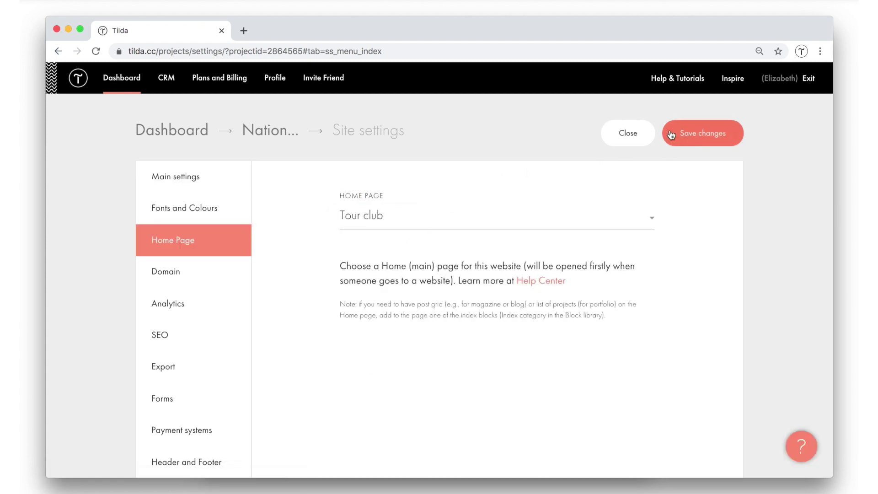
{"action": "left_click", "coordinate": [646, 133]}
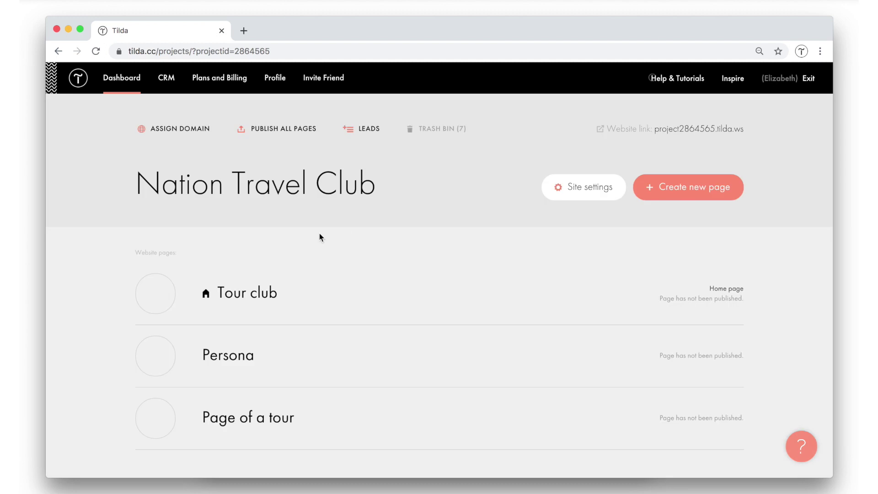
Scroll the Nation Travel Club dashboard to locate Site settings.
{"action": "scroll", "coordinate": [320, 233], "scroll_direction": "down", "scroll_amount": 1}
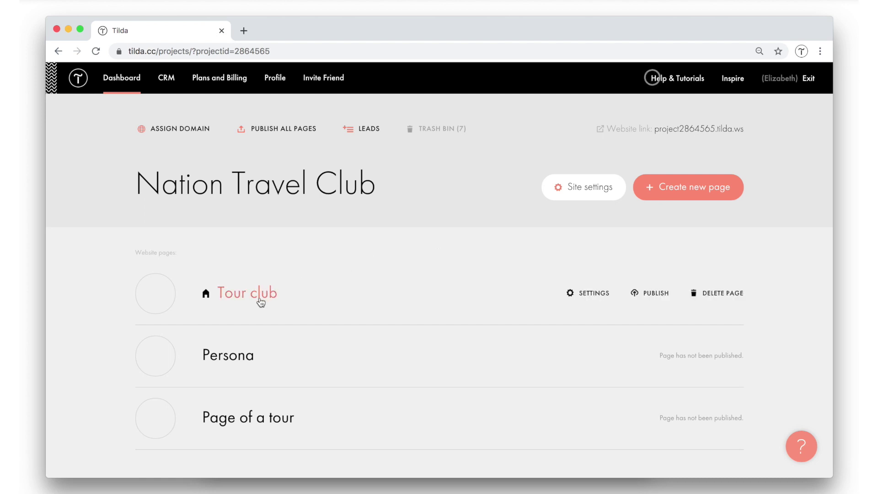
{"action": "scroll", "coordinate": [478, 253], "scroll_direction": "down", "scroll_amount": 1}
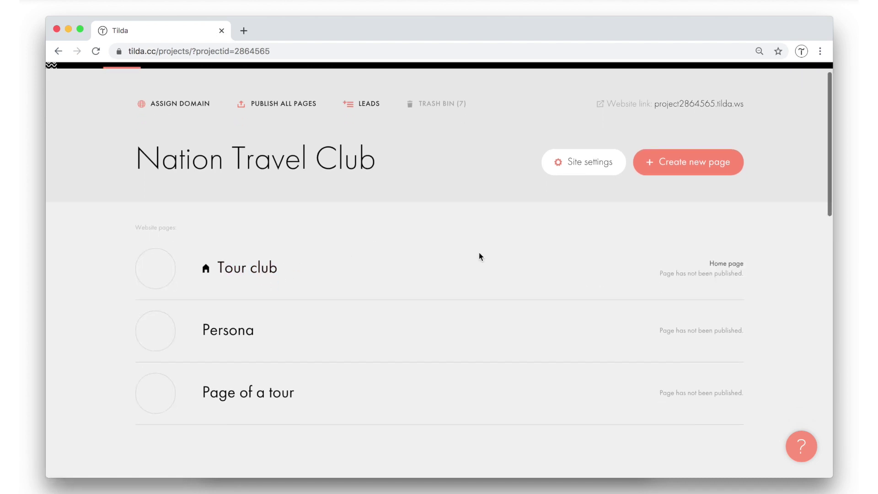
{"action": "scroll", "coordinate": [534, 232], "scroll_direction": "up", "scroll_amount": 1}
Replace the project2864565 subdomain with 'nationclub' in the site's main settings.
{"action": "left_click", "coordinate": [583, 200]}
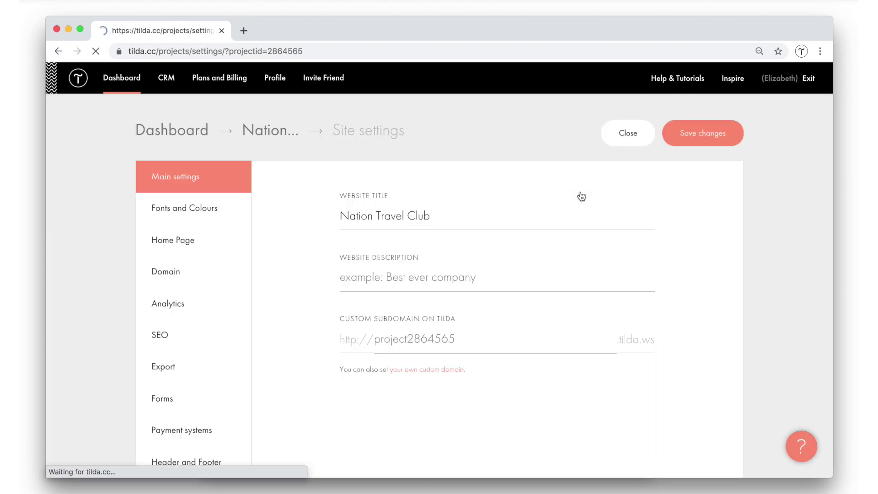
{"action": "left_click", "coordinate": [446, 346]}
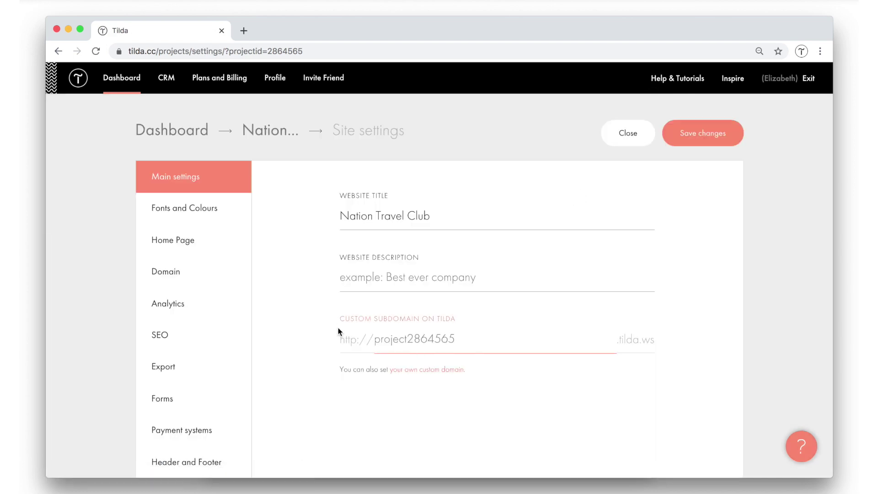
{"action": "left_click_drag", "start_coordinate": [338, 327], "coordinate": [387, 316]}
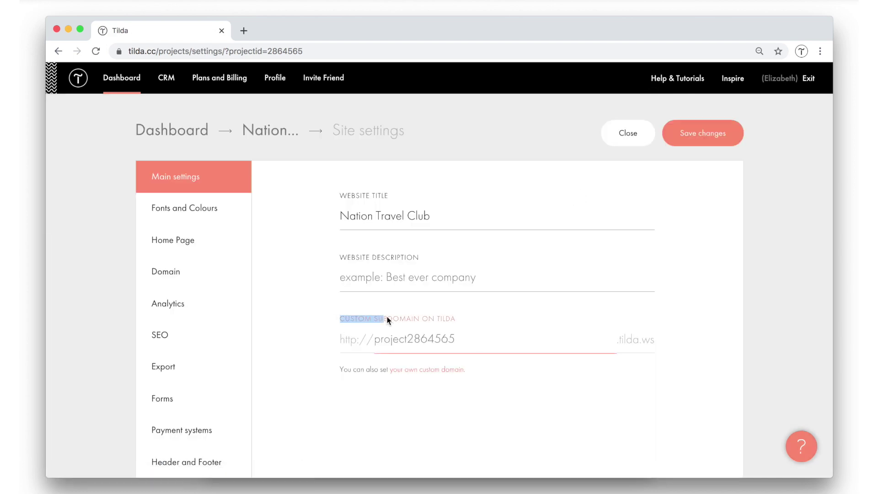
{"action": "left_click", "coordinate": [438, 338]}
{"action": "key", "text": "super+a"}
{"action": "type", "text": "nationclub"}
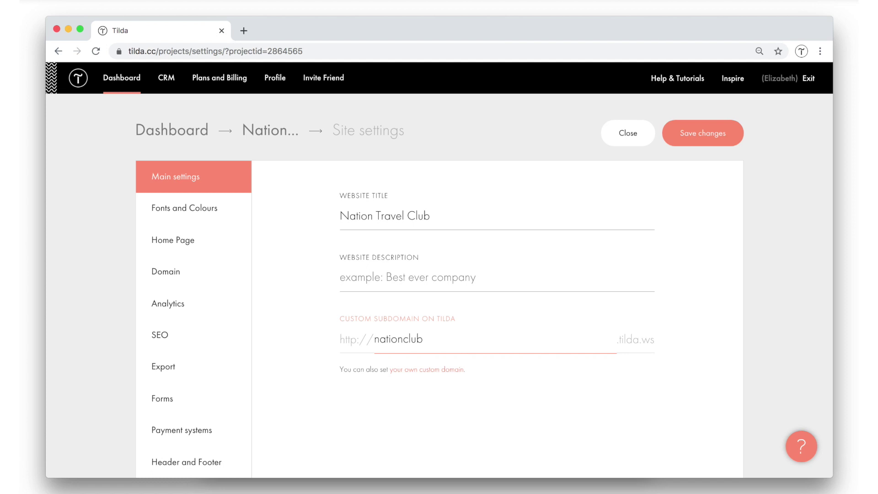
{"action": "left_click", "coordinate": [311, 322]}
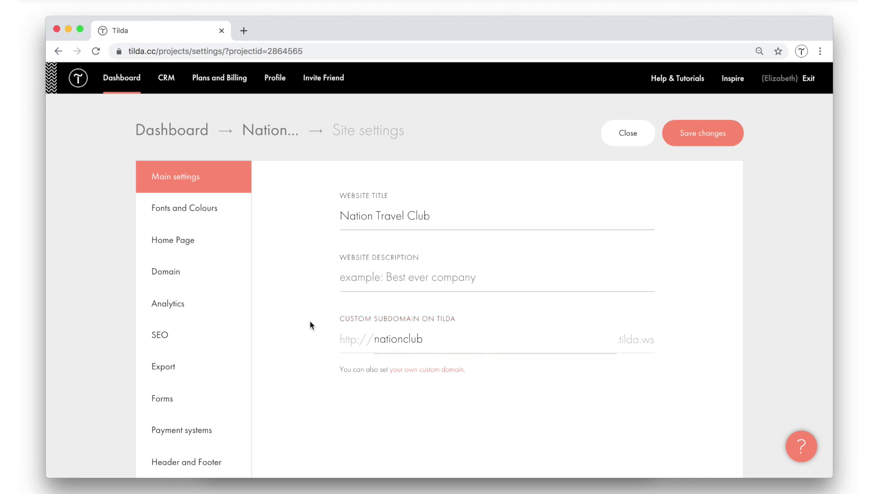
Set nationclub.com as the site's custom domain.
{"action": "left_click", "coordinate": [205, 283]}
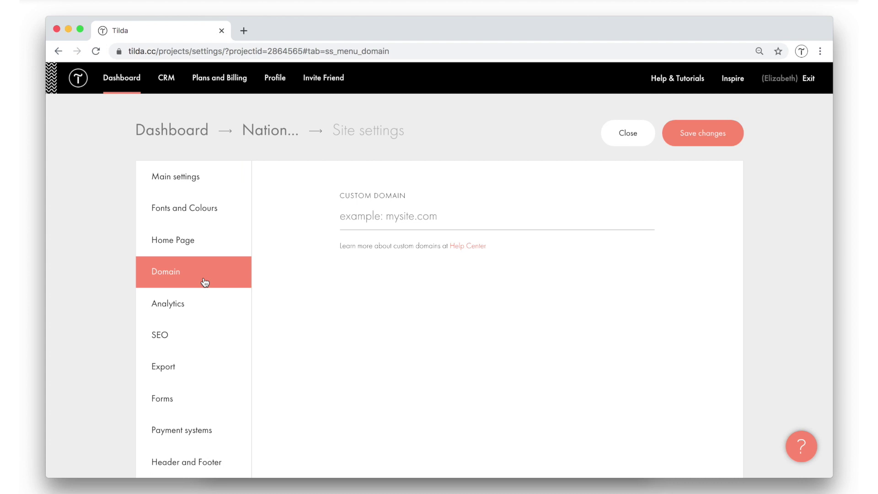
{"action": "left_click", "coordinate": [471, 212]}
{"action": "type", "text": "nationc"}
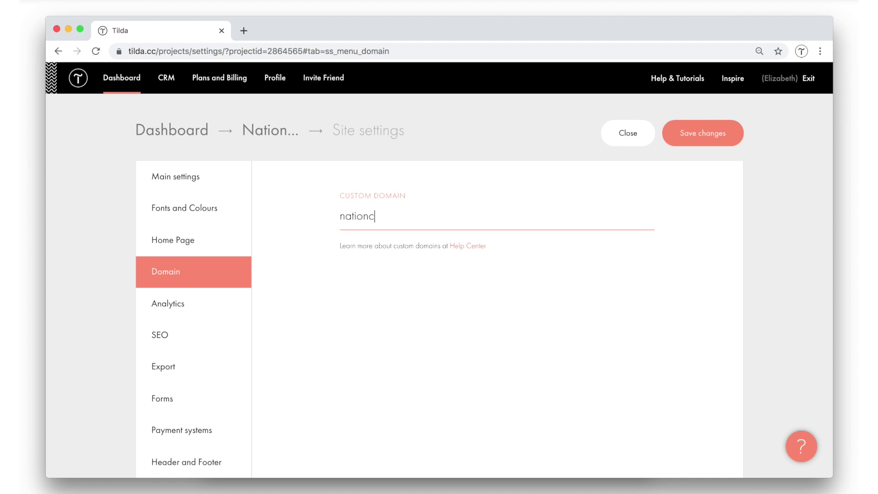
{"action": "type", "text": "lub.com"}
{"action": "left_click", "coordinate": [396, 311]}
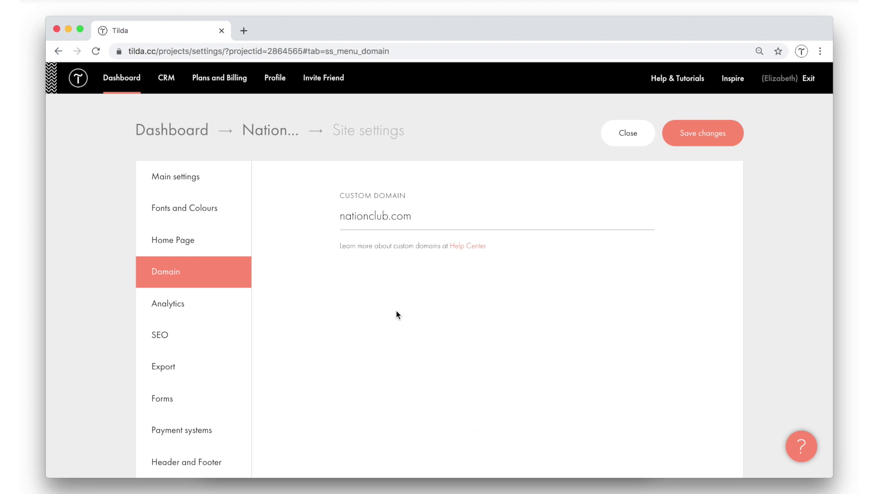
Save the site settings and return to the page list.
{"action": "left_click", "coordinate": [201, 184]}
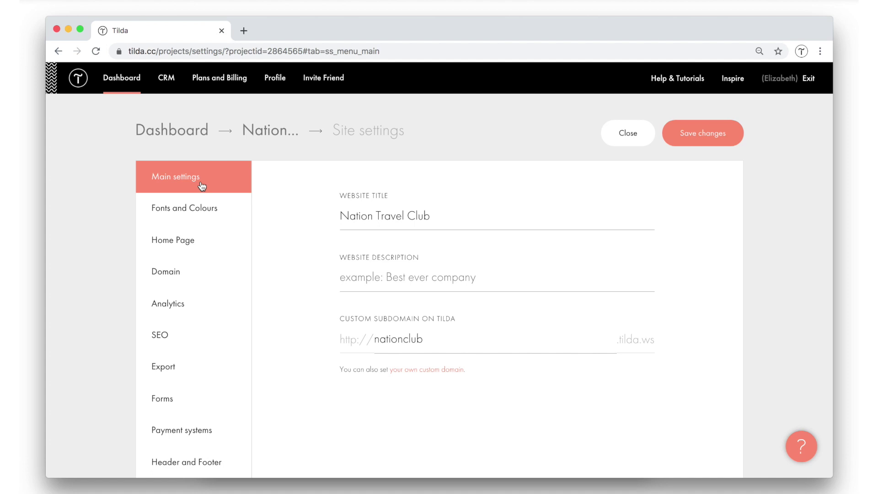
{"action": "left_click", "coordinate": [372, 342]}
{"action": "left_click", "coordinate": [712, 140]}
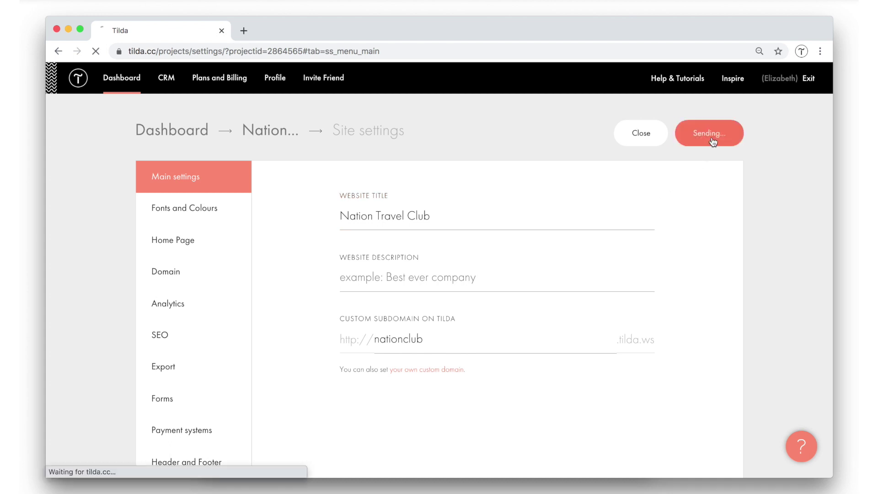
{"action": "left_click", "coordinate": [628, 133]}
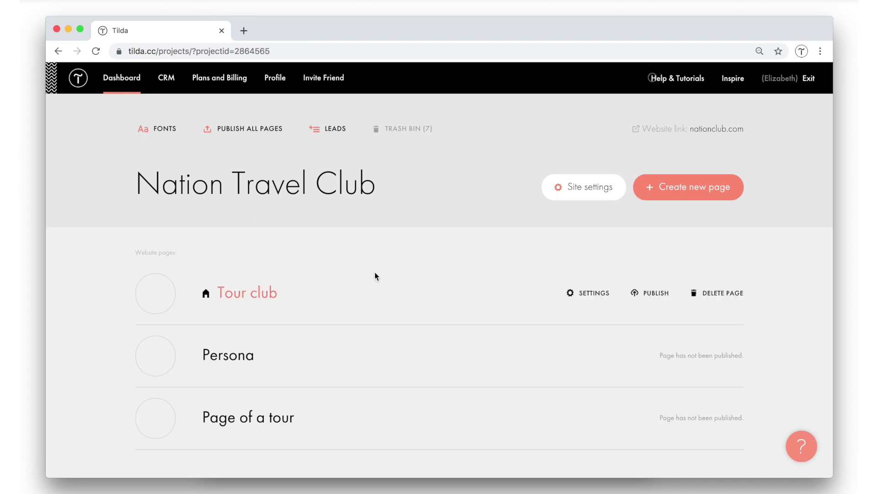
Change the Persona page URL to 'team', making it nationclub.com/team.
{"action": "scroll", "coordinate": [375, 273], "scroll_direction": "down", "scroll_amount": 2}
{"action": "scroll", "coordinate": [375, 277], "scroll_direction": "down", "scroll_amount": 1}
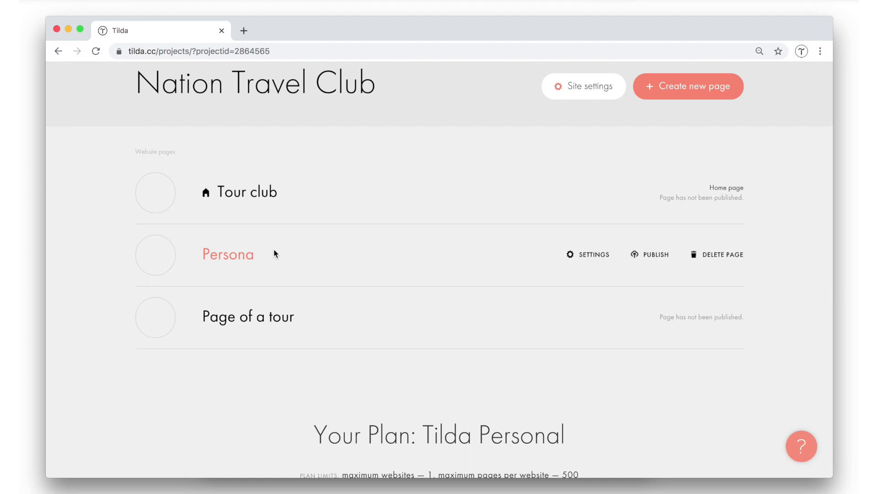
{"action": "left_click", "coordinate": [573, 257]}
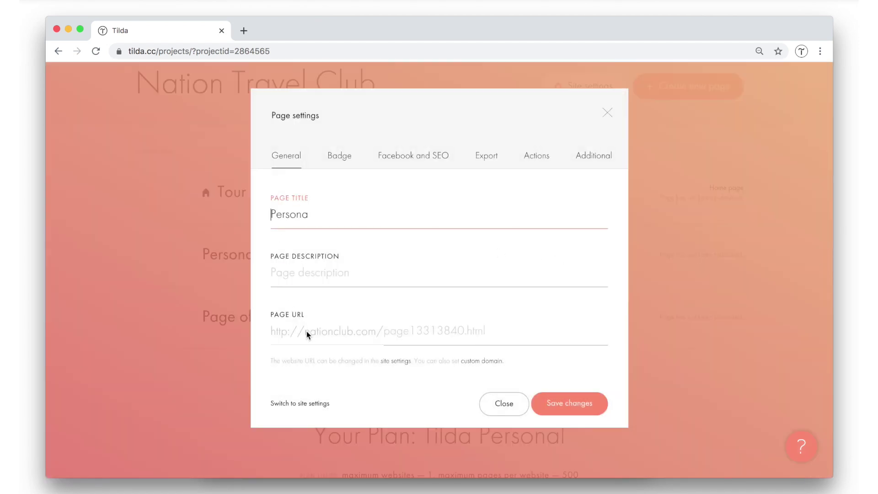
{"action": "left_click", "coordinate": [398, 333]}
{"action": "type", "text": "t"}
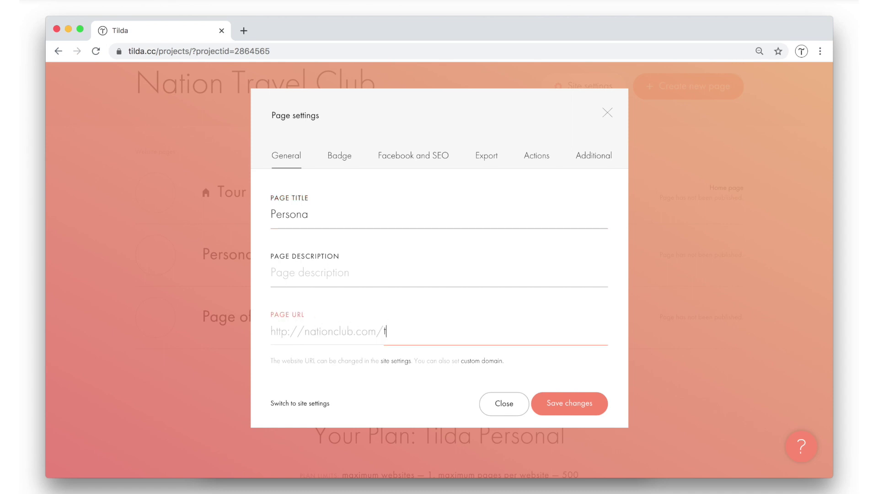
{"action": "type", "text": "eam"}
{"action": "left_click", "coordinate": [589, 404]}
{"action": "mouse_move", "coordinate": [480, 295]}
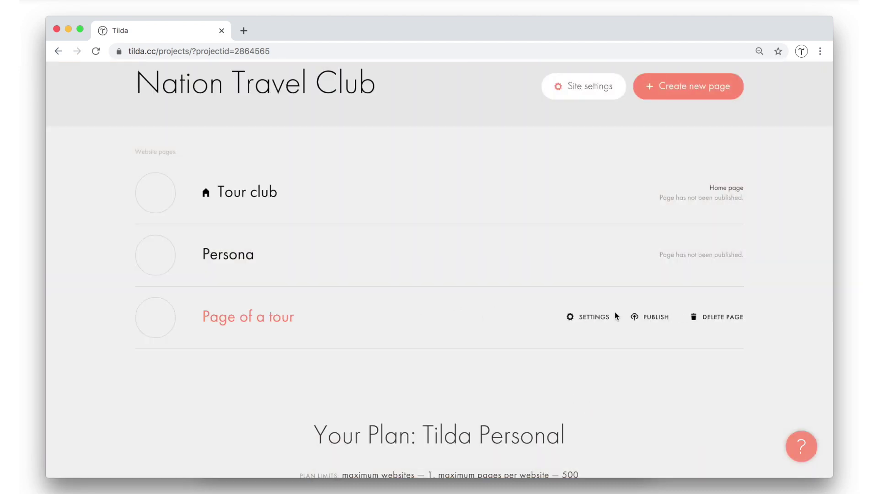
Set the Page of a tour URL to 'georgia', making it nationclub.com/georgia.
{"action": "left_click", "coordinate": [597, 317]}
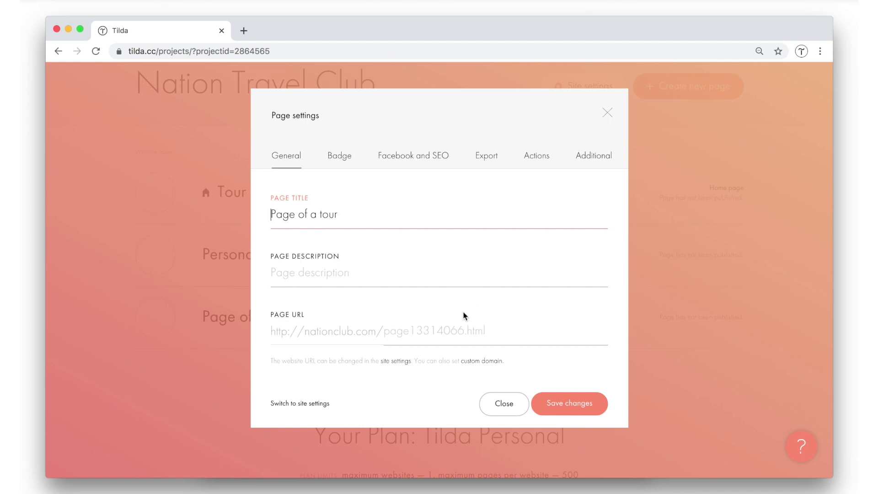
{"action": "left_click", "coordinate": [443, 331]}
{"action": "type", "text": "georgia"}
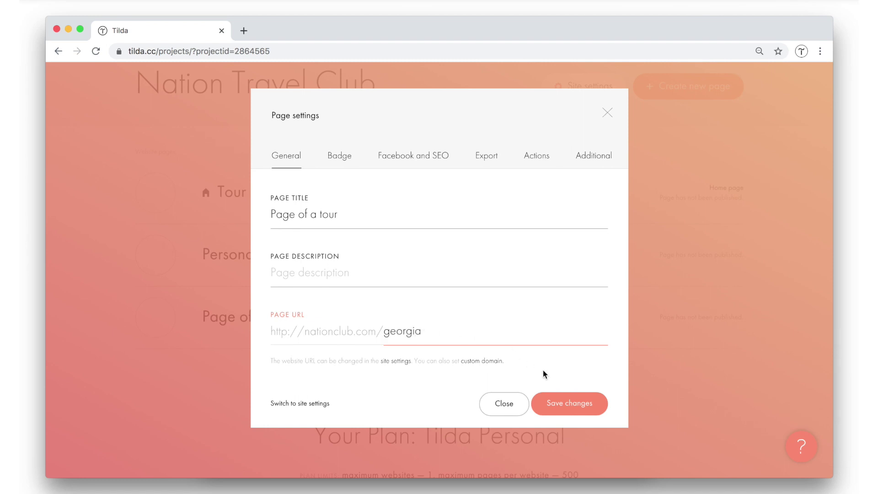
{"action": "left_click", "coordinate": [588, 408]}
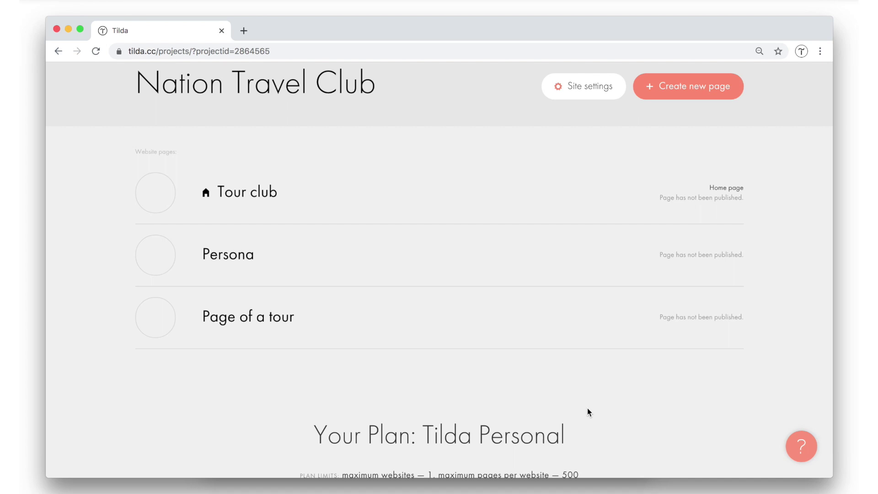
Publish all pages of the Nation Travel Club site.
{"action": "mouse_move", "coordinate": [457, 306]}
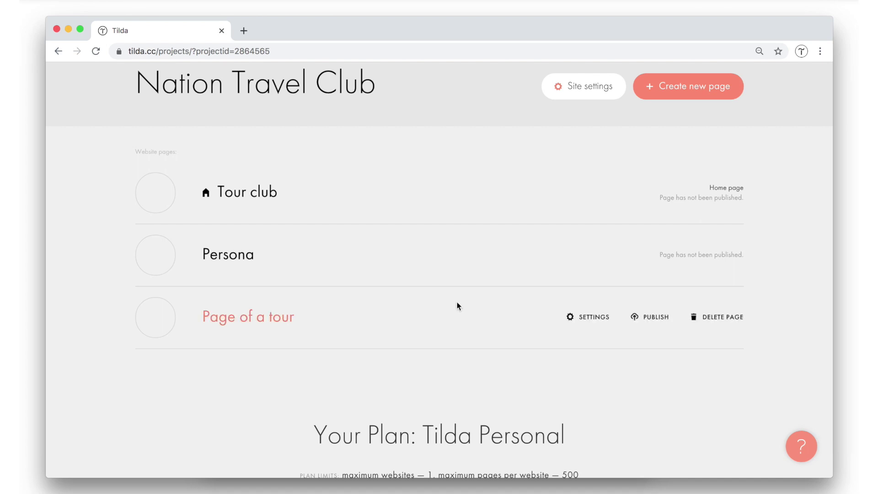
{"action": "scroll", "coordinate": [457, 303], "scroll_direction": "up", "scroll_amount": 4}
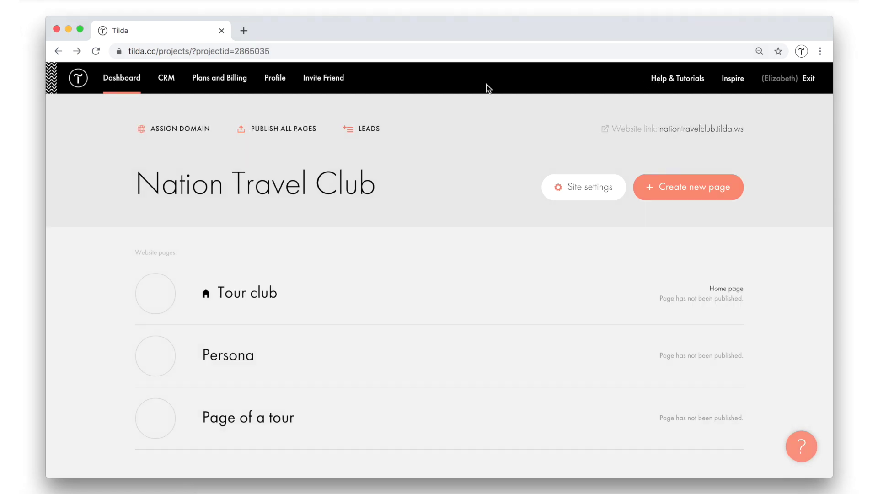
{"action": "left_click", "coordinate": [269, 130]}
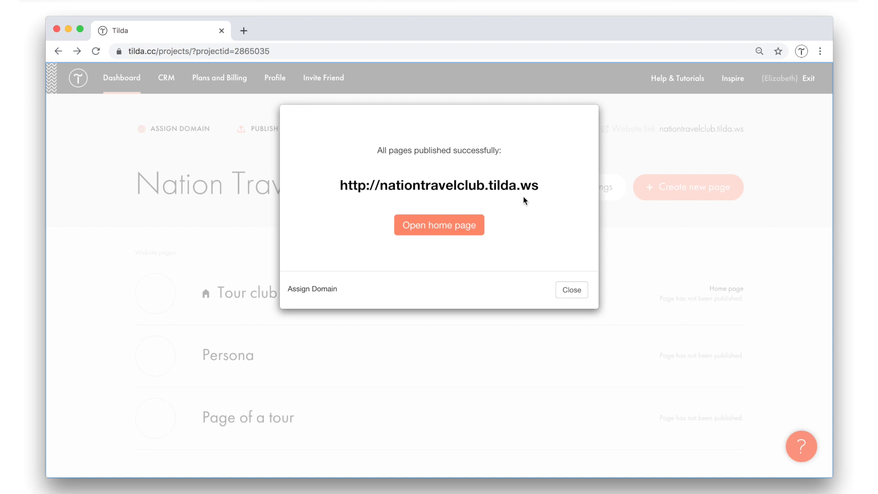
View the live home page at nationtravelclub.tilda.ws, then close it.
{"action": "left_click", "coordinate": [494, 183]}
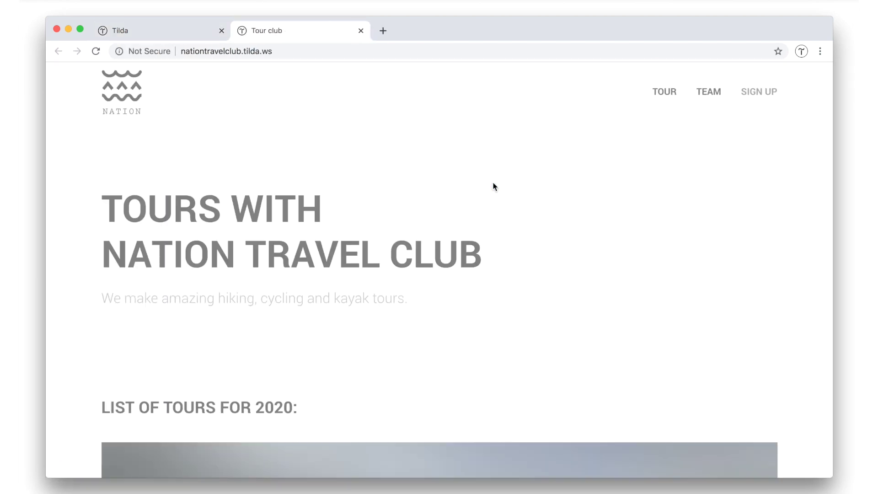
{"action": "scroll", "coordinate": [493, 186], "scroll_direction": "down", "scroll_amount": 3}
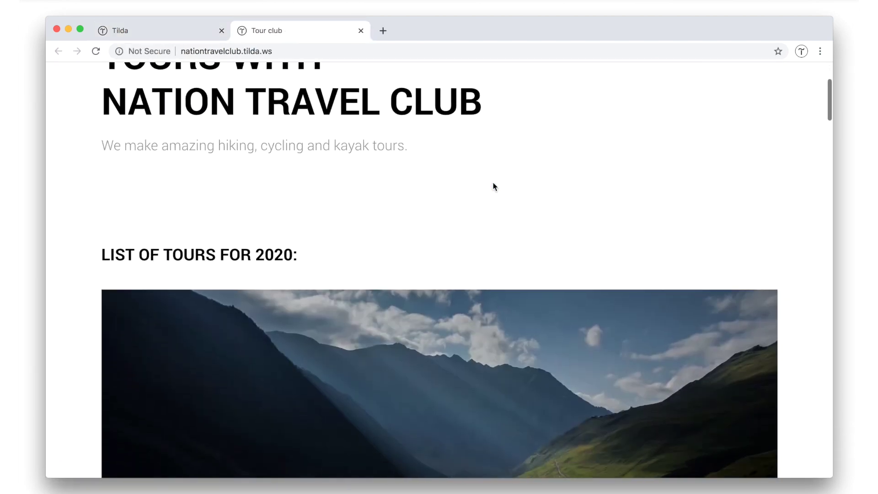
{"action": "scroll", "coordinate": [494, 186], "scroll_direction": "up", "scroll_amount": 3}
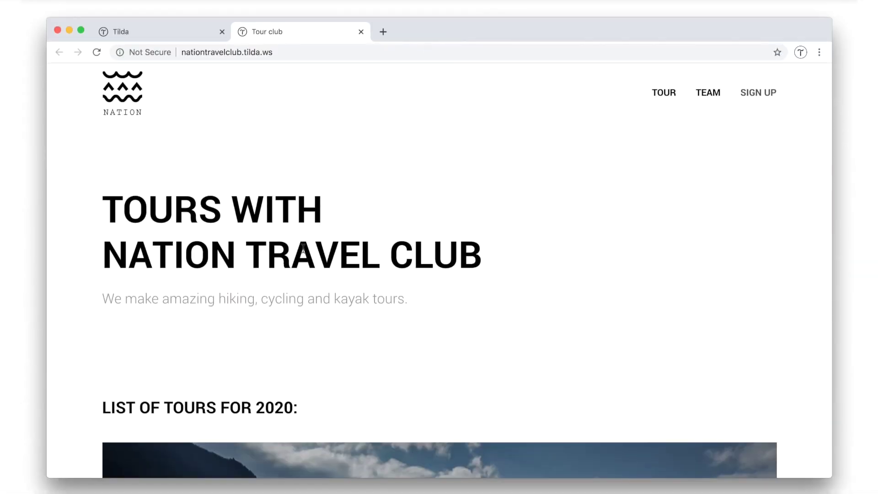
{"action": "scroll", "coordinate": [303, 248], "scroll_direction": "down", "scroll_amount": 4}
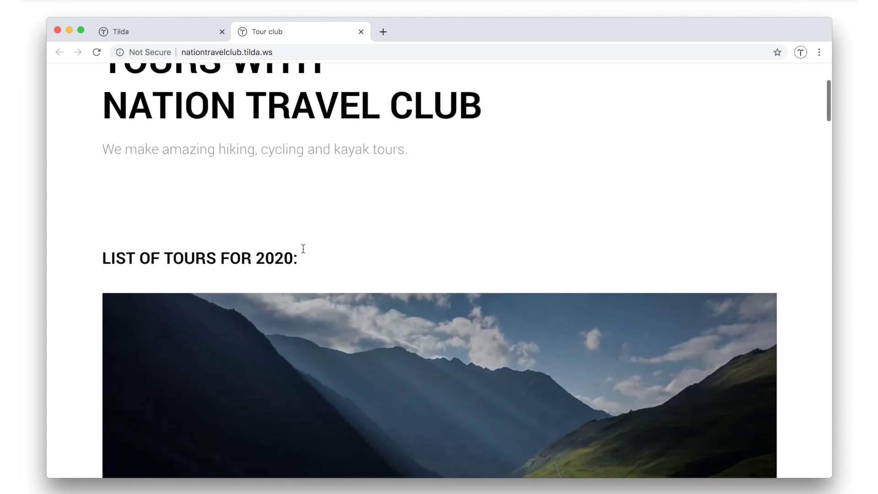
{"action": "scroll", "coordinate": [304, 247], "scroll_direction": "up", "scroll_amount": 4}
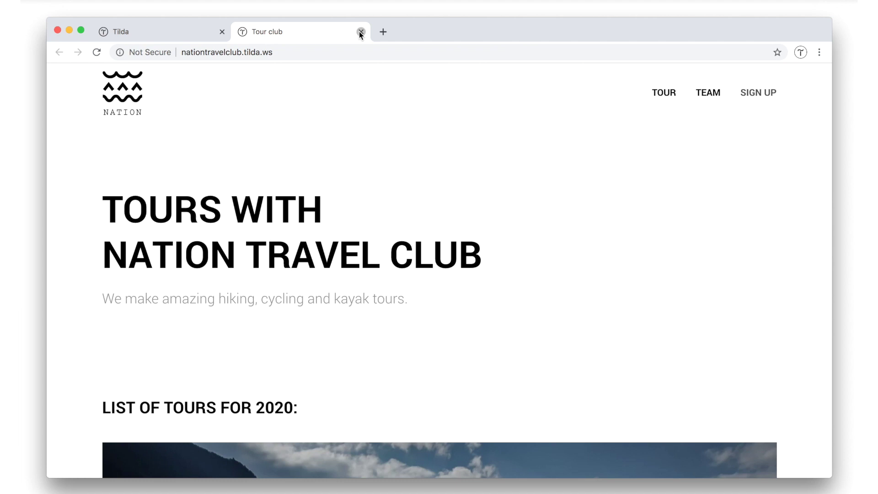
{"action": "left_click", "coordinate": [361, 32]}
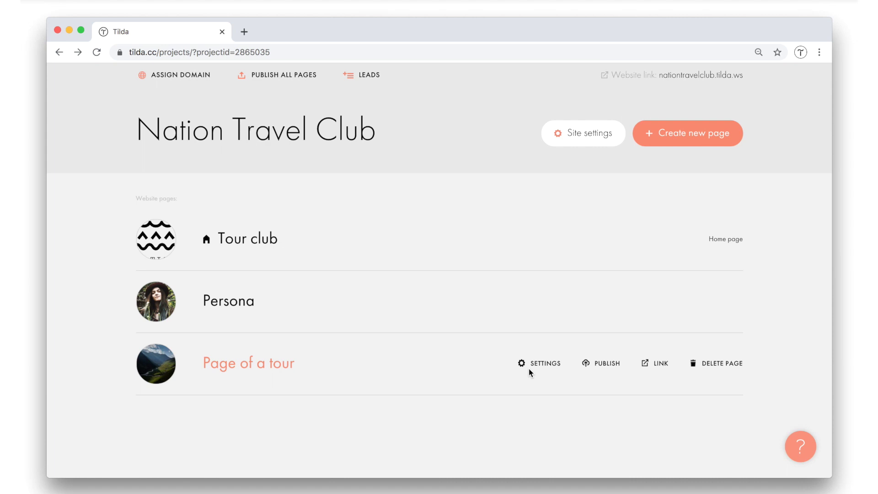
Retitle the Persona page 'Team' with the description 'National Travel Club Team'.
{"action": "left_click", "coordinate": [550, 301]}
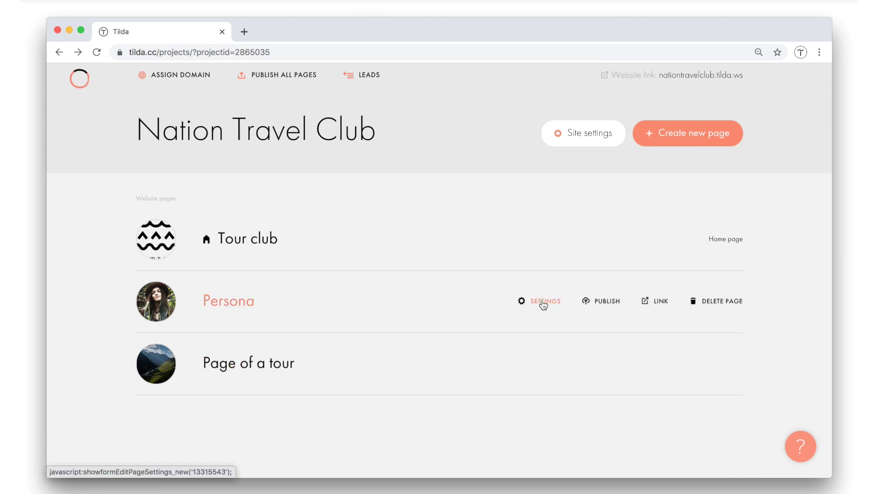
{"action": "double_click", "coordinate": [309, 216]}
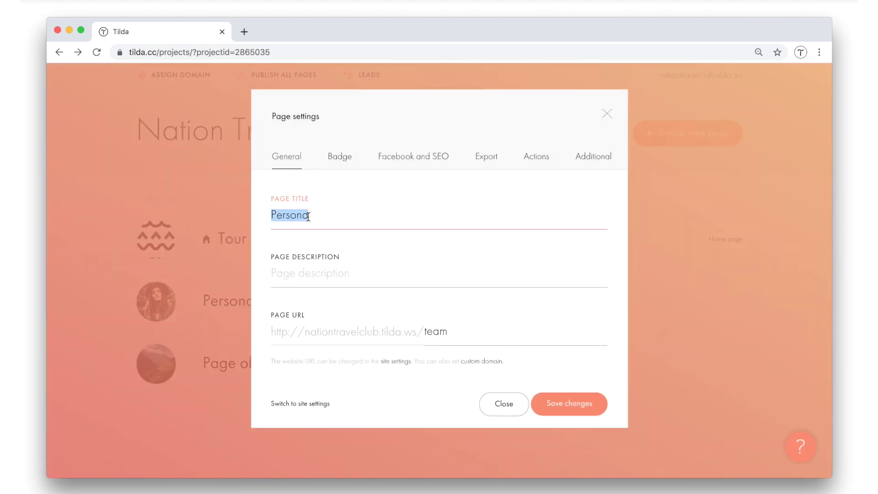
{"action": "type", "text": "Team"}
{"action": "left_click", "coordinate": [299, 282]}
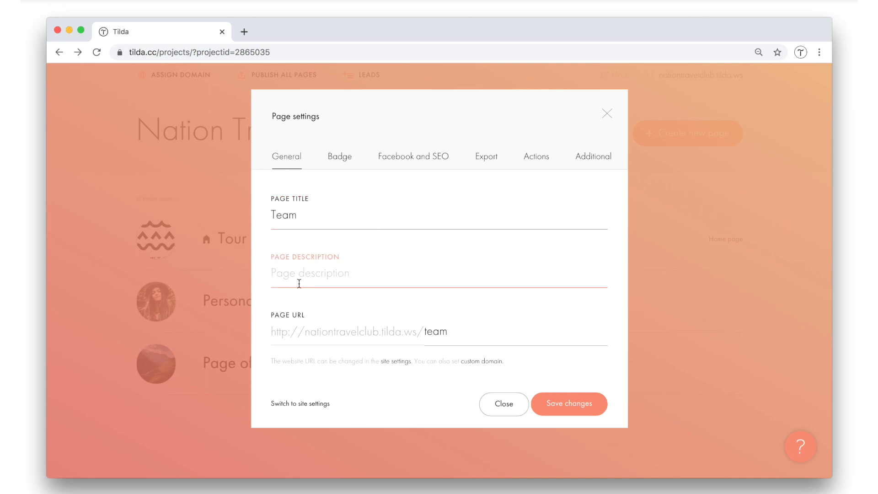
{"action": "type", "text": "National Travel Club Team"}
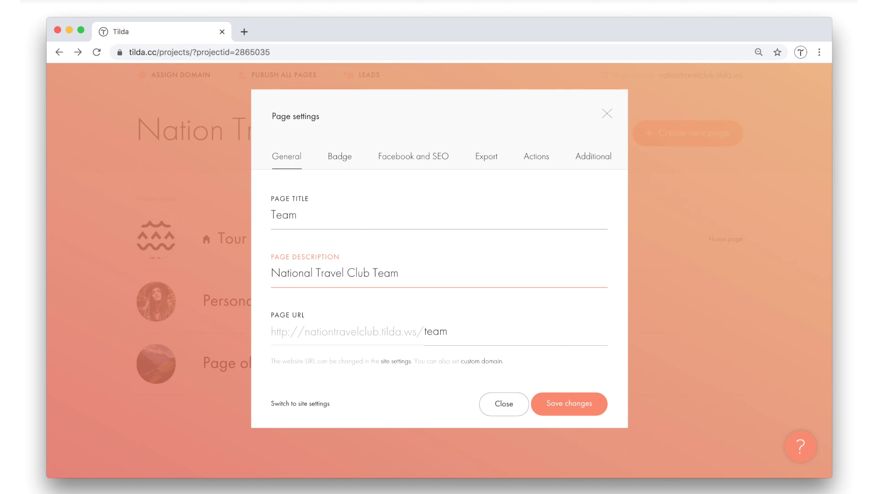
Upload Badge.jpg as the Team page's thumbnail and save the page settings.
{"action": "left_click", "coordinate": [346, 163]}
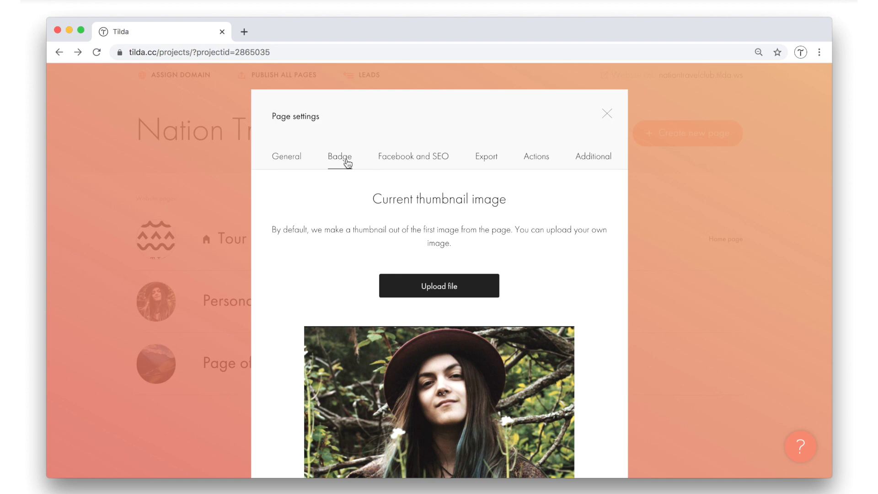
{"action": "scroll", "coordinate": [373, 293], "scroll_direction": "down", "scroll_amount": 3}
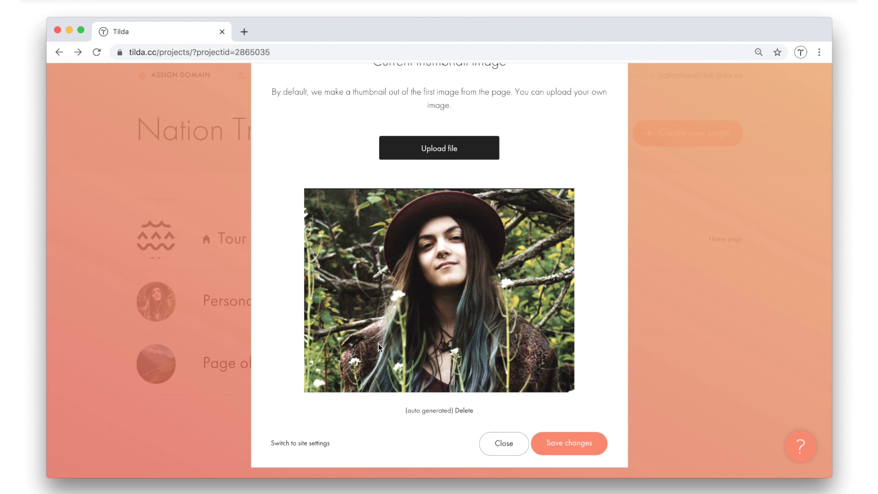
{"action": "scroll", "coordinate": [378, 344], "scroll_direction": "up", "scroll_amount": 3}
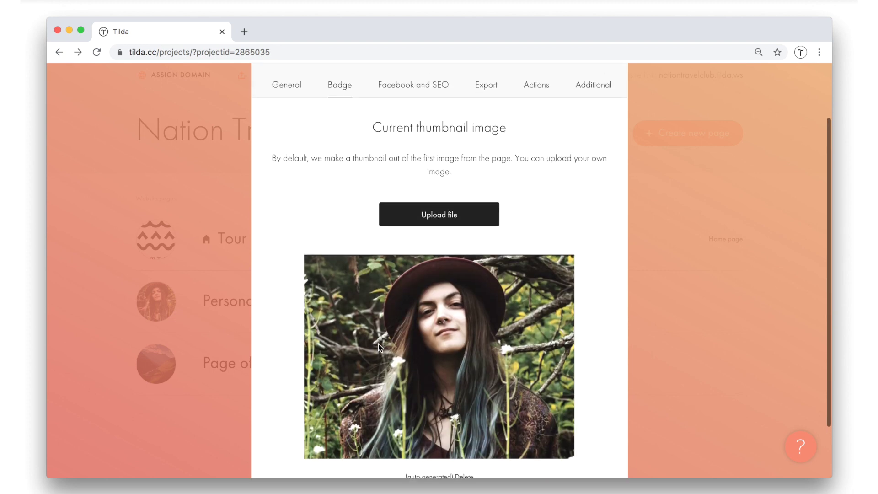
{"action": "left_click", "coordinate": [435, 222]}
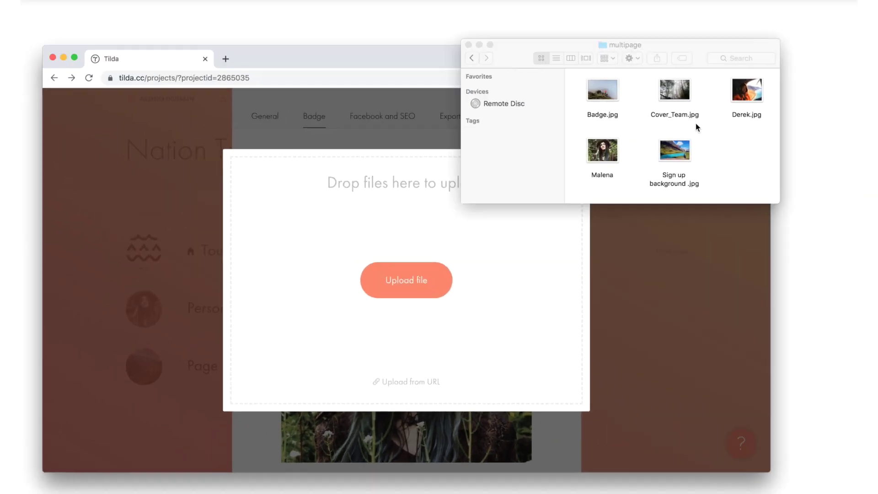
{"action": "left_click", "coordinate": [561, 107]}
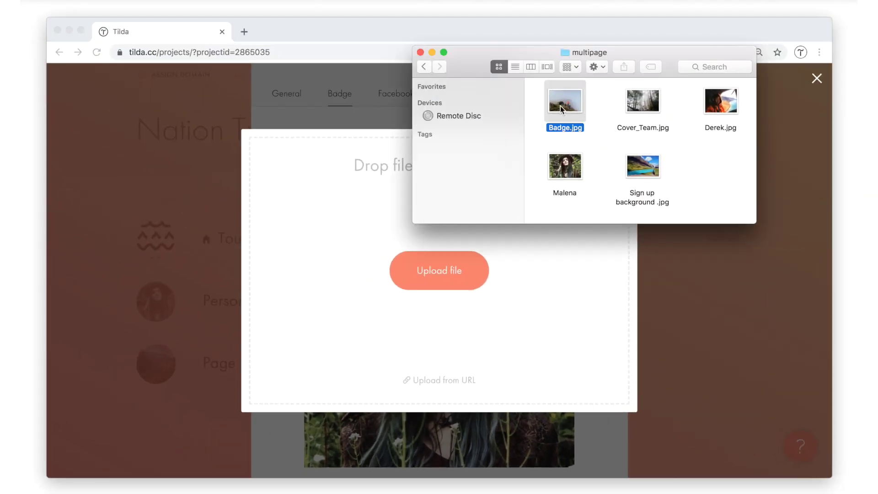
{"action": "left_click_drag", "start_coordinate": [561, 107], "coordinate": [353, 247]}
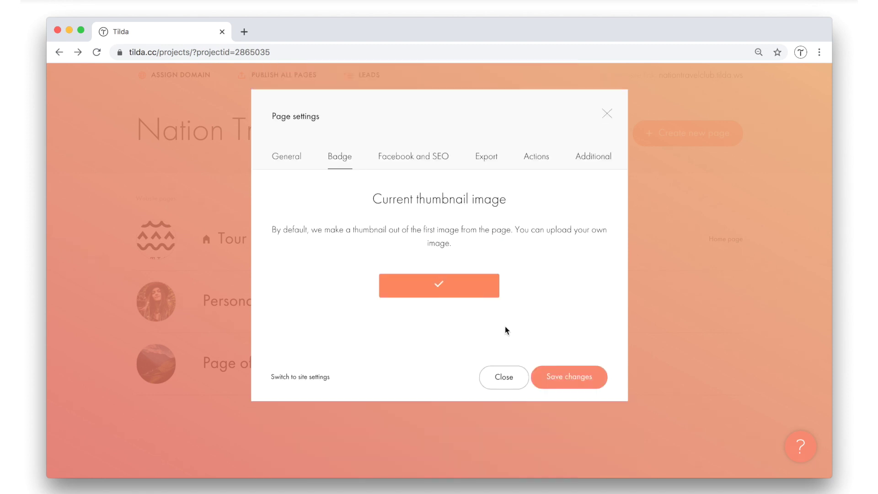
{"action": "scroll", "coordinate": [481, 332], "scroll_direction": "down", "scroll_amount": 3}
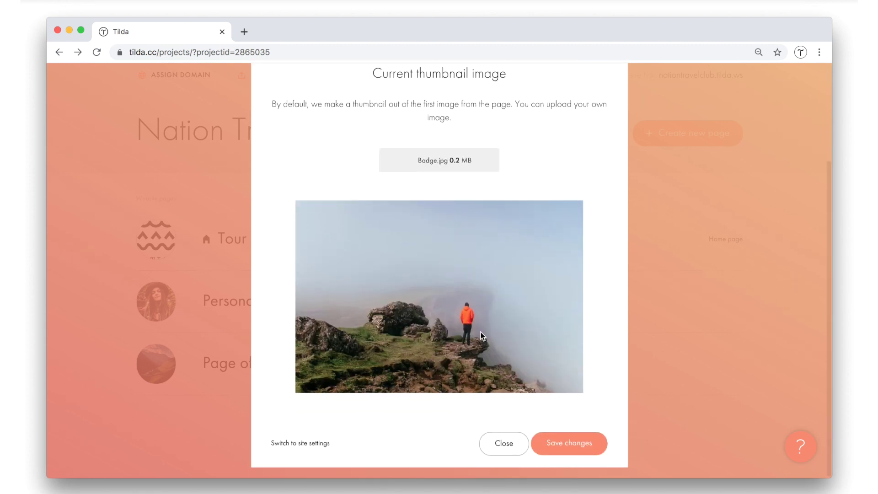
{"action": "left_click", "coordinate": [565, 443]}
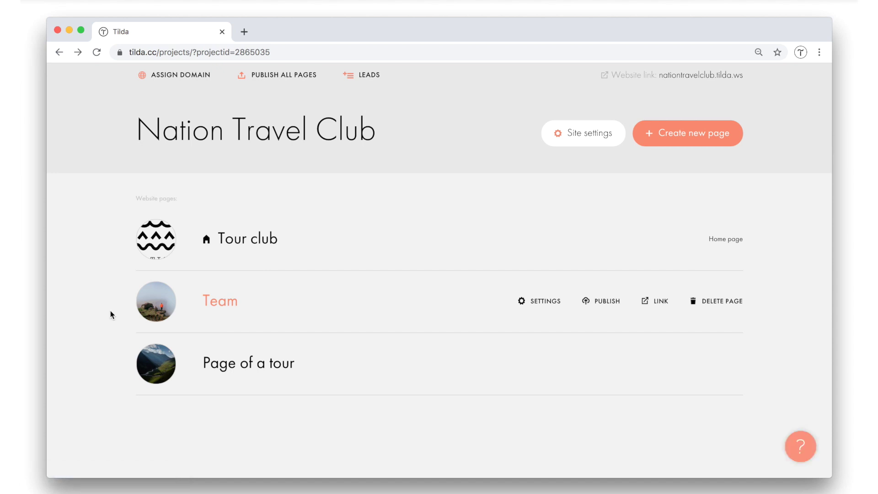
Copy the Magnificent Georgia Tour cover block from the Page of a tour page.
{"action": "left_click", "coordinate": [270, 365]}
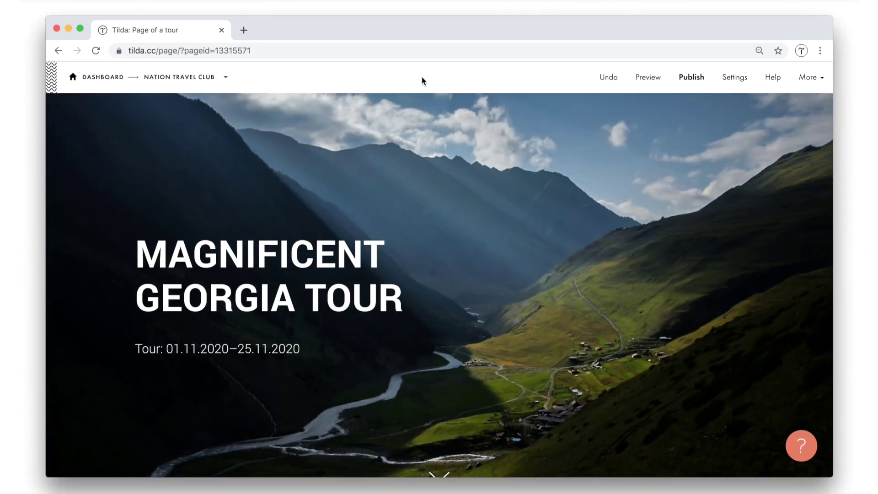
{"action": "mouse_move", "coordinate": [413, 229]}
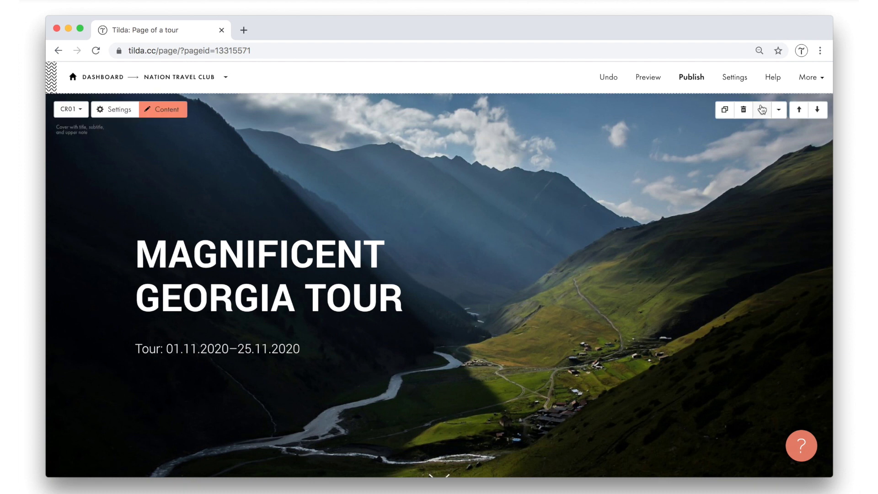
{"action": "left_click", "coordinate": [778, 111]}
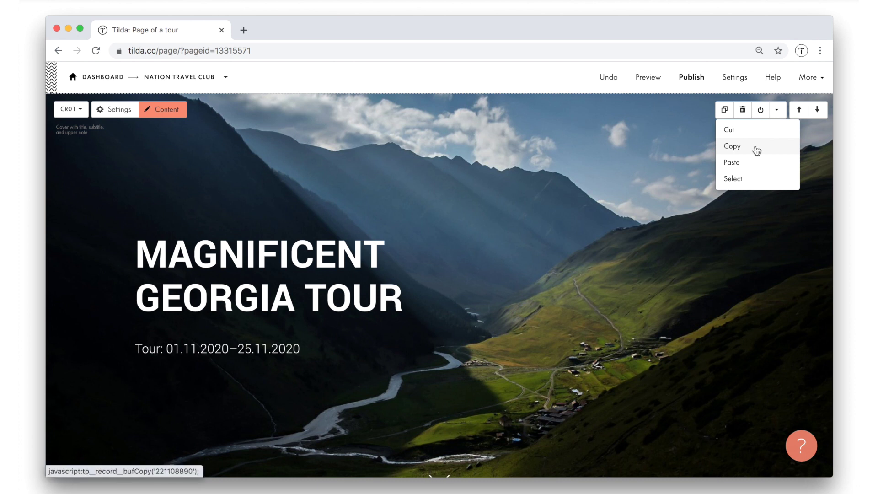
{"action": "left_click", "coordinate": [756, 149]}
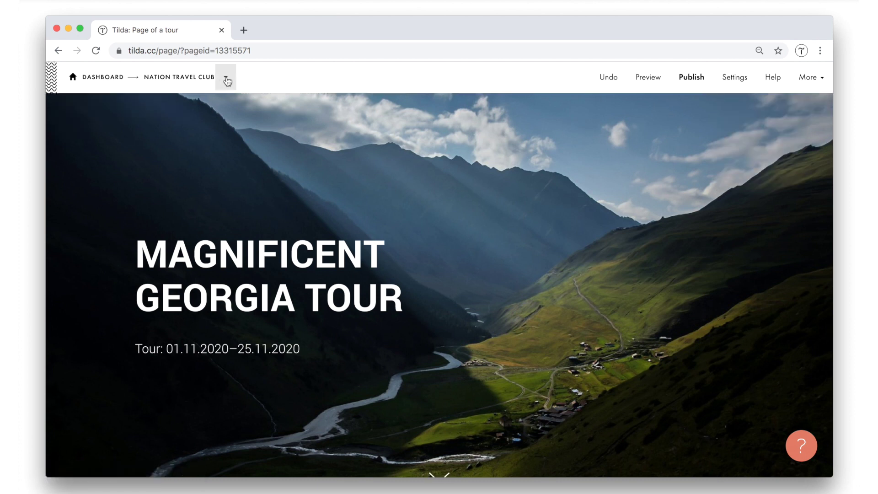
{"action": "left_click", "coordinate": [226, 77]}
Paste the Georgia Tour cover onto the Team page and move it to the top.
{"action": "left_click", "coordinate": [237, 150]}
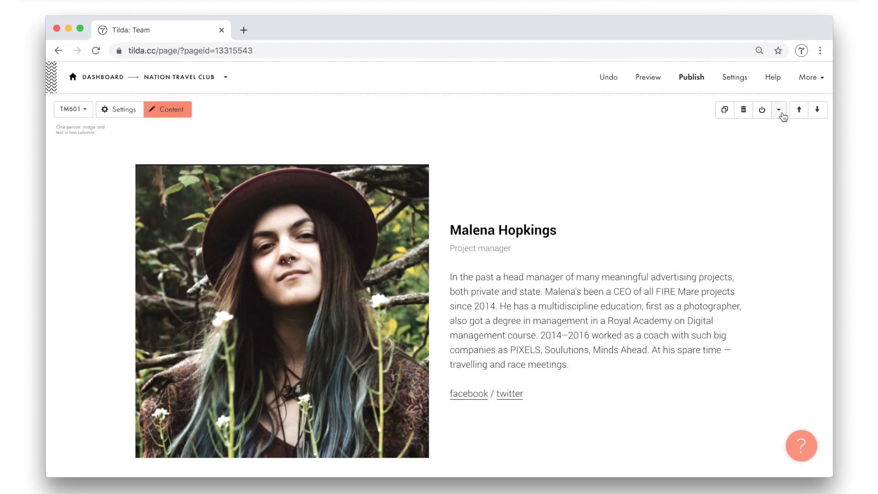
{"action": "left_click", "coordinate": [779, 110]}
{"action": "left_click", "coordinate": [736, 164]}
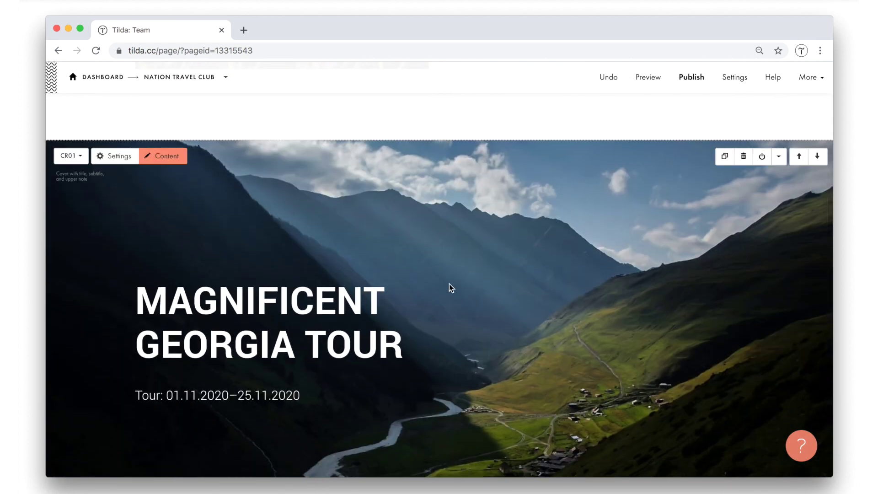
{"action": "scroll", "coordinate": [451, 287], "scroll_direction": "down", "scroll_amount": 3}
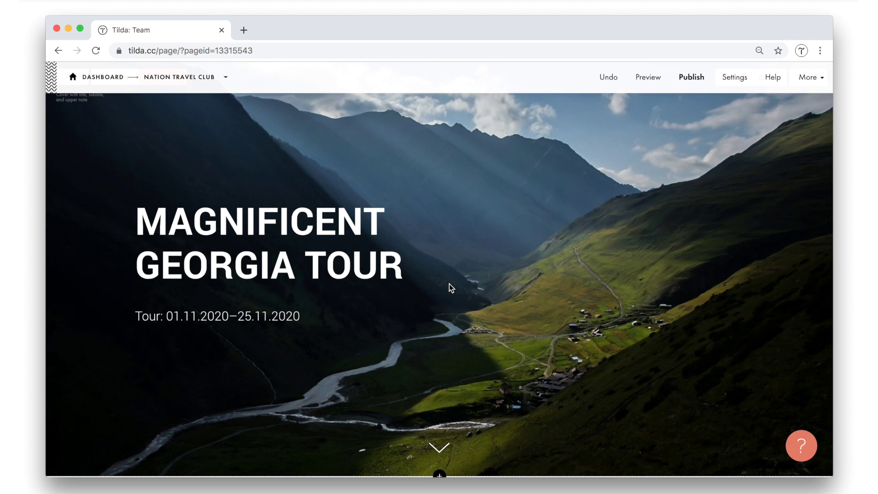
{"action": "scroll", "coordinate": [451, 287], "scroll_direction": "up", "scroll_amount": 5}
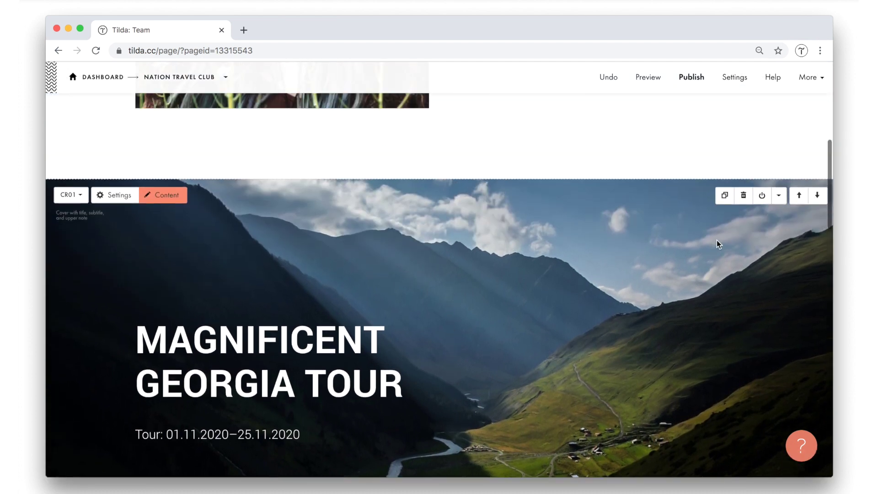
{"action": "left_click", "coordinate": [799, 195]}
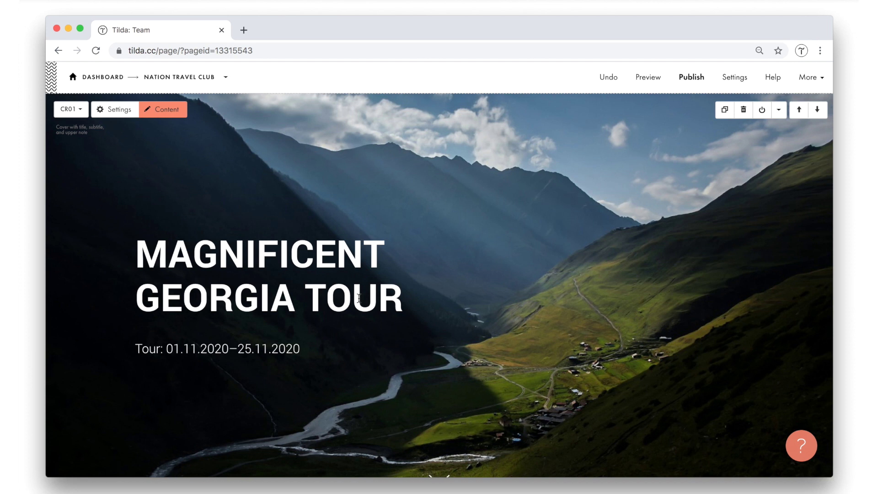
Replace the Team cover's background image with Cover_Team.jpg.
{"action": "left_click", "coordinate": [349, 304]}
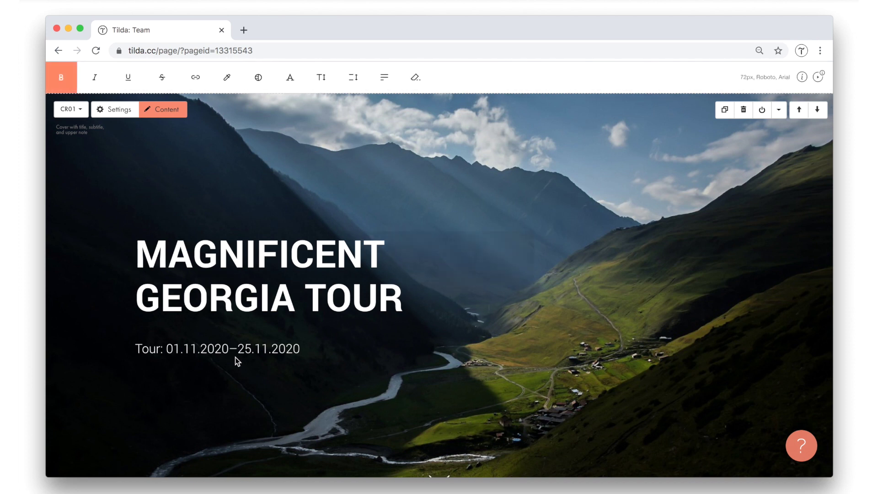
{"action": "left_click", "coordinate": [247, 351]}
{"action": "left_click", "coordinate": [252, 350]}
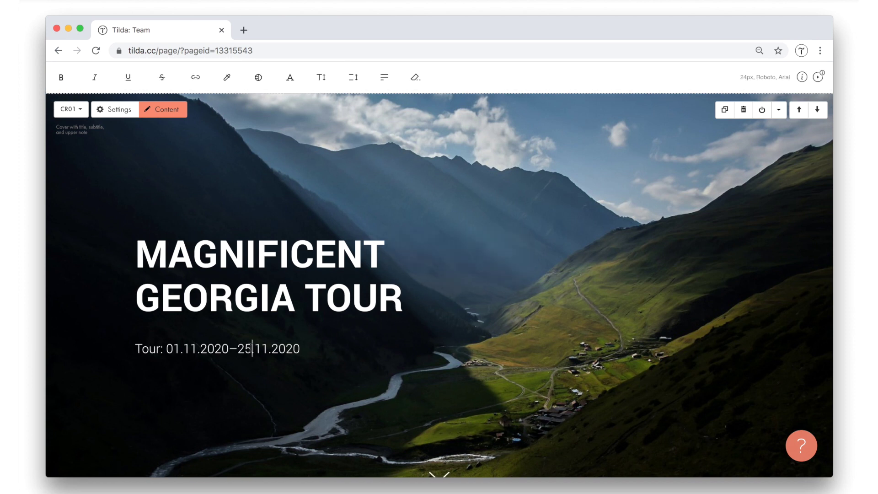
{"action": "triple_click", "coordinate": [253, 305]}
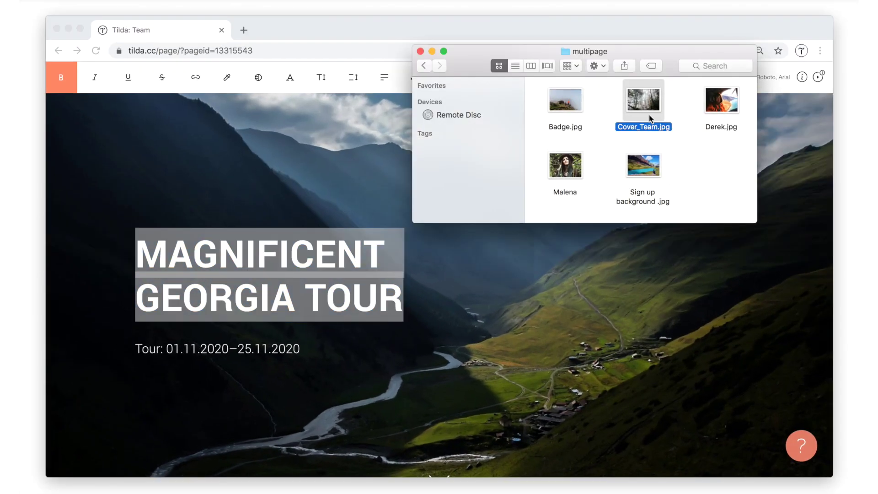
{"action": "left_click_drag", "start_coordinate": [649, 115], "coordinate": [329, 190]}
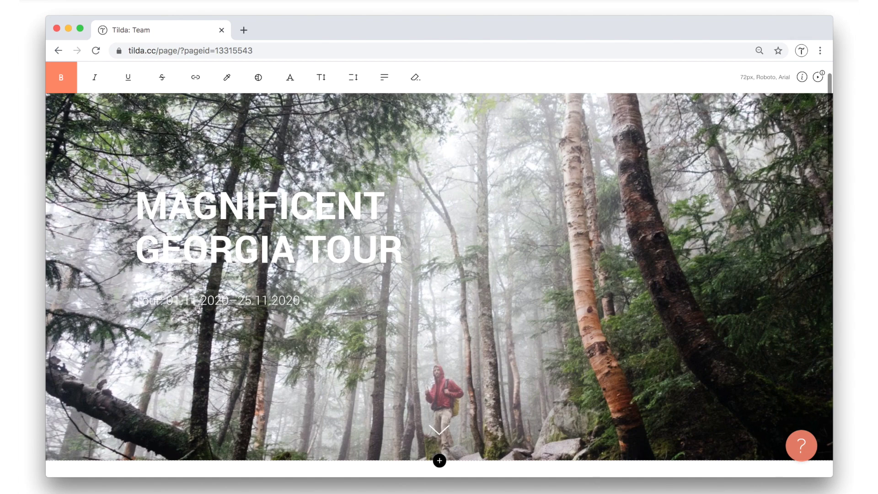
Retitle the cover 'NATIONAL TRAVEL CLUB TEAM' and remove the tour date line.
{"action": "triple_click", "coordinate": [269, 225]}
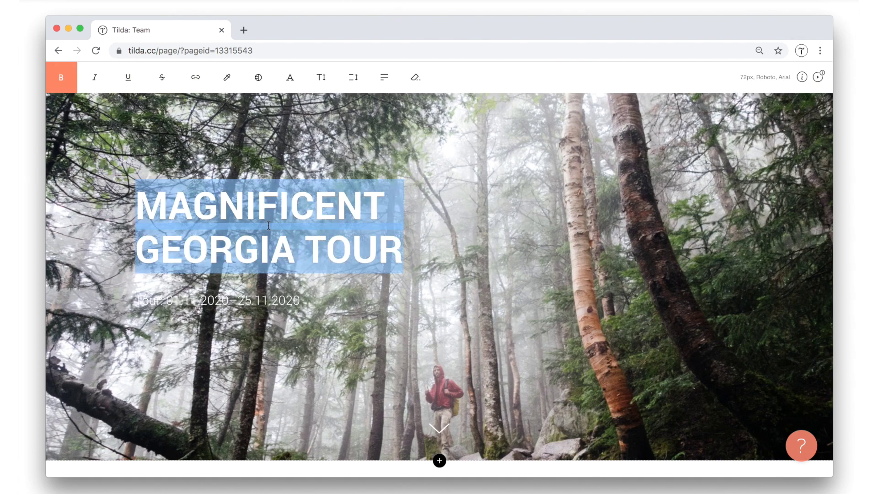
{"action": "type", "text": "Na"}
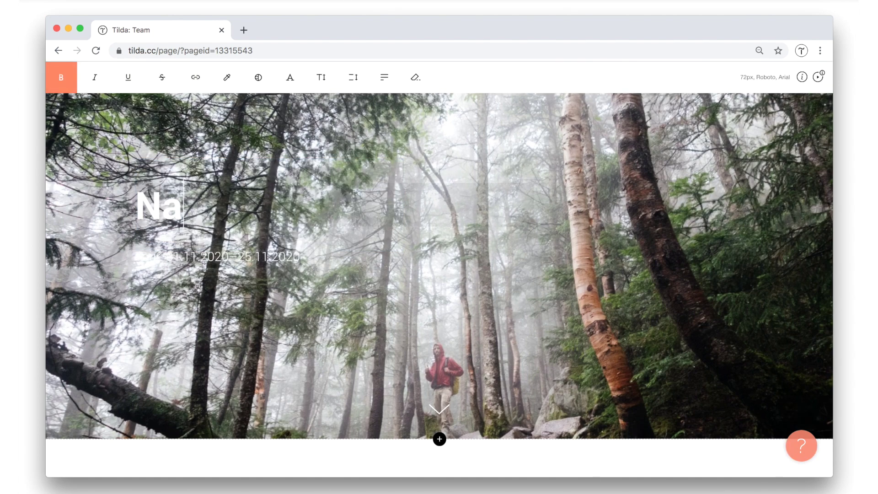
{"action": "type", "text": "tion"}
{"action": "key", "text": "BackSpace"}
{"action": "key", "text": "BackSpace"}
{"action": "key", "text": "BackSpace"}
{"action": "key", "text": "BackSpace"}
{"action": "key", "text": "BackSpace"}
{"action": "type", "text": "ATIONAL"}
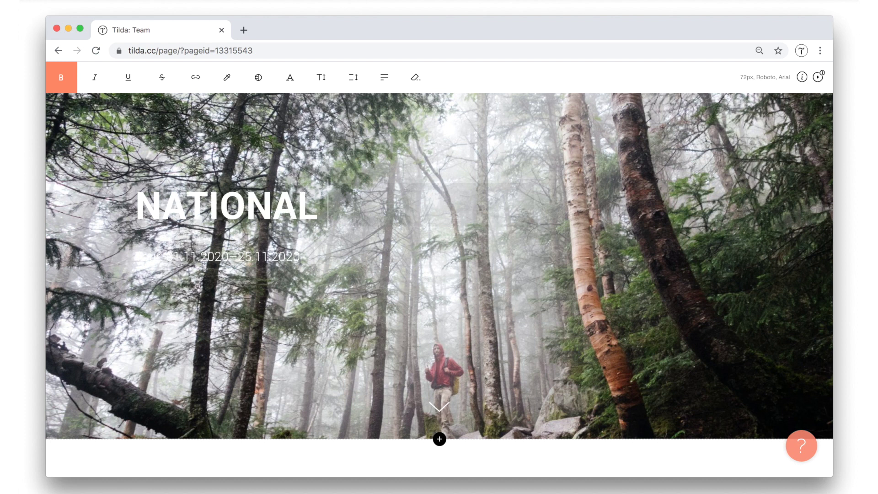
{"action": "type", "text": " TRAVEL CLUB TEAM"}
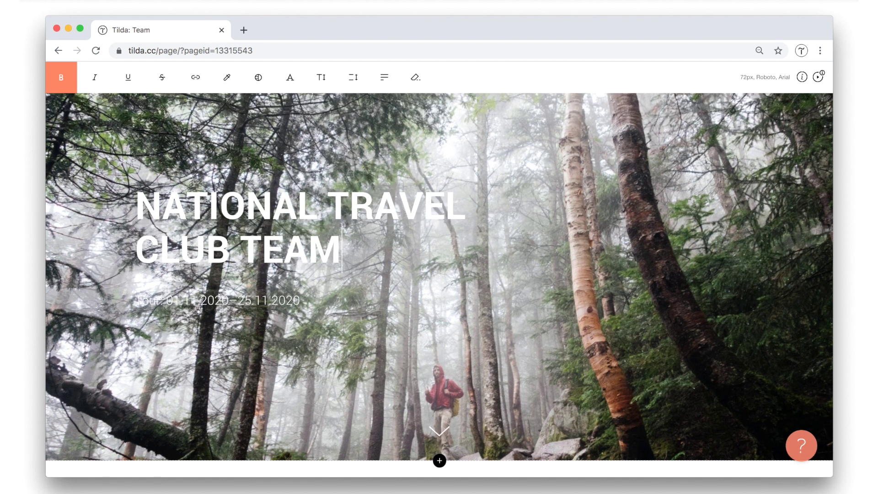
{"action": "left_click", "coordinate": [255, 277]}
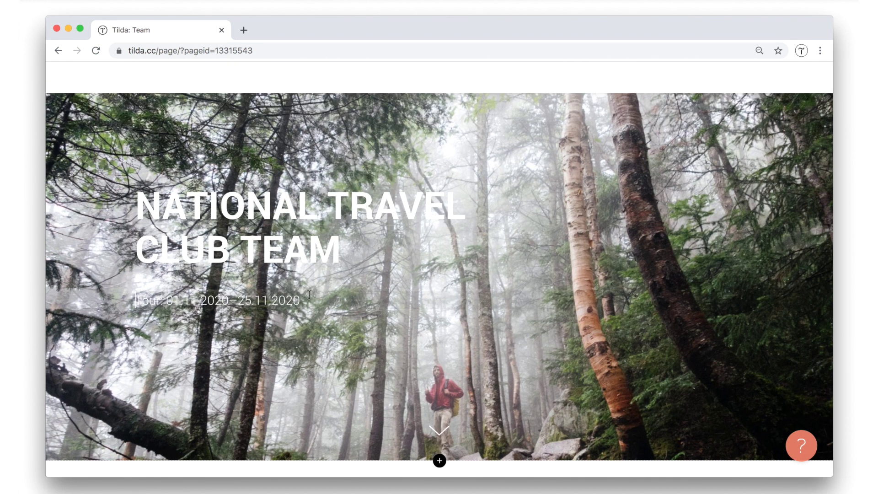
{"action": "left_click", "coordinate": [300, 302]}
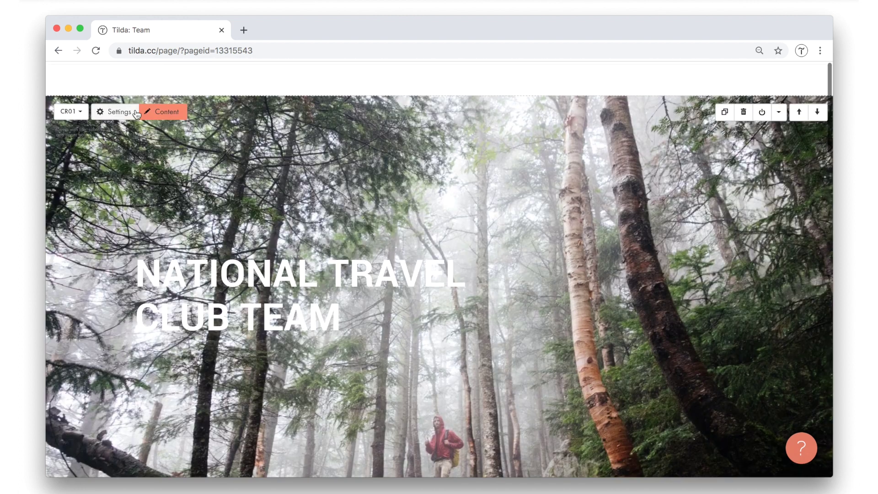
Set the cover filter opacity to 40% start and 50% end, then save.
{"action": "left_click", "coordinate": [118, 112]}
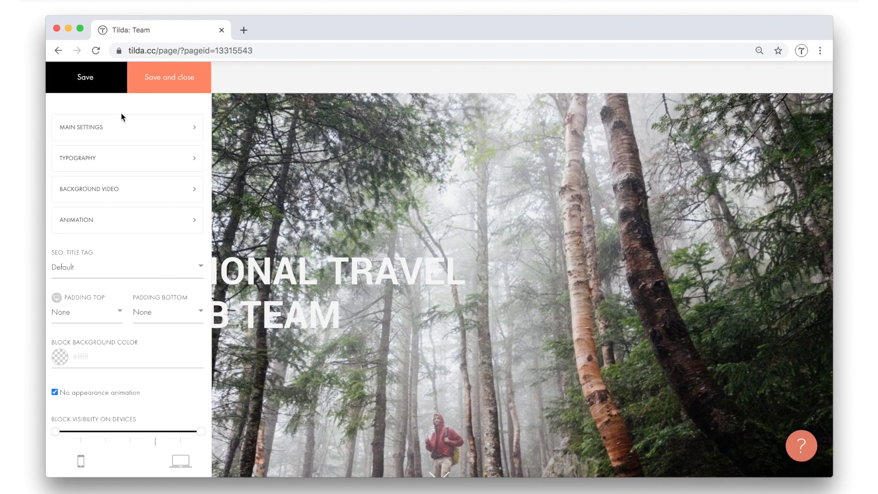
{"action": "left_click", "coordinate": [118, 128]}
{"action": "left_click", "coordinate": [312, 313]}
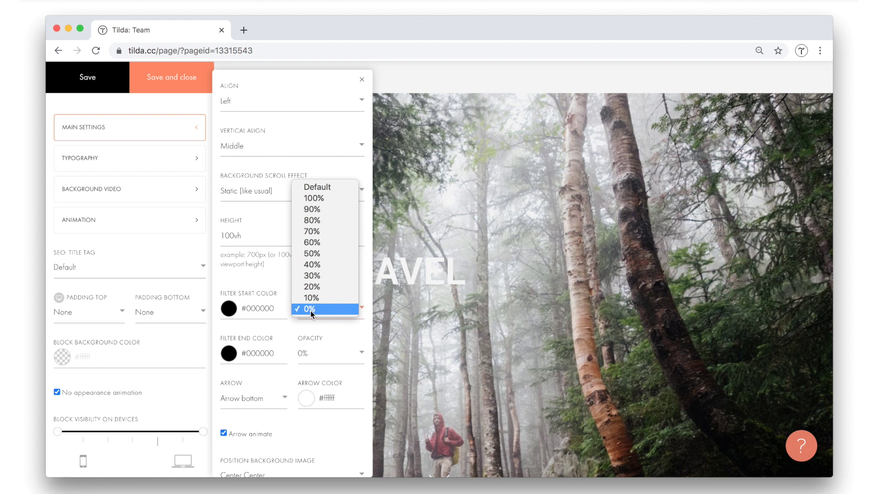
{"action": "left_click", "coordinate": [321, 355]}
{"action": "left_click", "coordinate": [317, 298]}
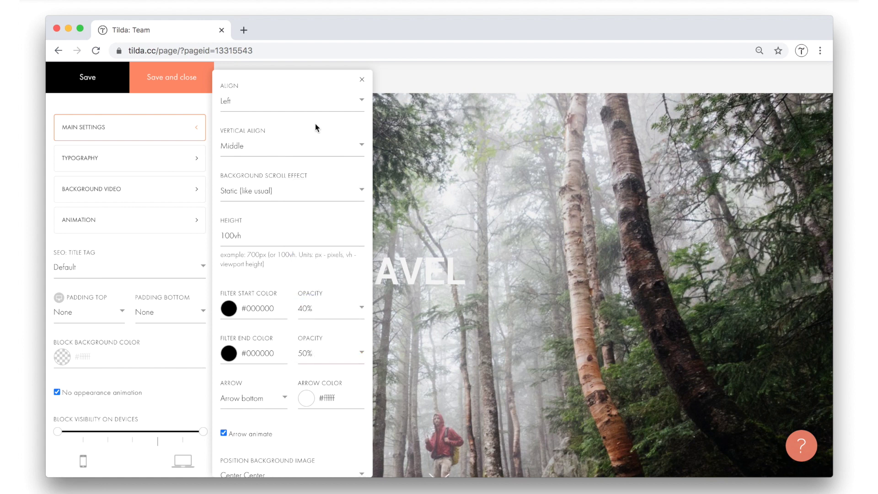
{"action": "left_click", "coordinate": [194, 85]}
{"action": "scroll", "coordinate": [529, 320], "scroll_direction": "down", "scroll_amount": 1}
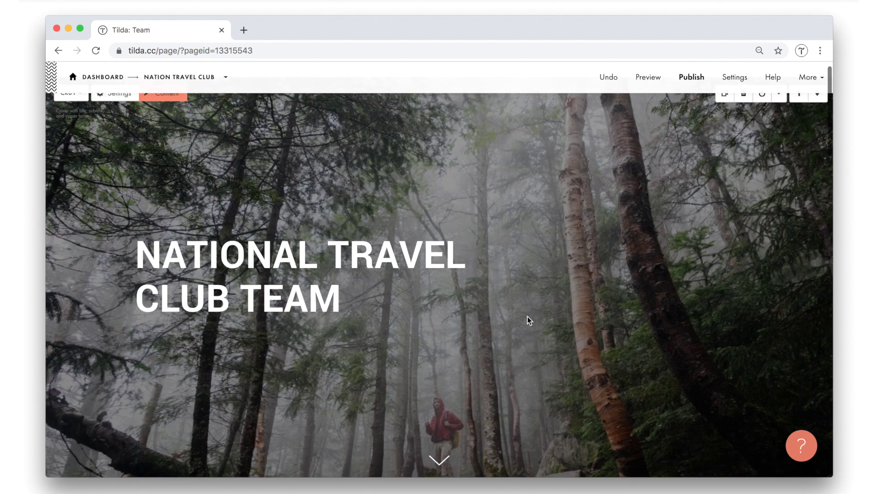
{"action": "scroll", "coordinate": [529, 320], "scroll_direction": "up", "scroll_amount": 1}
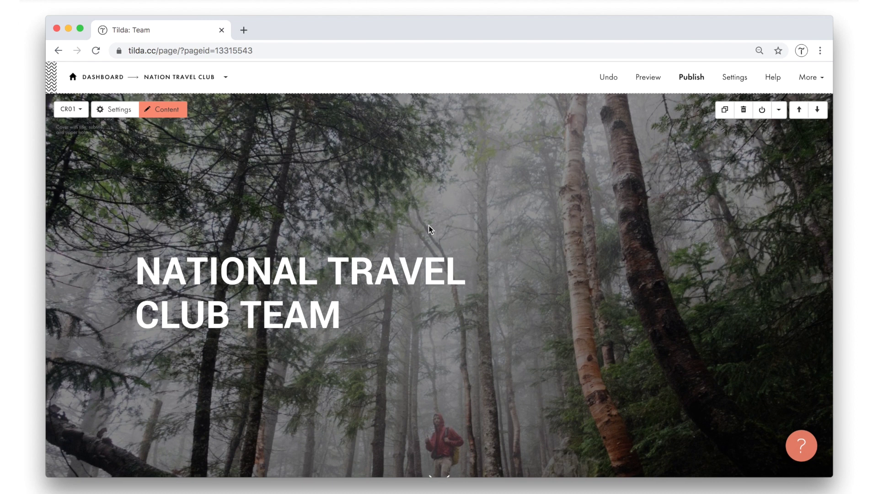
Insert a TX02 Lead text block below the Team cover with top padding raised to 90px.
{"action": "scroll", "coordinate": [430, 229], "scroll_direction": "down", "scroll_amount": 5}
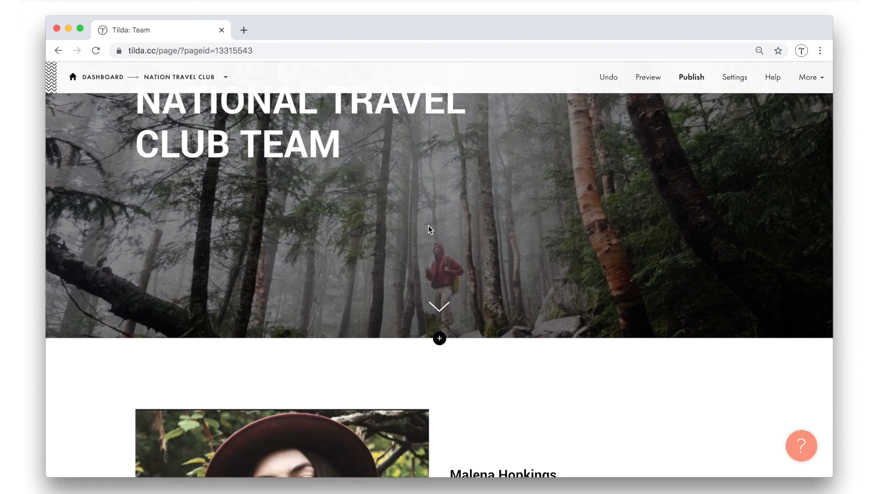
{"action": "mouse_move", "coordinate": [506, 355]}
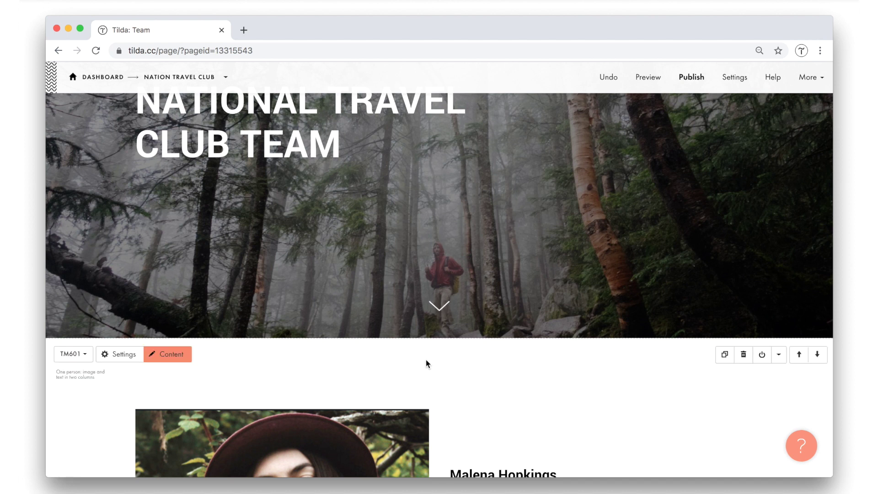
{"action": "scroll", "coordinate": [426, 360], "scroll_direction": "down", "scroll_amount": 3}
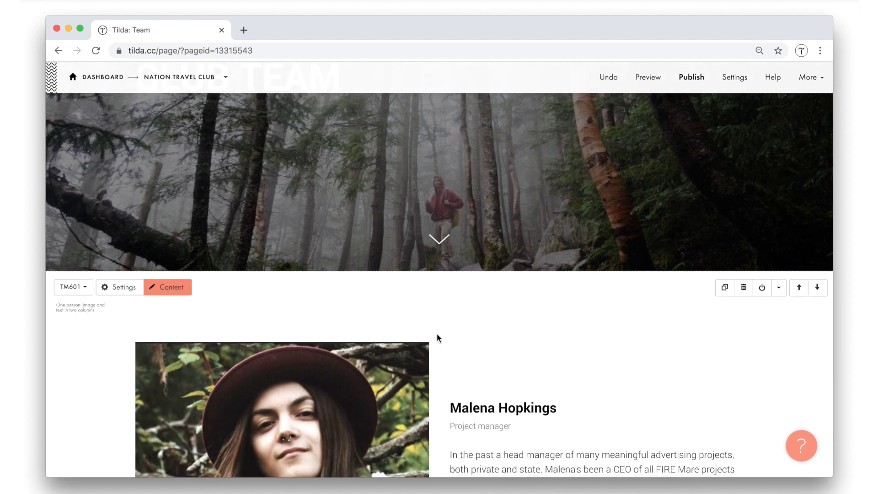
{"action": "left_click", "coordinate": [439, 271]}
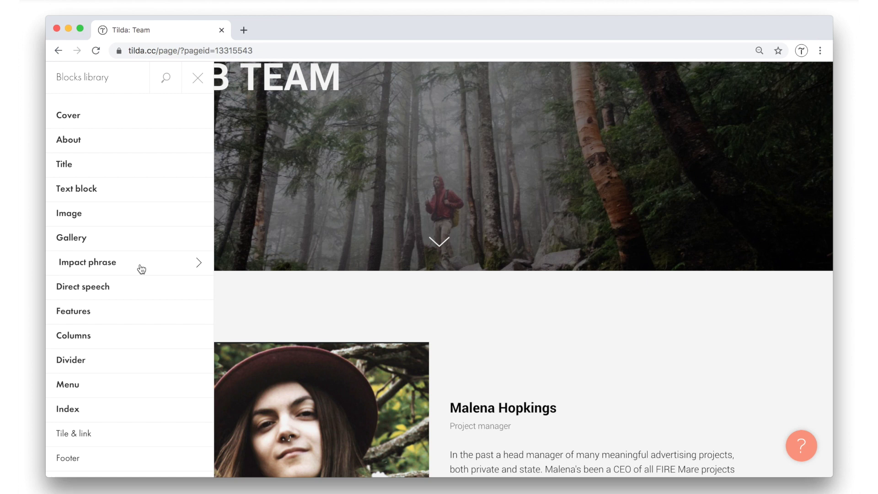
{"action": "left_click", "coordinate": [117, 193]}
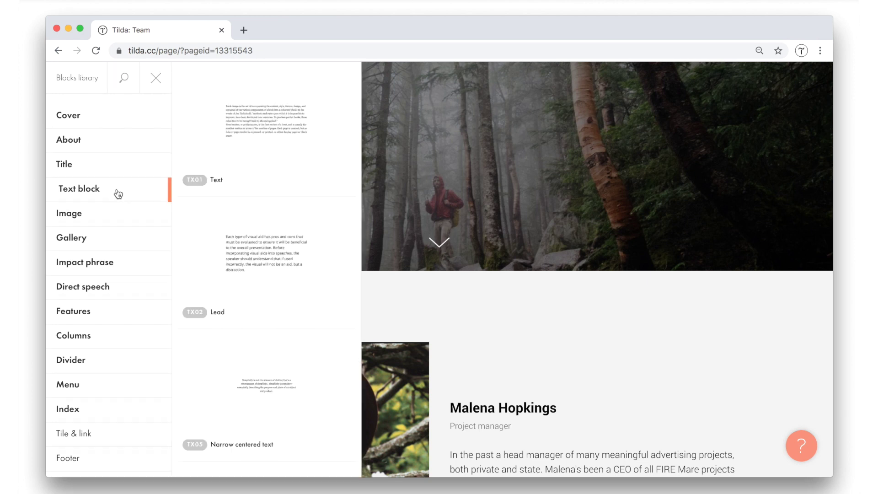
{"action": "left_click", "coordinate": [266, 254]}
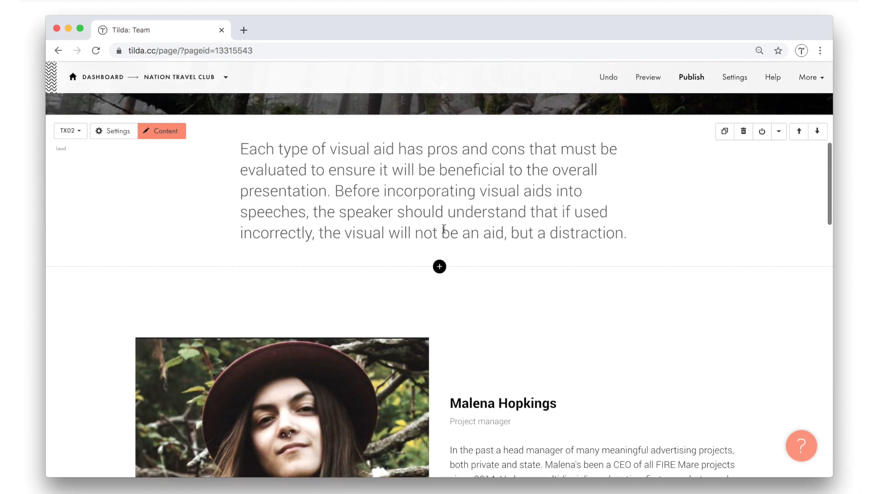
{"action": "left_click_drag", "start_coordinate": [440, 128], "coordinate": [452, 204]}
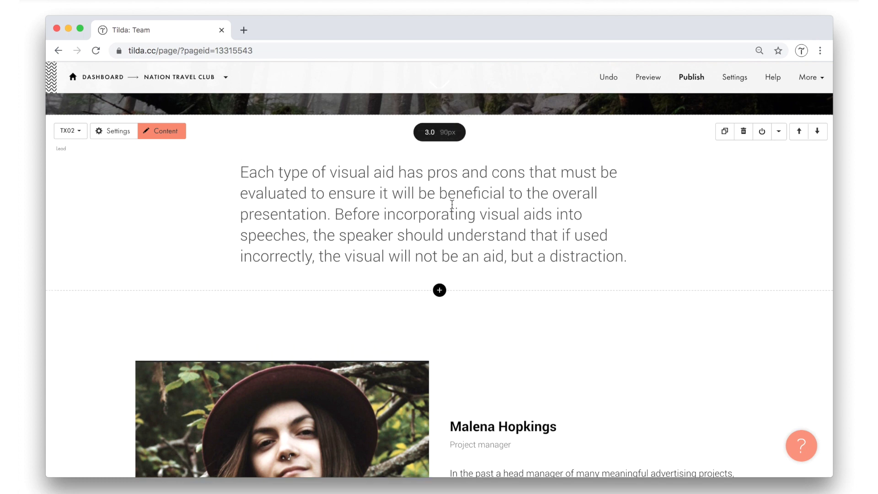
{"action": "left_click", "coordinate": [451, 204]}
Set the lead block's alignment to Center, save, and select the placeholder paragraph to replace.
{"action": "left_click", "coordinate": [120, 132]}
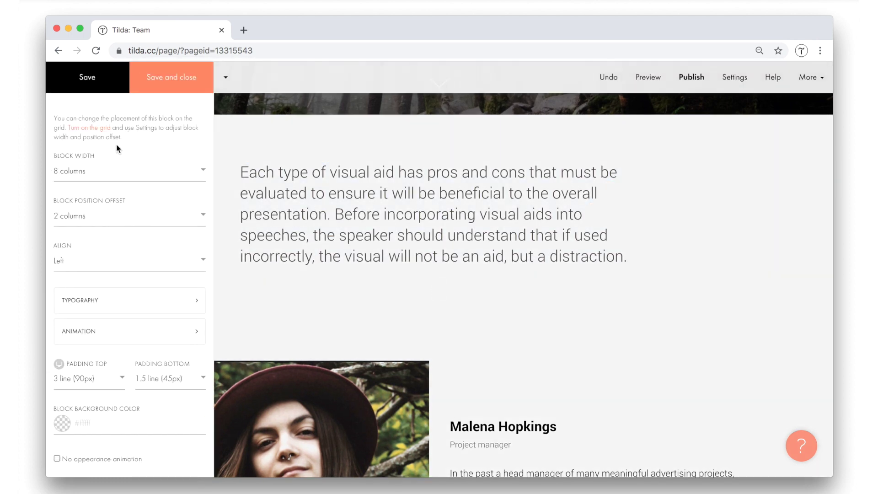
{"action": "scroll", "coordinate": [117, 149], "scroll_direction": "down", "scroll_amount": 2}
{"action": "left_click", "coordinate": [90, 201]}
{"action": "left_click", "coordinate": [98, 216]}
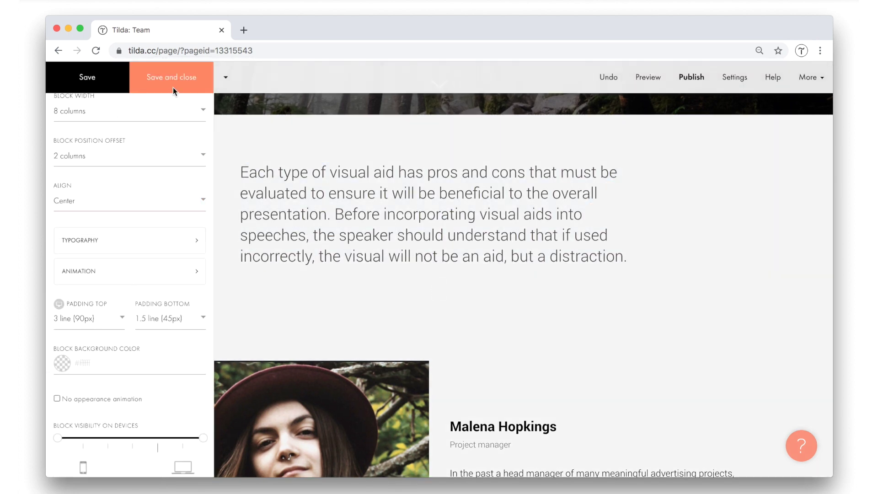
{"action": "left_click", "coordinate": [173, 87]}
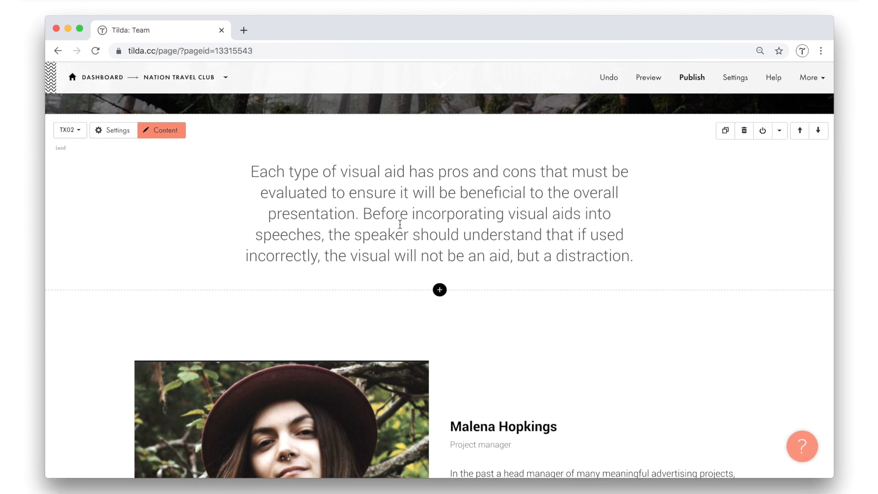
{"action": "triple_click", "coordinate": [395, 223]}
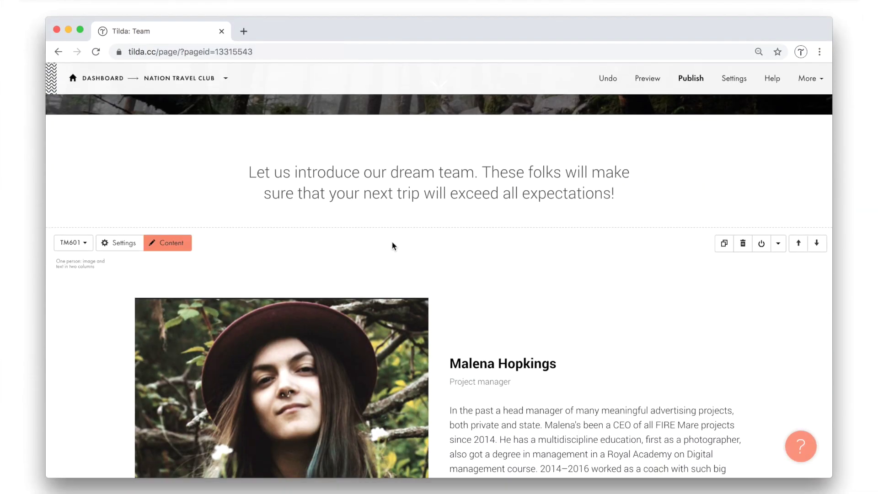
{"action": "scroll", "coordinate": [429, 249], "scroll_direction": "down", "scroll_amount": 10}
{"action": "scroll", "coordinate": [429, 250], "scroll_direction": "up", "scroll_amount": 18}
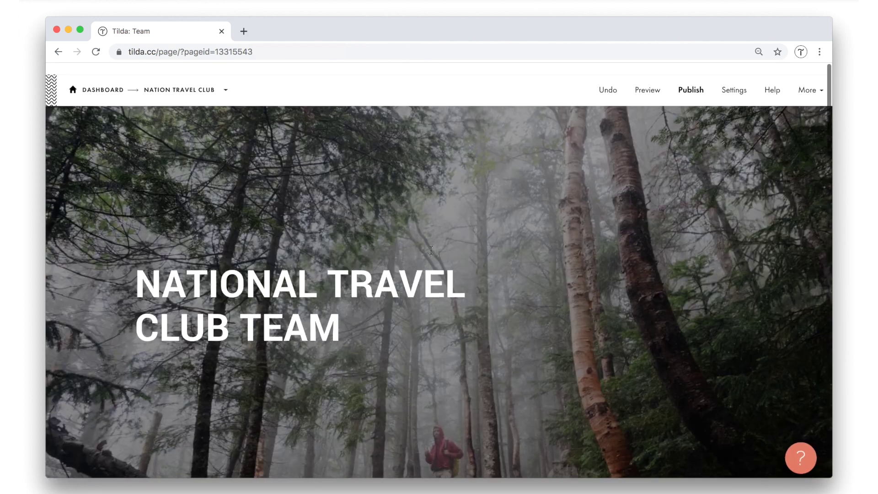
{"action": "scroll", "coordinate": [431, 250], "scroll_direction": "down", "scroll_amount": 5}
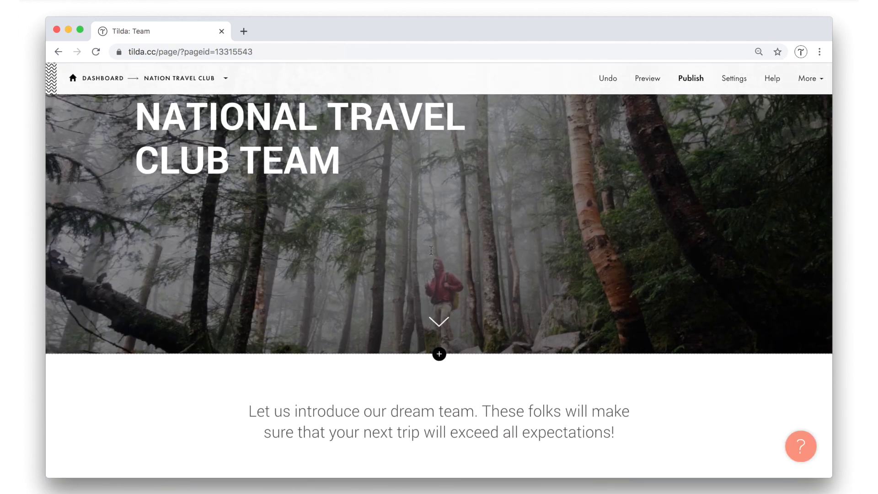
{"action": "scroll", "coordinate": [431, 250], "scroll_direction": "down", "scroll_amount": 10}
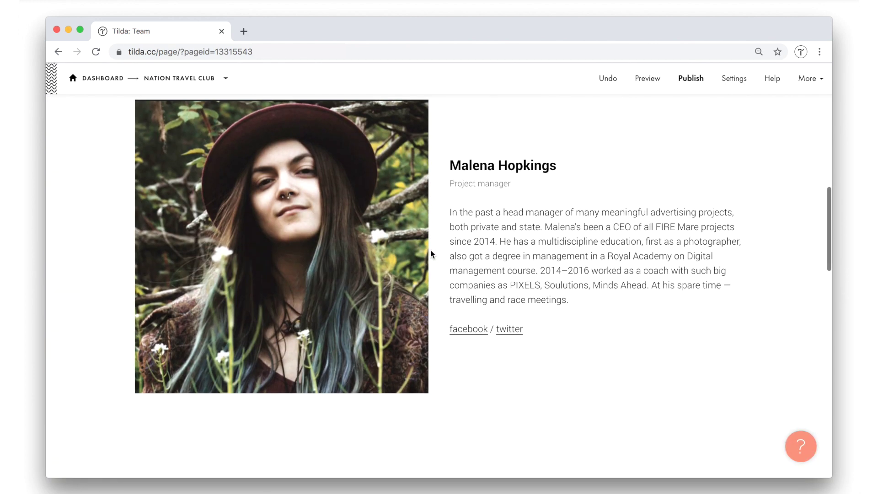
{"action": "scroll", "coordinate": [431, 253], "scroll_direction": "down", "scroll_amount": 5}
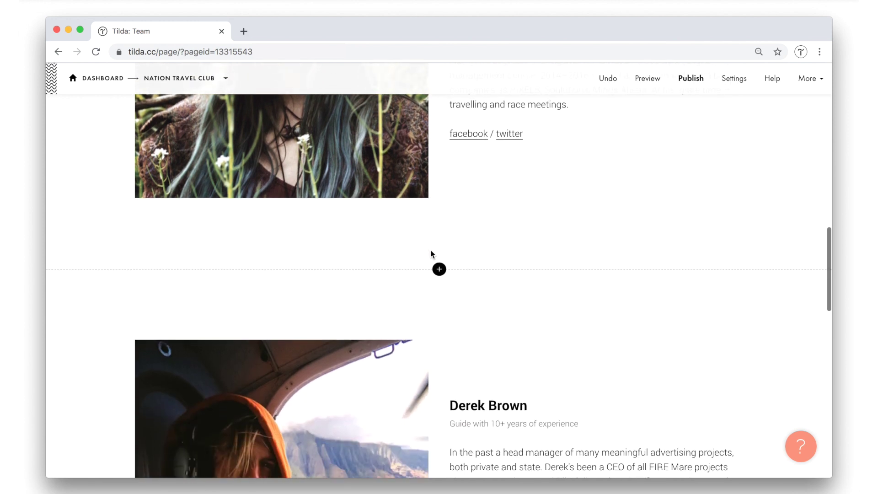
{"action": "scroll", "coordinate": [431, 254], "scroll_direction": "down", "scroll_amount": 10}
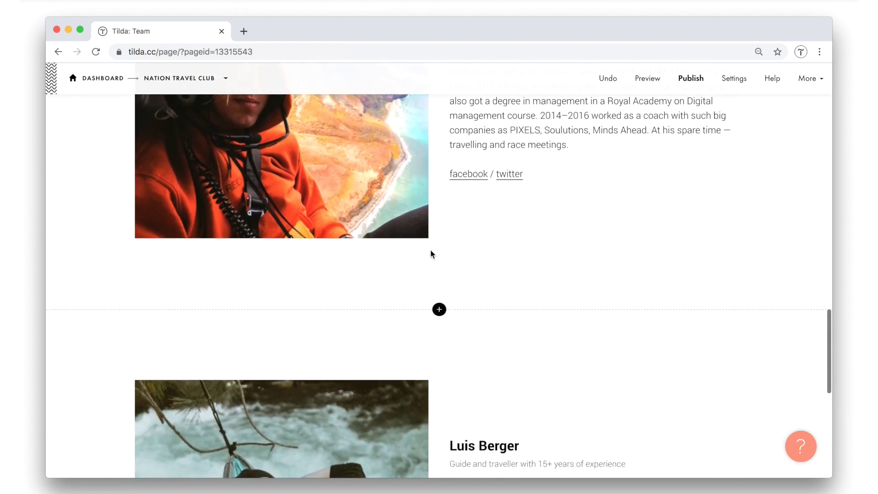
{"action": "scroll", "coordinate": [431, 252], "scroll_direction": "down", "scroll_amount": 9}
{"action": "scroll", "coordinate": [431, 253], "scroll_direction": "up", "scroll_amount": 15}
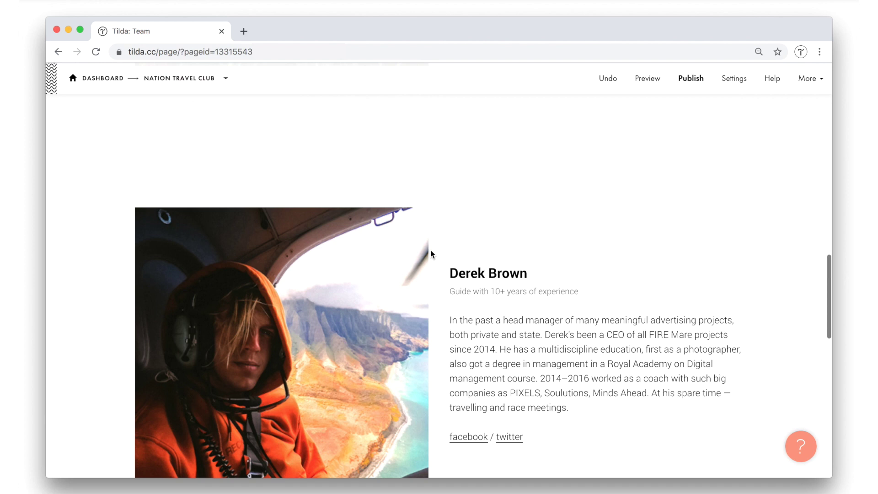
{"action": "scroll", "coordinate": [431, 253], "scroll_direction": "up", "scroll_amount": 15}
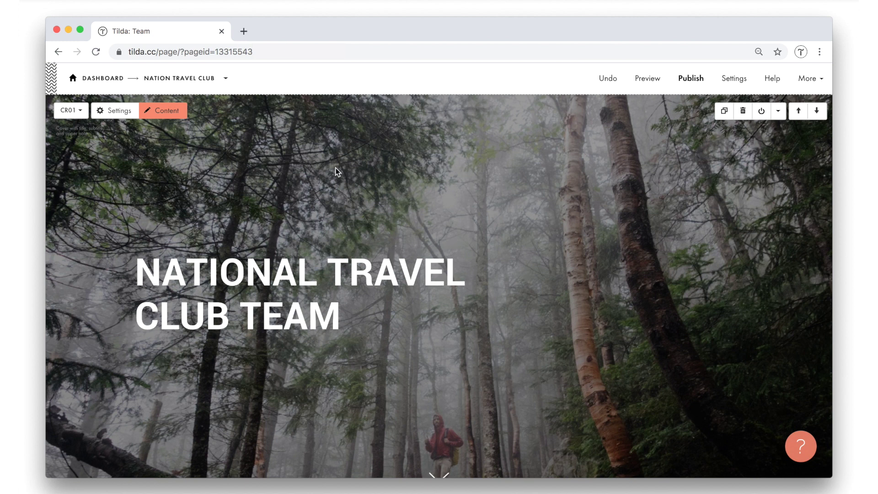
Create a new blank page in the Nation Travel Club project.
{"action": "left_click", "coordinate": [197, 82]}
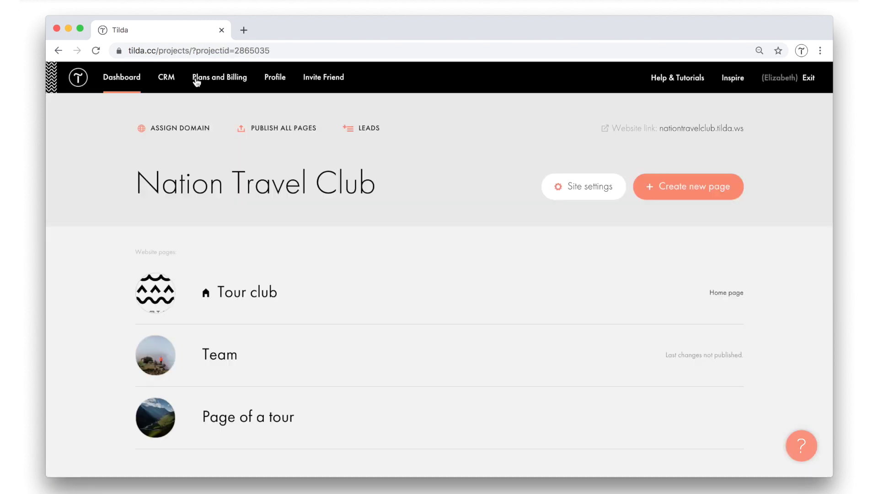
{"action": "left_click", "coordinate": [714, 196]}
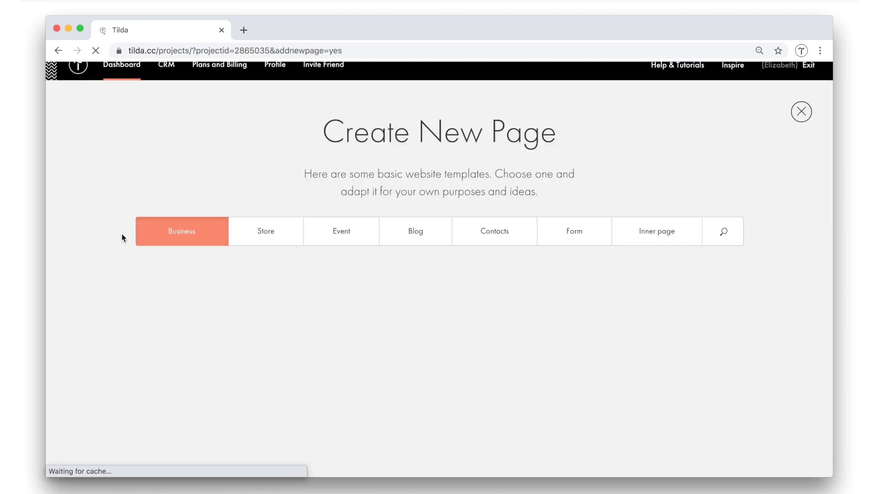
{"action": "scroll", "coordinate": [121, 238], "scroll_direction": "down", "scroll_amount": 2}
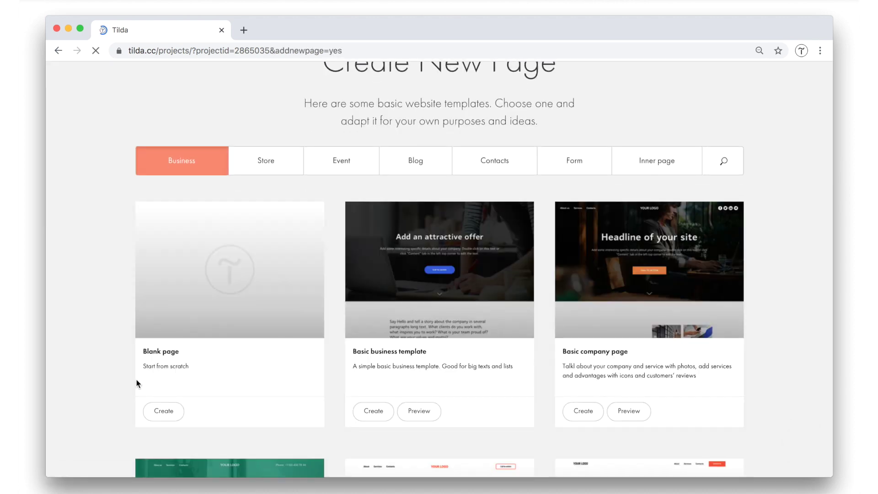
{"action": "left_click", "coordinate": [163, 411]}
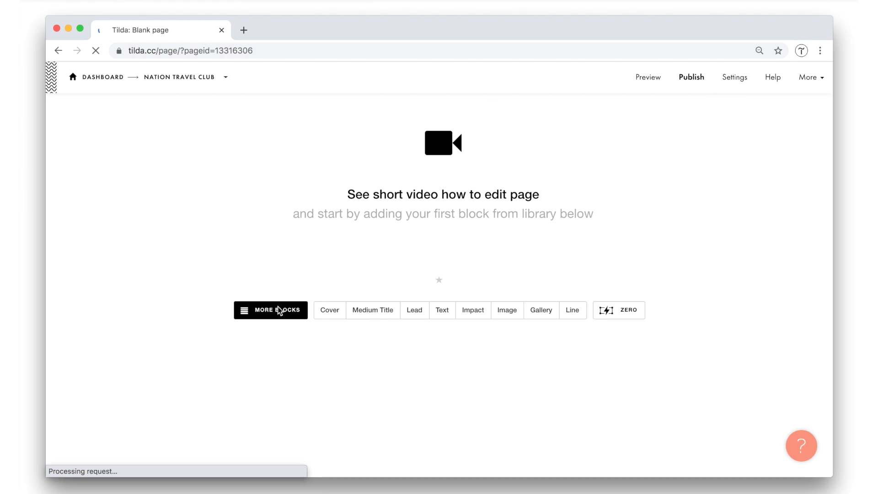
Add the ME201 'Menu with logo on the left' block from the Menu category.
{"action": "left_click", "coordinate": [279, 311]}
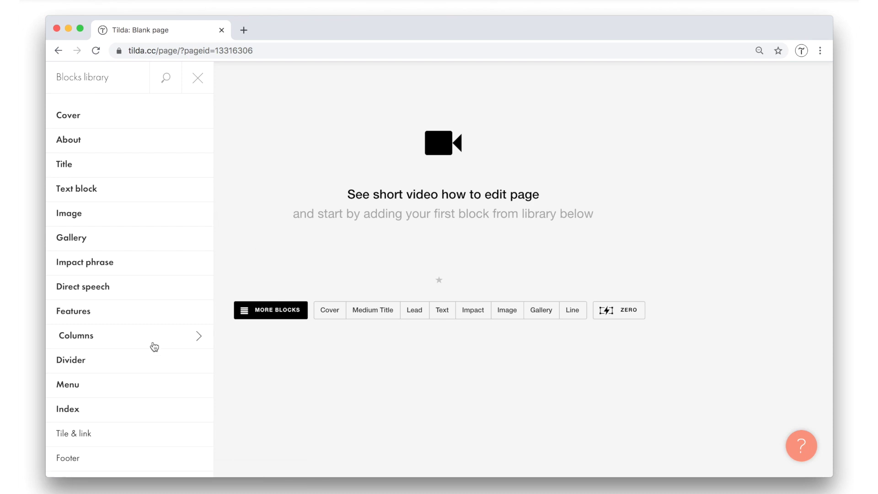
{"action": "scroll", "coordinate": [154, 347], "scroll_direction": "down", "scroll_amount": 1}
{"action": "scroll", "coordinate": [154, 347], "scroll_direction": "down", "scroll_amount": 2}
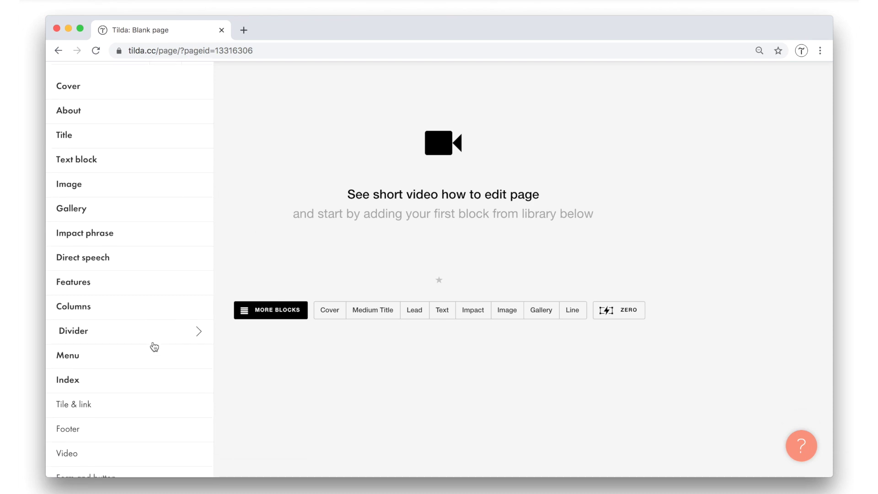
{"action": "left_click", "coordinate": [148, 353]}
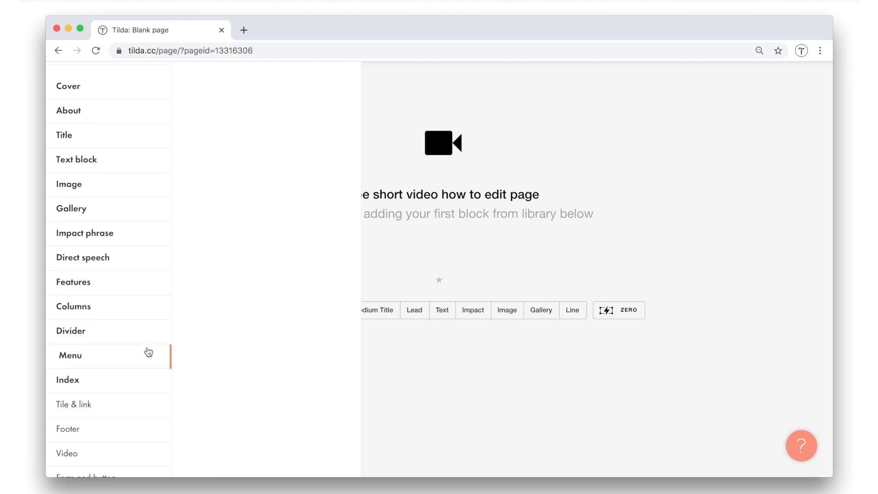
{"action": "scroll", "coordinate": [251, 267], "scroll_direction": "down", "scroll_amount": 6}
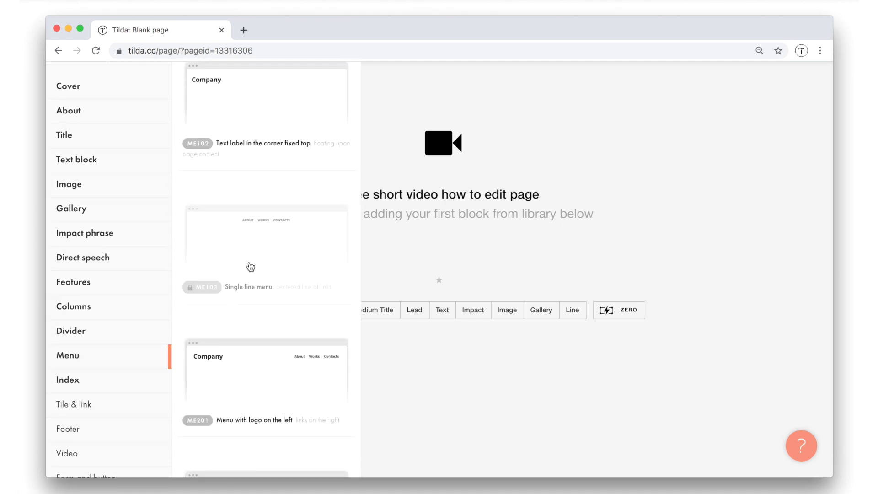
{"action": "scroll", "coordinate": [251, 267], "scroll_direction": "down", "scroll_amount": 5}
{"action": "scroll", "coordinate": [251, 266], "scroll_direction": "up", "scroll_amount": 1}
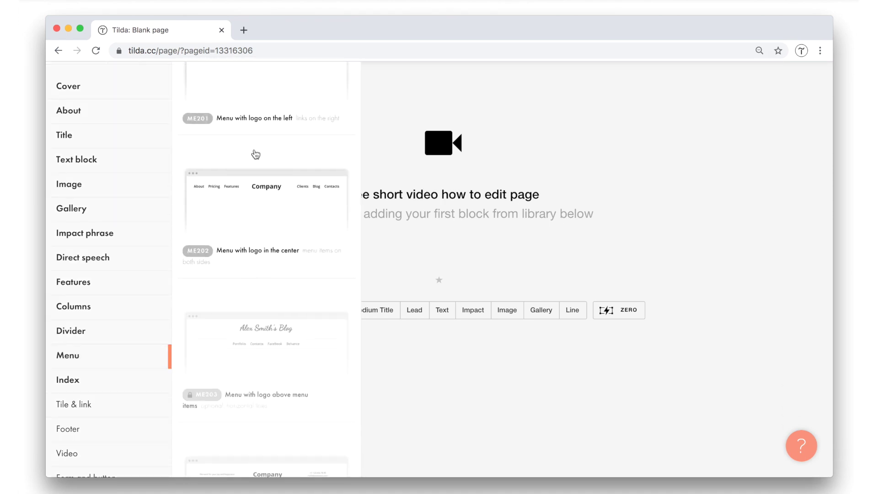
{"action": "left_click", "coordinate": [255, 108]}
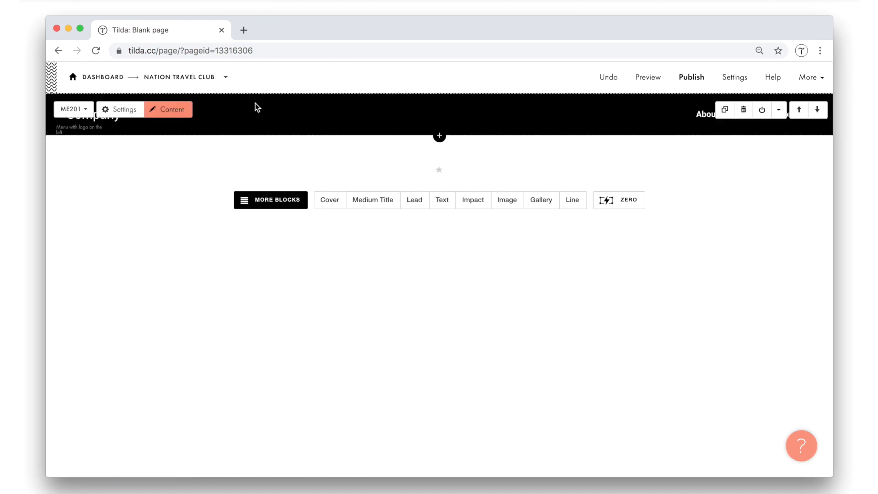
Change the menu's logo title from Company to 'Nation Travel Club'.
{"action": "mouse_move", "coordinate": [245, 103]}
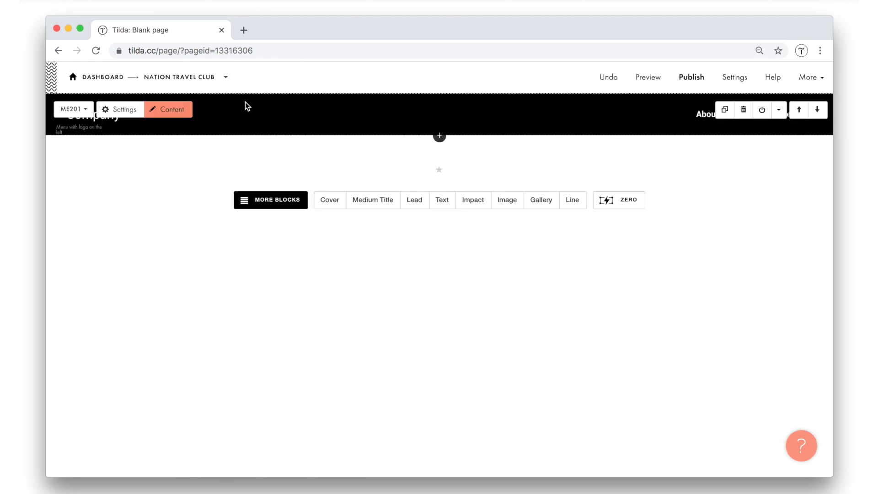
{"action": "left_click", "coordinate": [175, 110]}
{"action": "left_click", "coordinate": [136, 193]}
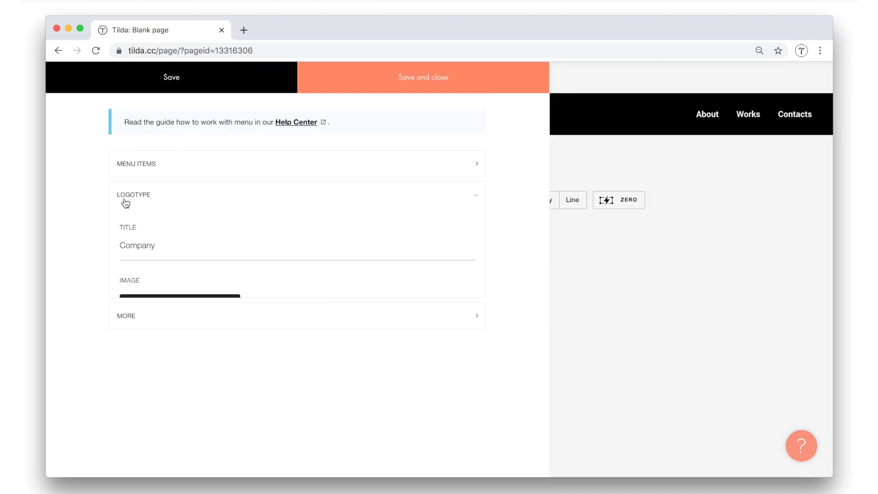
{"action": "double_click", "coordinate": [131, 246]}
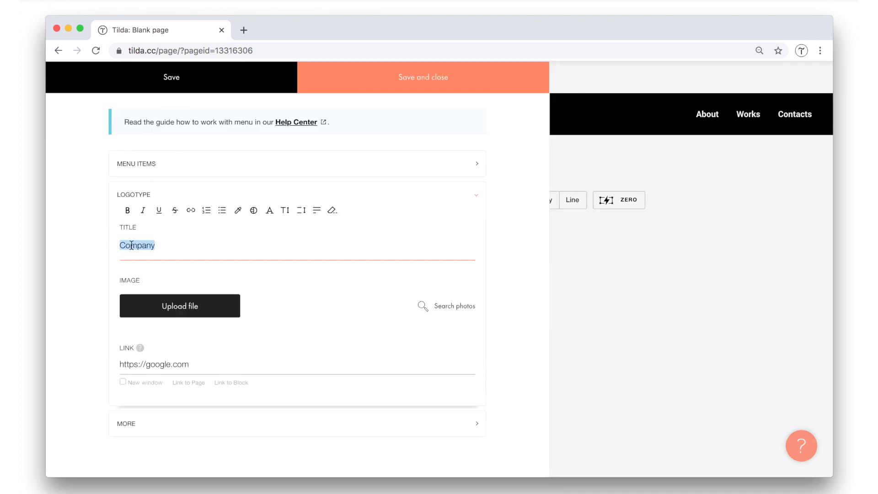
{"action": "type", "text": "Nation Travel Club"}
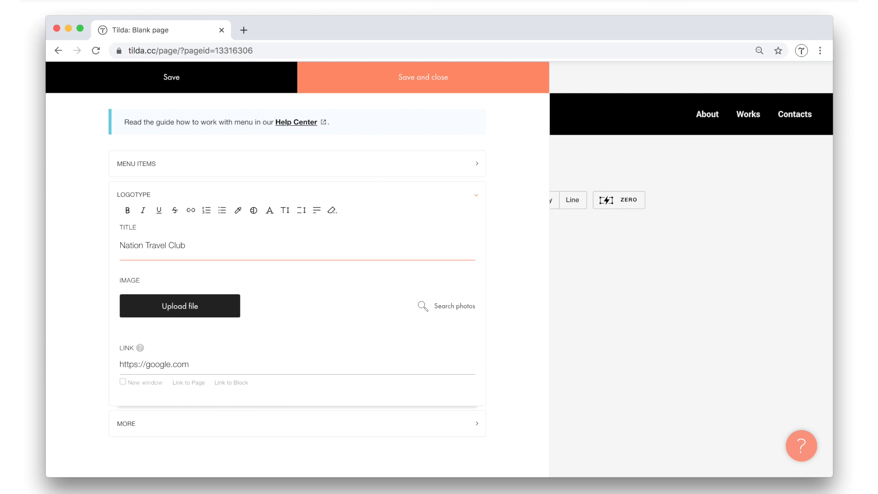
{"action": "left_click", "coordinate": [159, 238]}
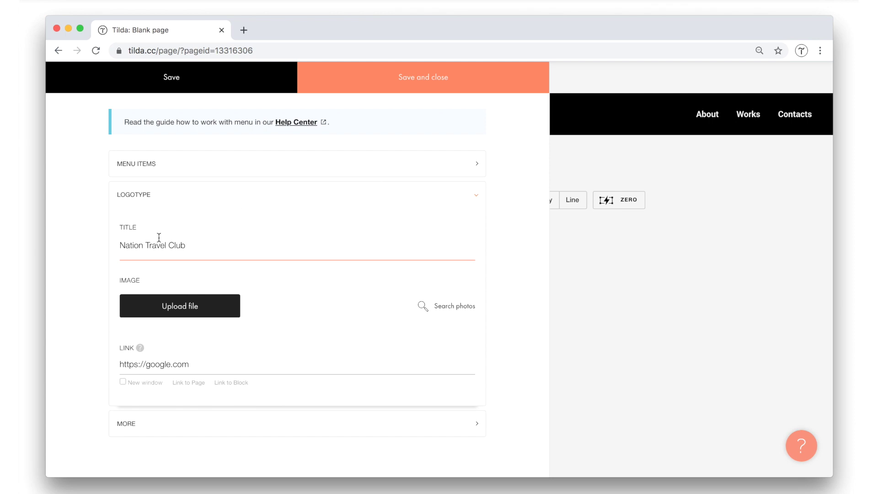
Rename the menu items About, Works and Contacts to Home Page, Team and Tour.
{"action": "left_click", "coordinate": [173, 169]}
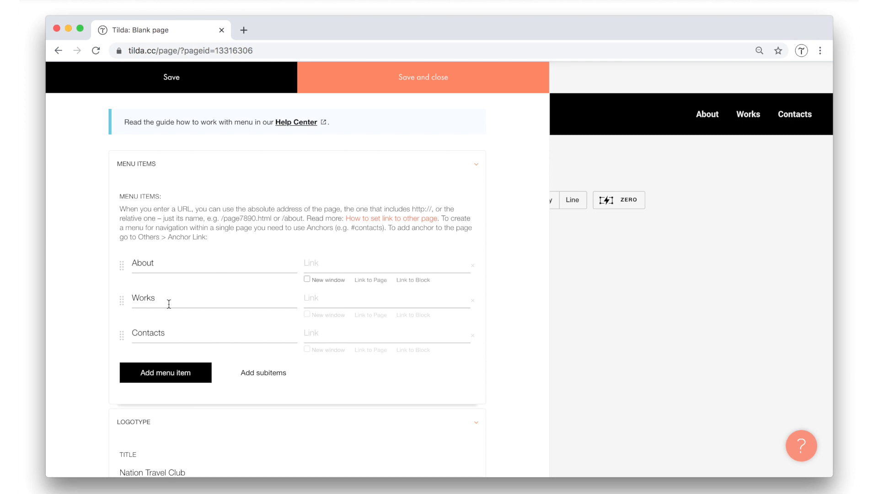
{"action": "double_click", "coordinate": [190, 263]}
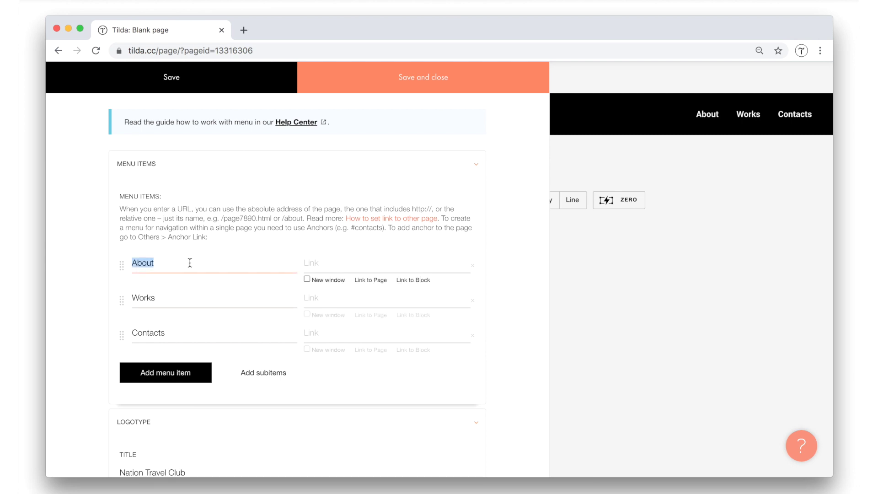
{"action": "type", "text": "Home Page"}
{"action": "double_click", "coordinate": [192, 301]}
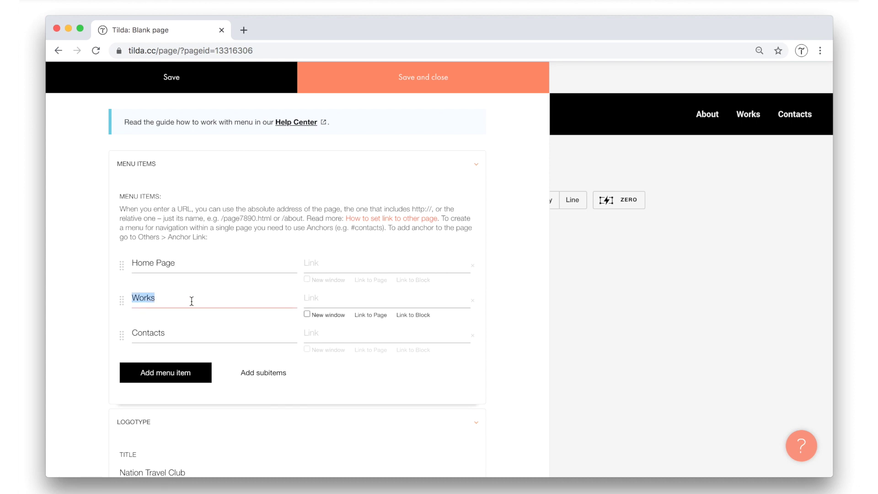
{"action": "type", "text": "Team"}
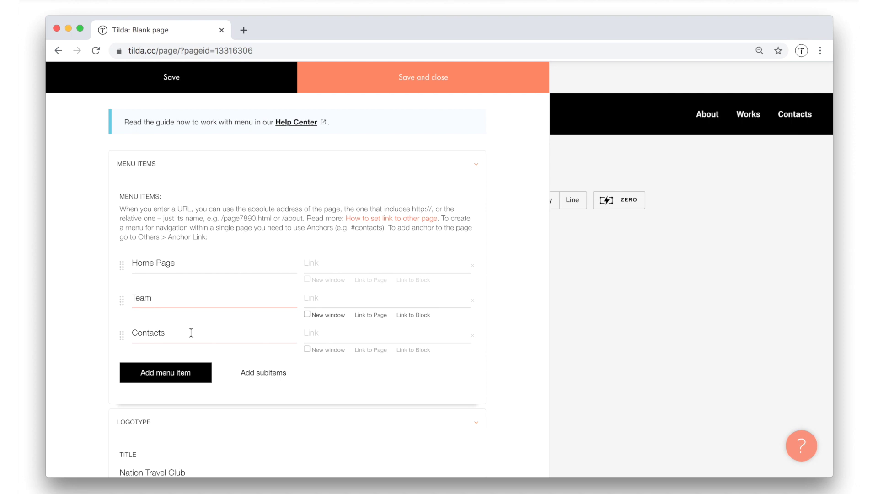
{"action": "double_click", "coordinate": [154, 334]}
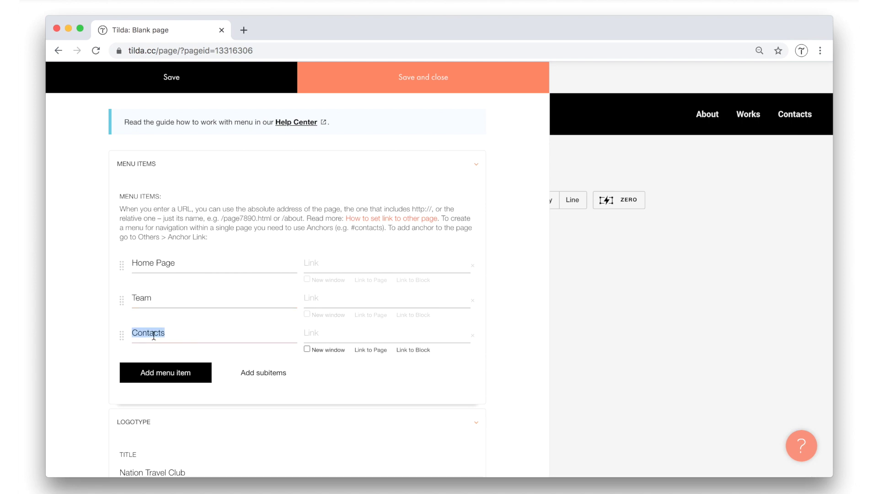
{"action": "type", "text": "Tour"}
Save the menu text, then link Team to /team, Tour to /georgia and Home Page to /.
{"action": "left_click", "coordinate": [423, 81]}
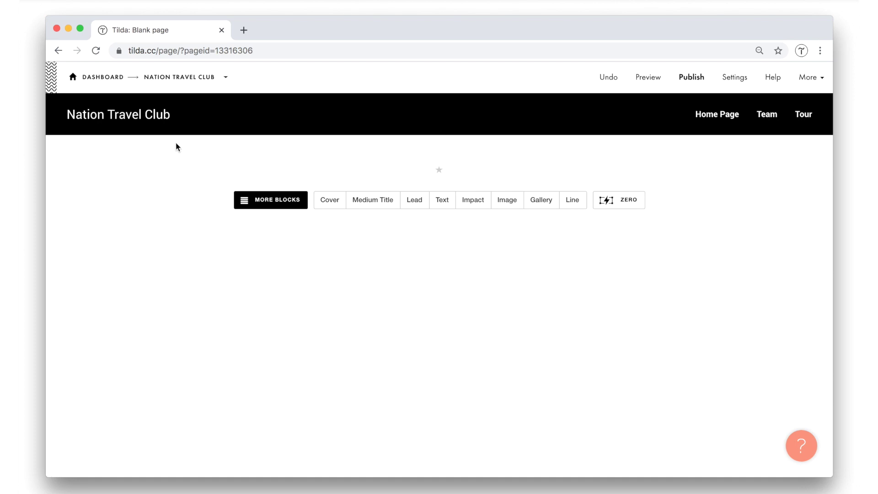
{"action": "left_click", "coordinate": [173, 112]}
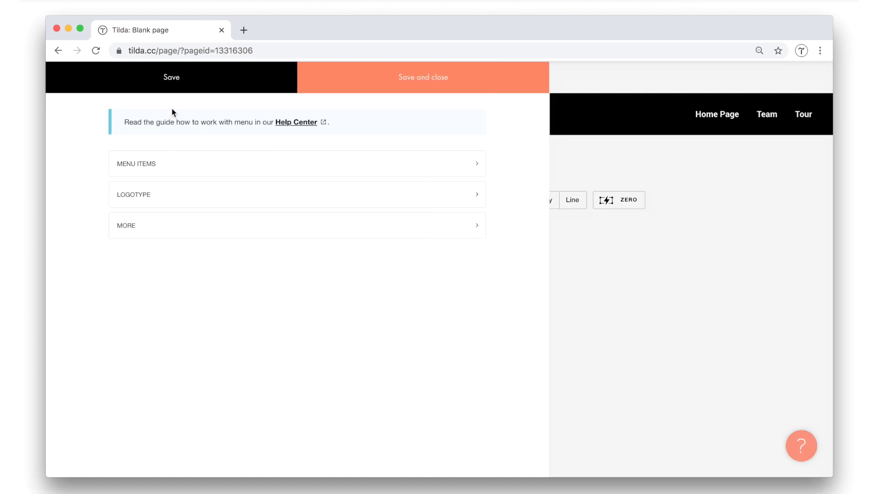
{"action": "left_click", "coordinate": [161, 166]}
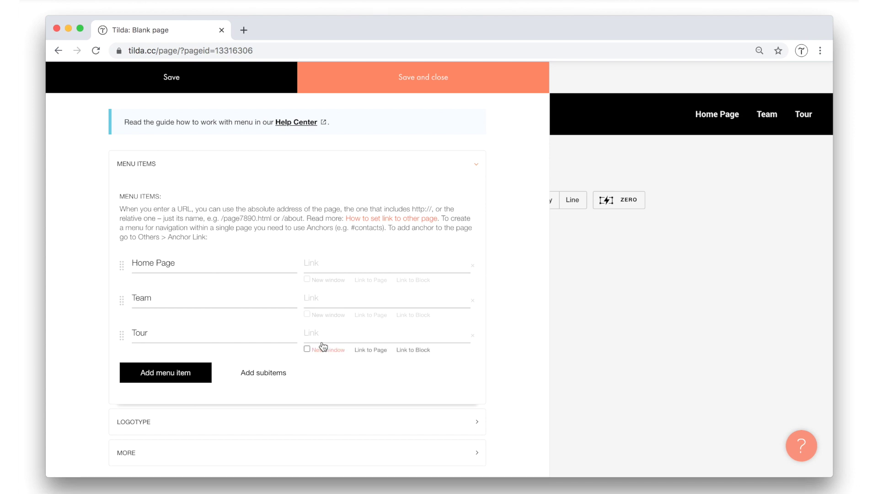
{"action": "left_click", "coordinate": [378, 316]}
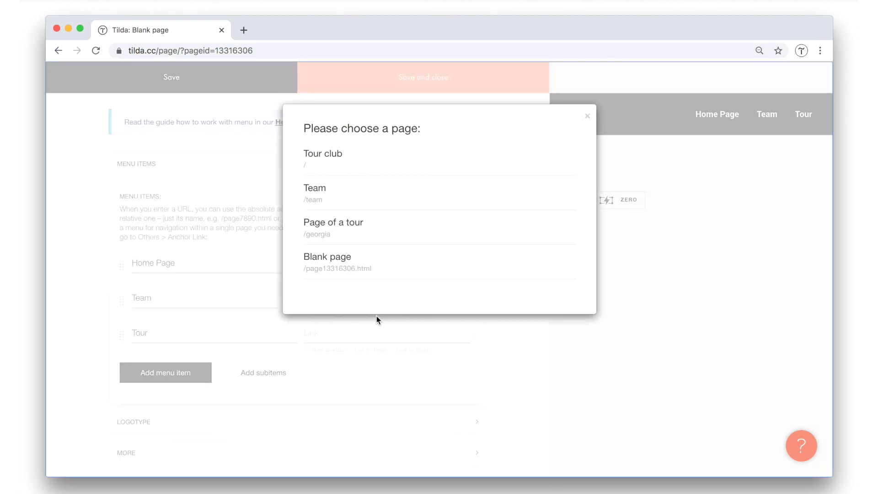
{"action": "left_click", "coordinate": [325, 198]}
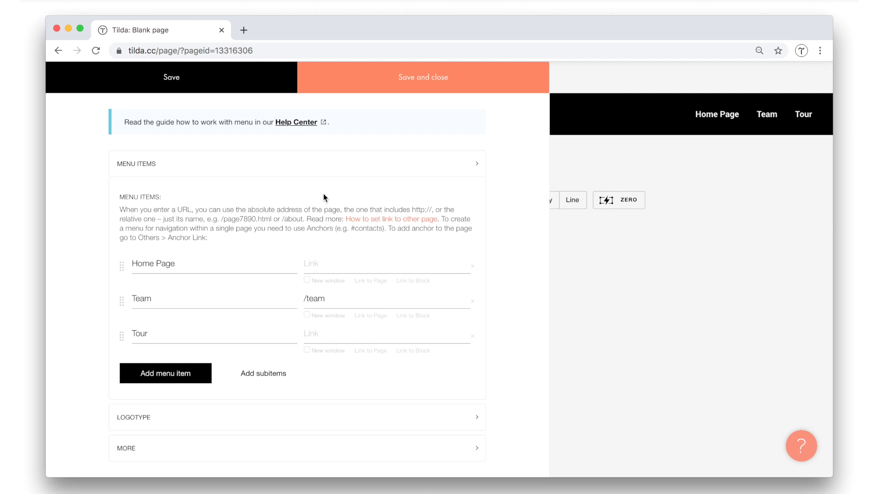
{"action": "left_click", "coordinate": [373, 351]}
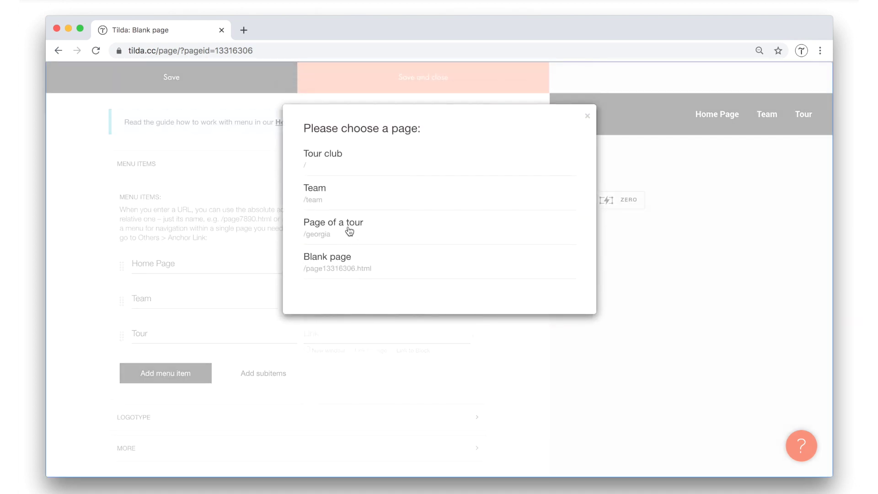
{"action": "left_click", "coordinate": [349, 227]}
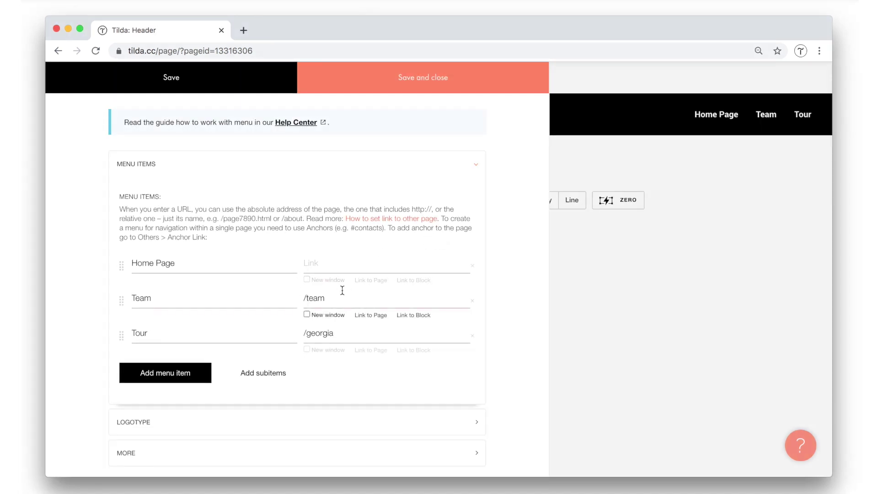
{"action": "left_click", "coordinate": [337, 266]}
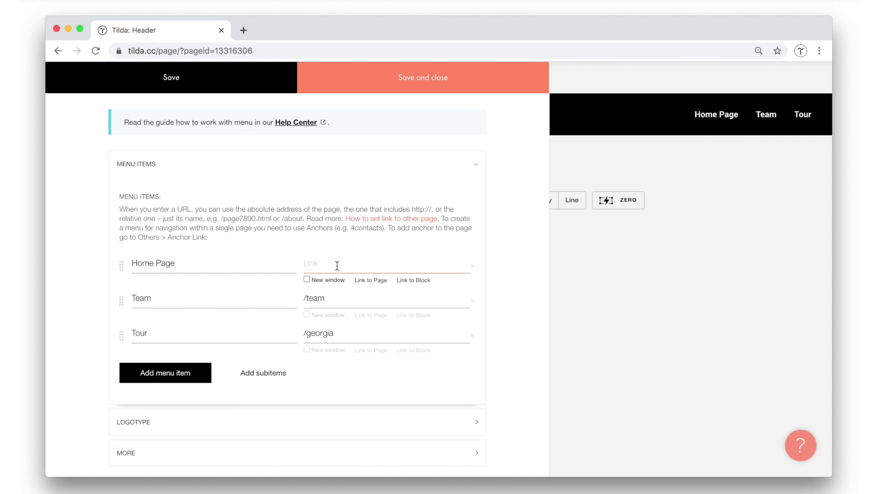
{"action": "type", "text": "/"}
{"action": "left_click", "coordinate": [478, 229]}
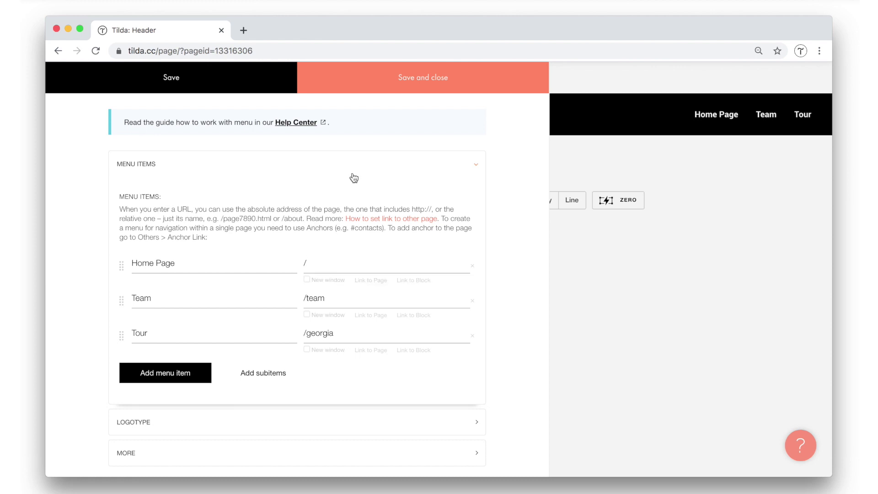
Save the menu links, then set Menu Background Opacity to 0% and save the block settings.
{"action": "left_click", "coordinate": [446, 89]}
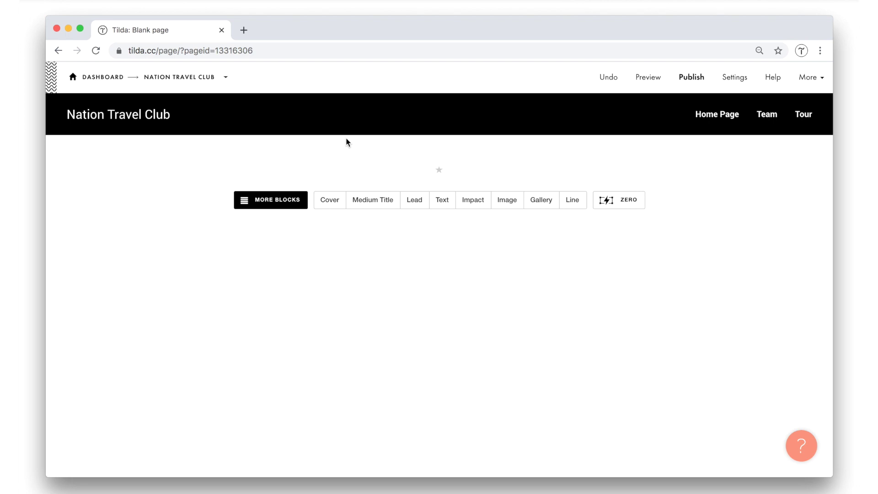
{"action": "mouse_move", "coordinate": [359, 118]}
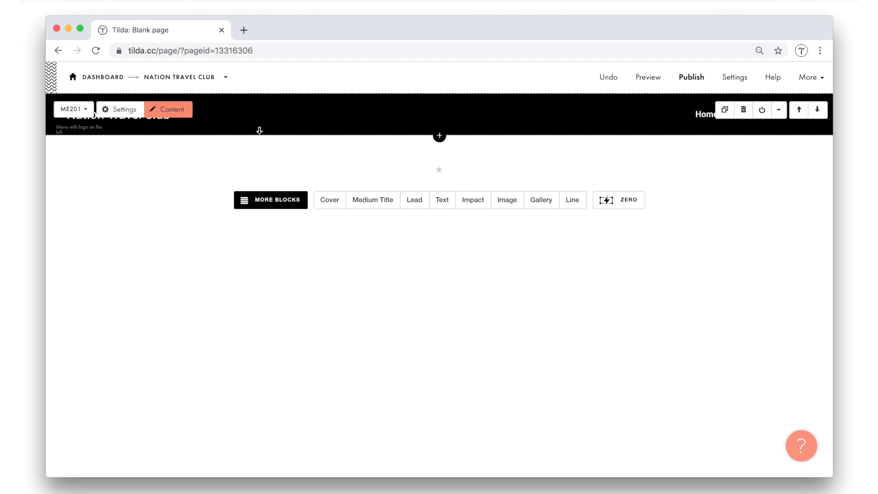
{"action": "left_click", "coordinate": [118, 114]}
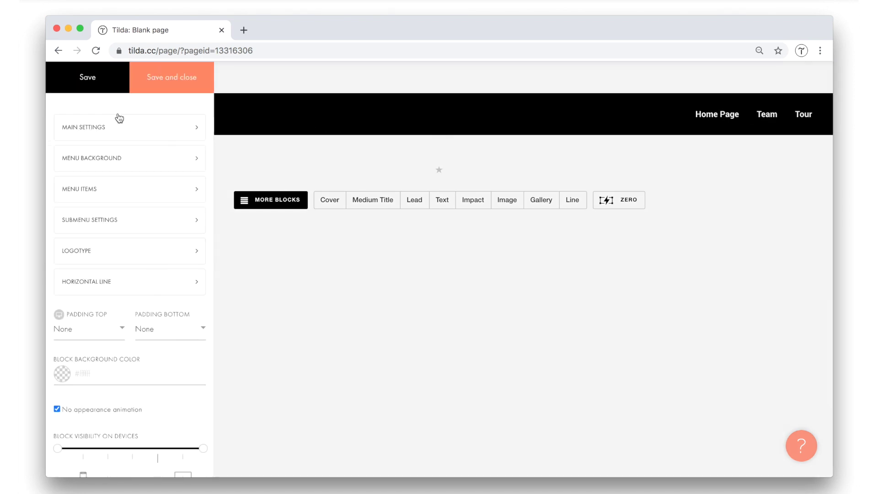
{"action": "left_click", "coordinate": [90, 161]}
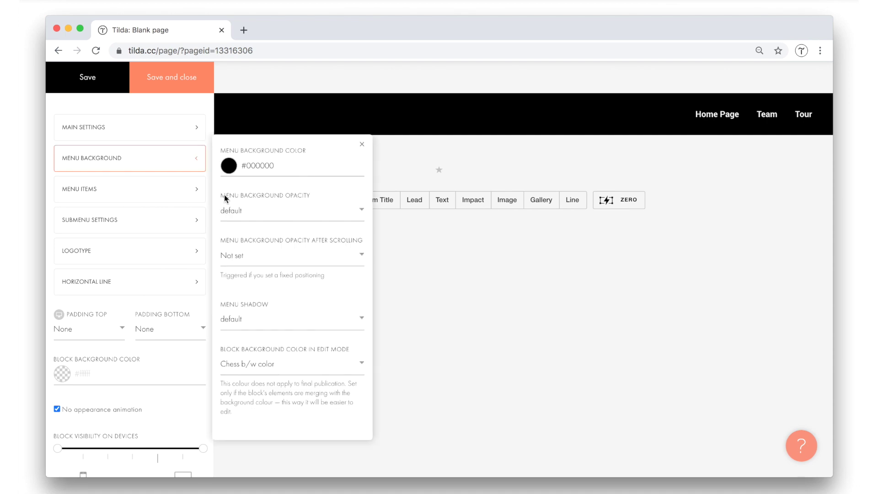
{"action": "left_click_drag", "start_coordinate": [224, 194], "coordinate": [322, 194]}
{"action": "left_click", "coordinate": [322, 194]}
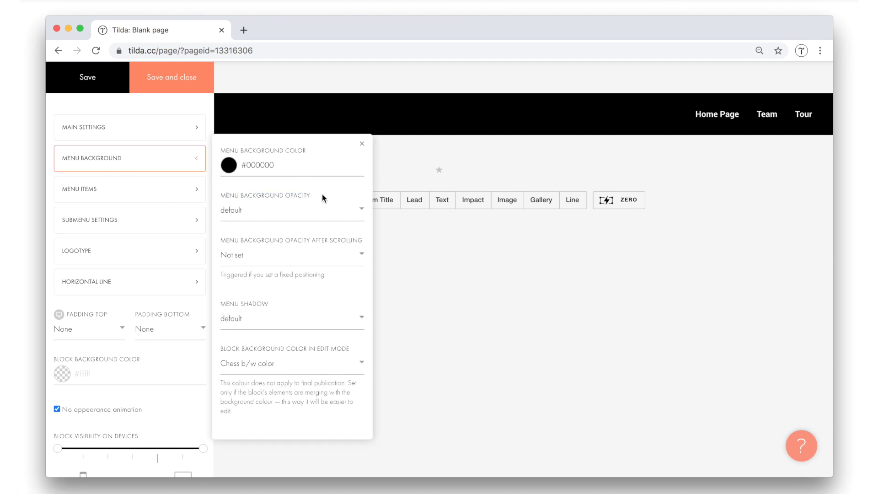
{"action": "left_click", "coordinate": [277, 214]}
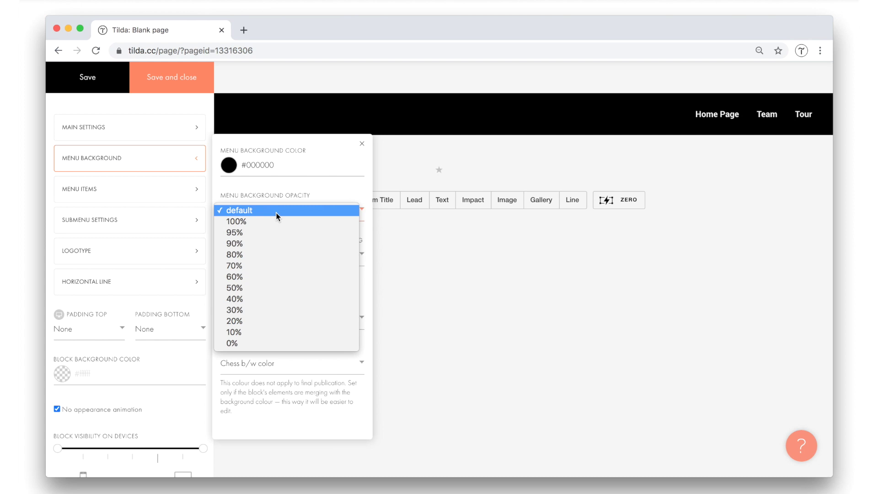
{"action": "left_click", "coordinate": [232, 344]}
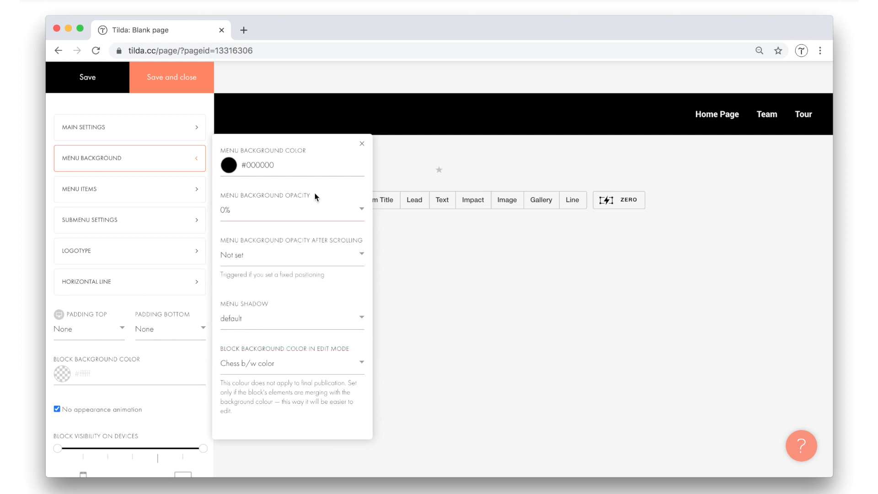
{"action": "left_click", "coordinate": [362, 143]}
{"action": "left_click", "coordinate": [185, 85]}
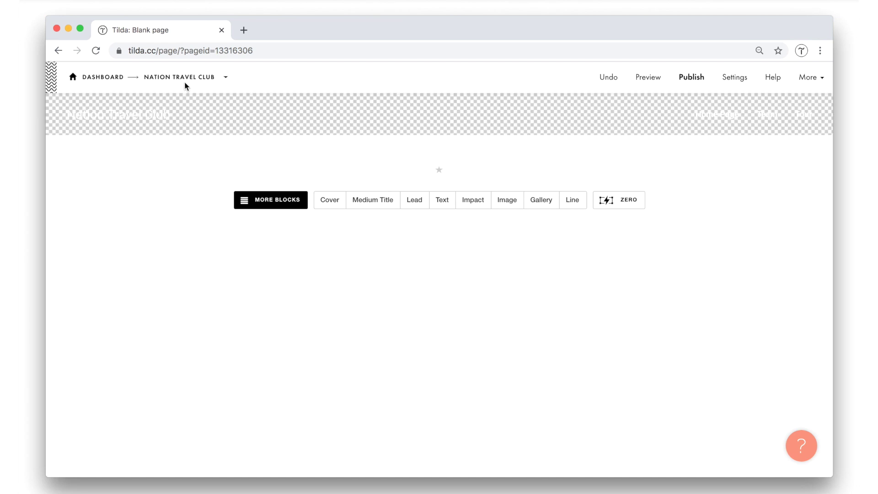
Set the menu block's Menu Position Behavior to Absolute in Main Settings and save.
{"action": "left_click", "coordinate": [120, 110]}
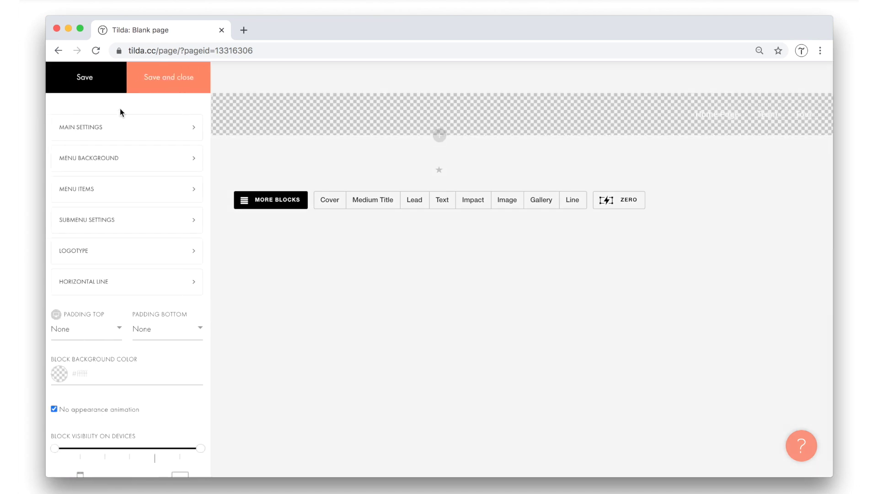
{"action": "left_click", "coordinate": [110, 133]}
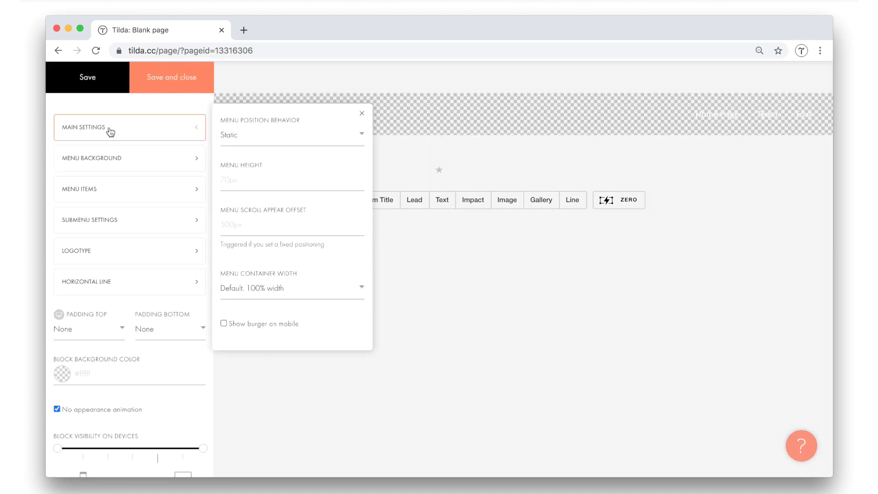
{"action": "left_click", "coordinate": [294, 135]}
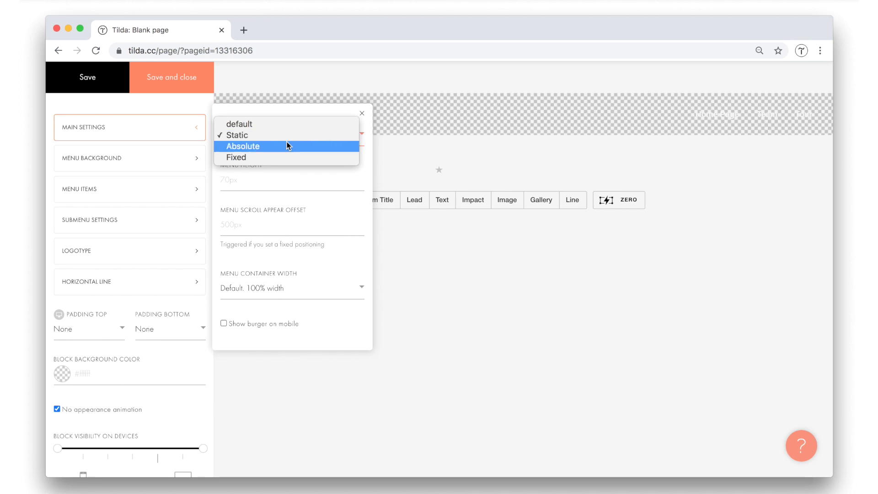
{"action": "left_click", "coordinate": [288, 146]}
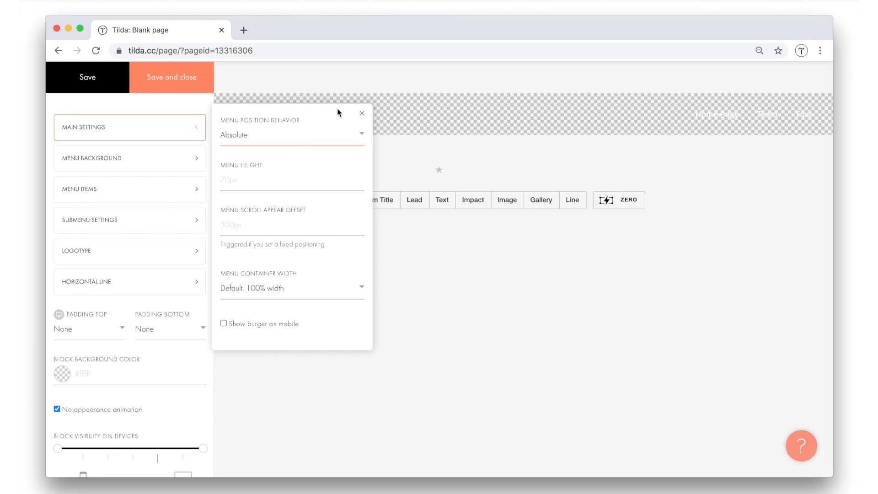
{"action": "left_click", "coordinate": [362, 114]}
{"action": "left_click", "coordinate": [188, 81]}
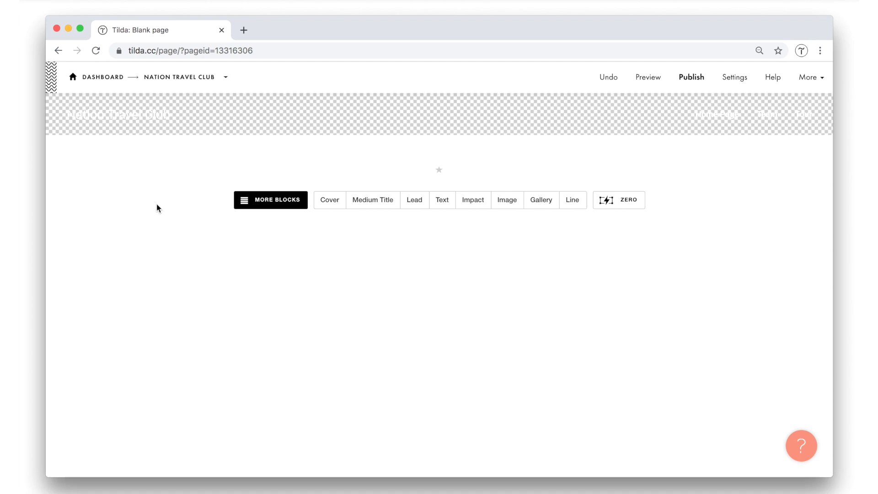
Change the Blank page's Page Title to 'Header' in its page settings and save.
{"action": "left_click", "coordinate": [187, 77]}
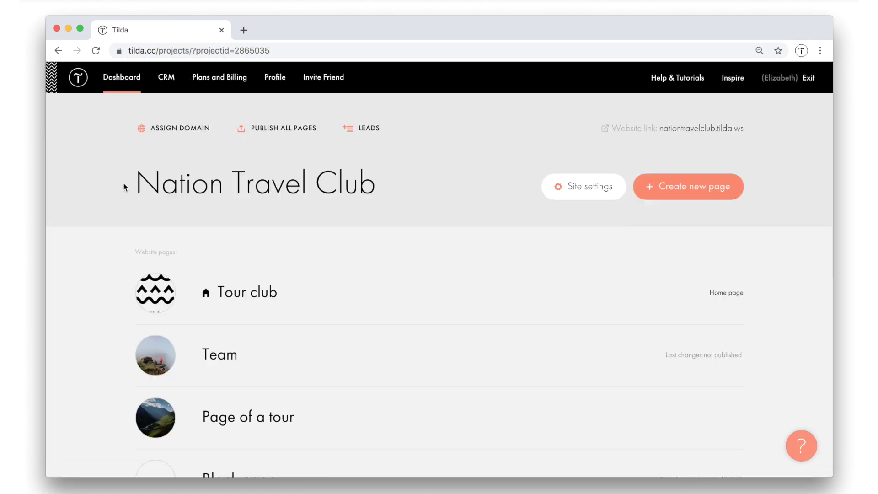
{"action": "scroll", "coordinate": [328, 332], "scroll_direction": "down", "scroll_amount": 5}
{"action": "mouse_move", "coordinate": [251, 282]}
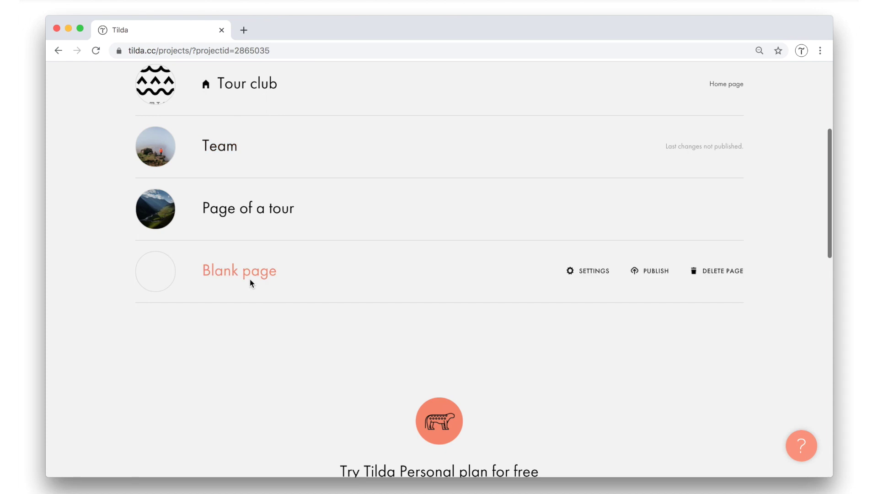
{"action": "left_click", "coordinate": [592, 271]}
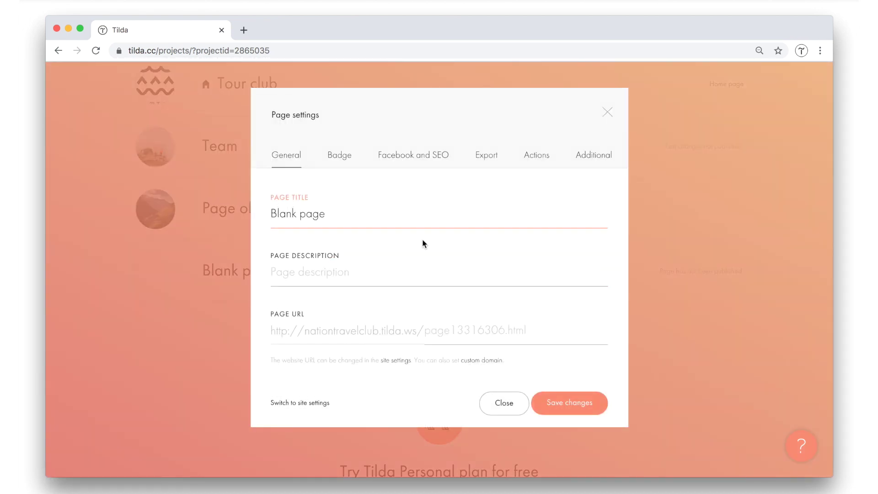
{"action": "triple_click", "coordinate": [277, 212]}
{"action": "type", "text": "Header"}
{"action": "left_click", "coordinate": [578, 403]}
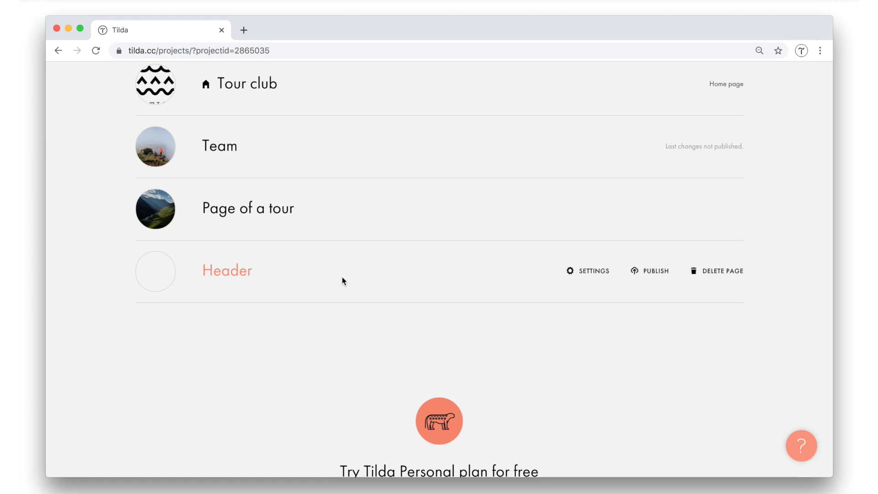
{"action": "scroll", "coordinate": [344, 281], "scroll_direction": "up", "scroll_amount": 5}
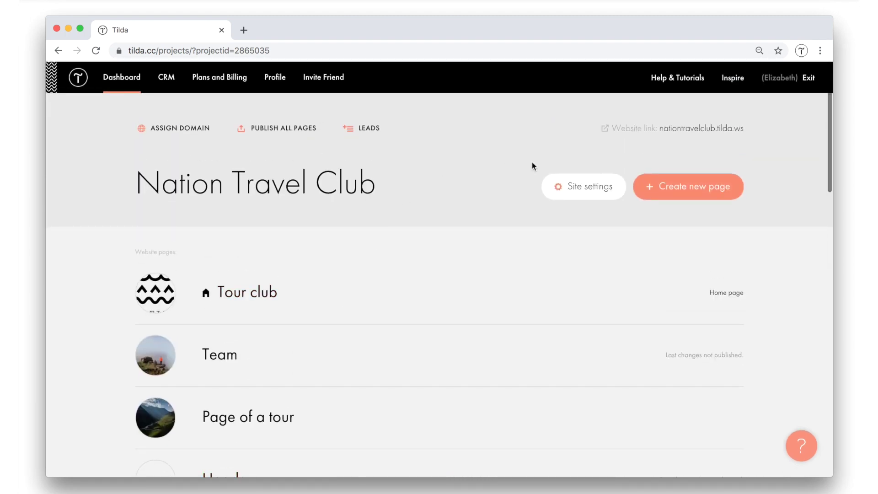
Choose the Header page as Set Header under Header and Footer site settings, and save.
{"action": "left_click", "coordinate": [595, 188]}
{"action": "scroll", "coordinate": [255, 242], "scroll_direction": "down", "scroll_amount": 2}
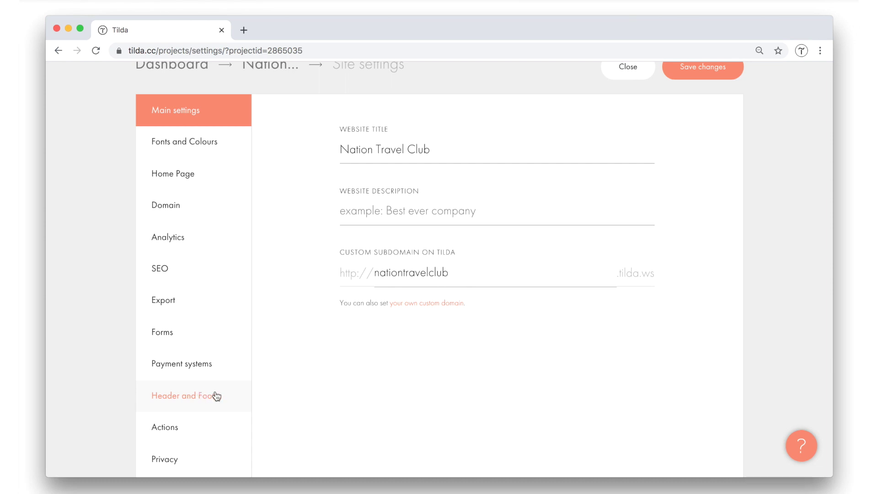
{"action": "left_click", "coordinate": [216, 396]}
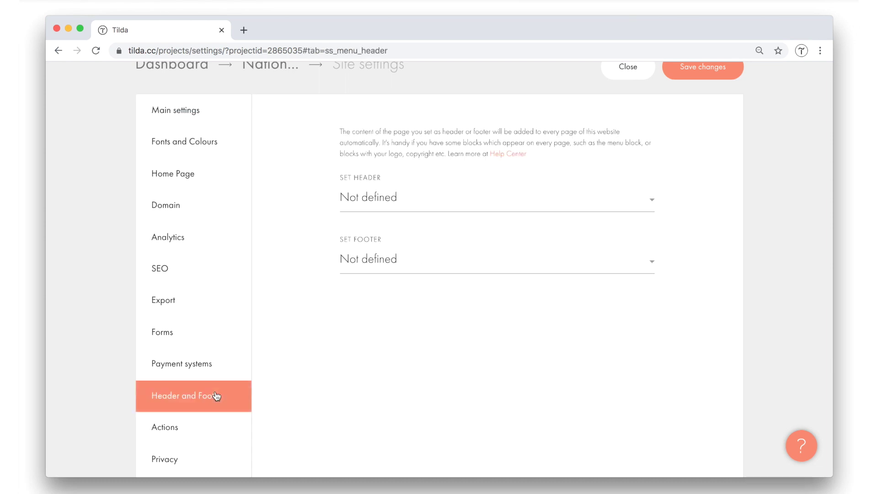
{"action": "left_click", "coordinate": [367, 197]}
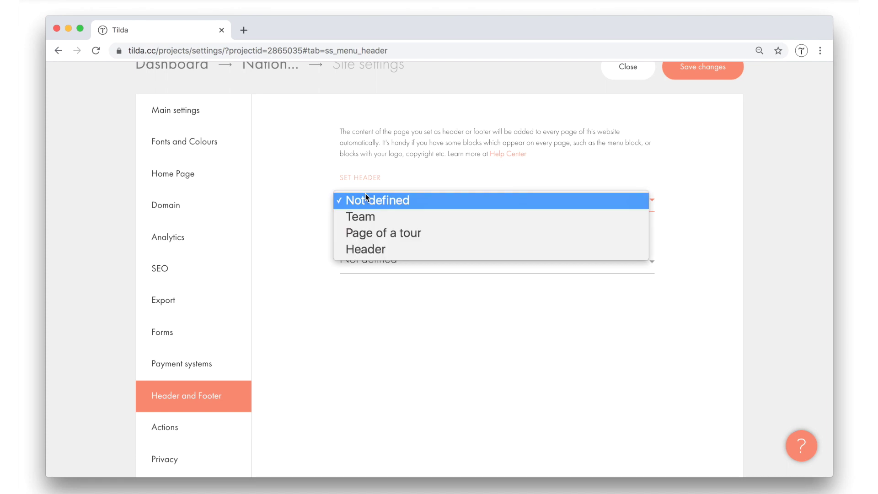
{"action": "left_click", "coordinate": [396, 250]}
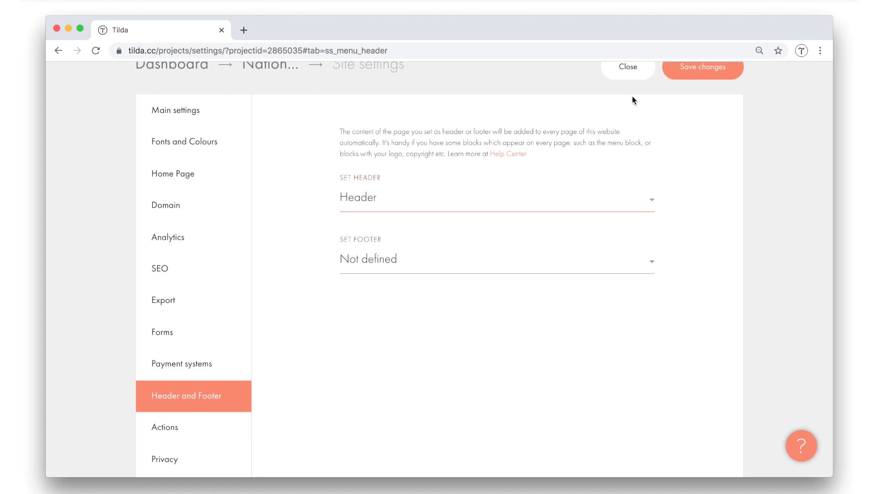
{"action": "left_click", "coordinate": [687, 69]}
{"action": "left_click", "coordinate": [620, 73]}
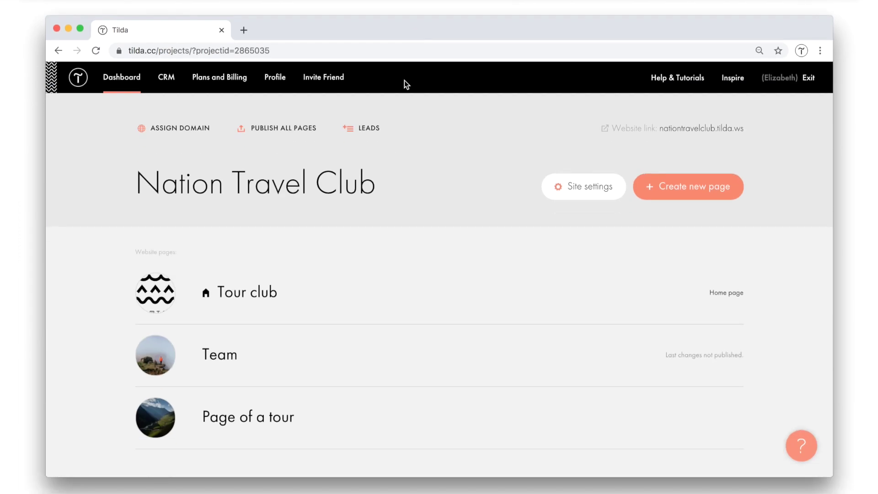
{"action": "scroll", "coordinate": [375, 238], "scroll_direction": "down", "scroll_amount": 3}
{"action": "scroll", "coordinate": [375, 243], "scroll_direction": "down", "scroll_amount": 2}
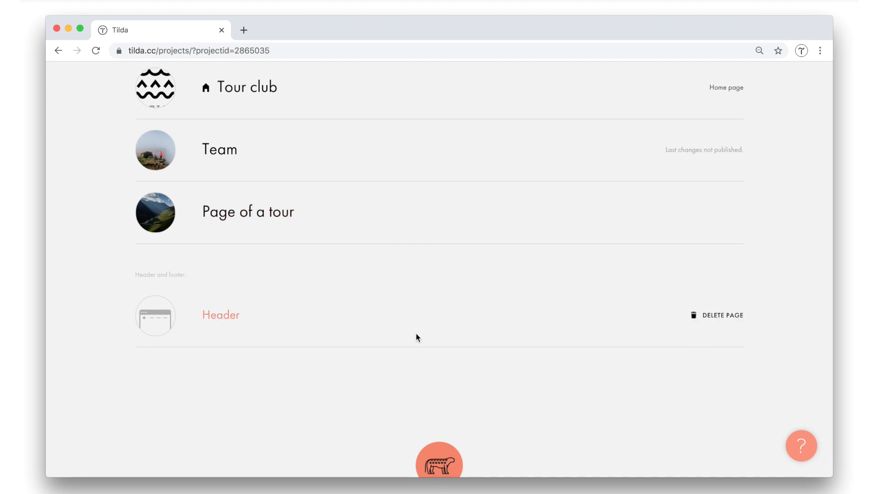
{"action": "scroll", "coordinate": [417, 334], "scroll_direction": "up", "scroll_amount": 2}
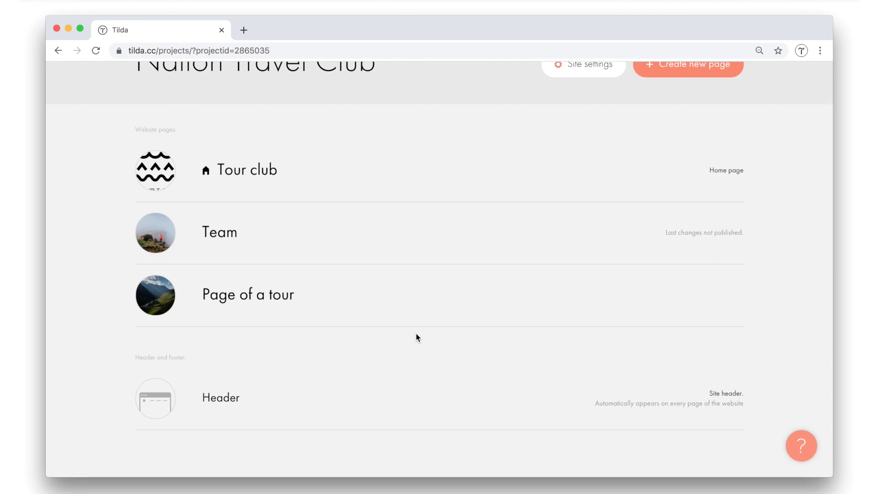
{"action": "scroll", "coordinate": [418, 337], "scroll_direction": "up", "scroll_amount": 3}
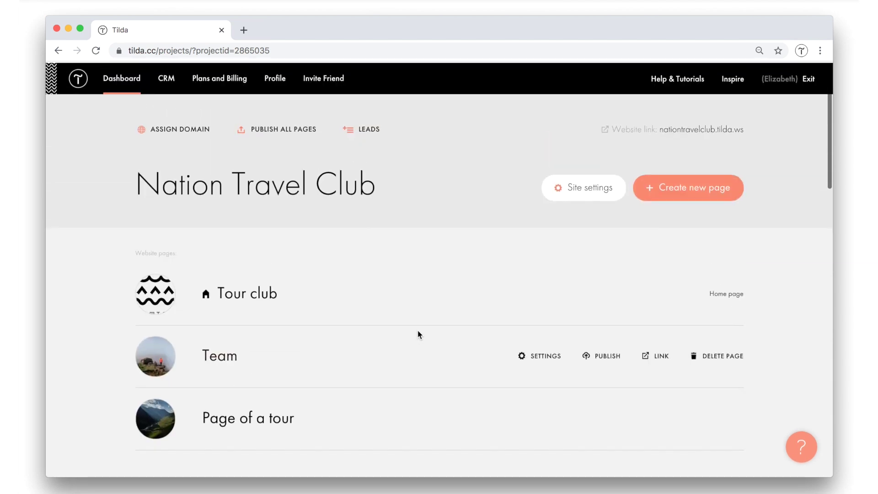
Create another blank page and add a default text block to it.
{"action": "left_click", "coordinate": [670, 195]}
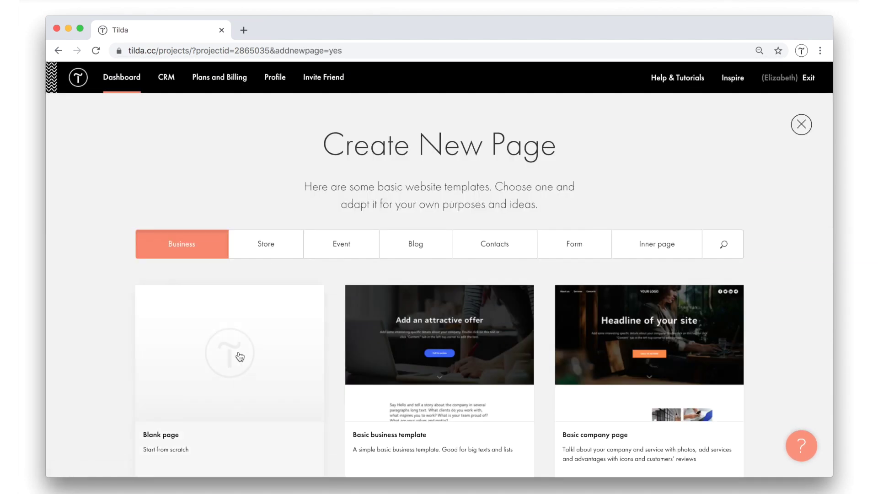
{"action": "left_click", "coordinate": [198, 355]}
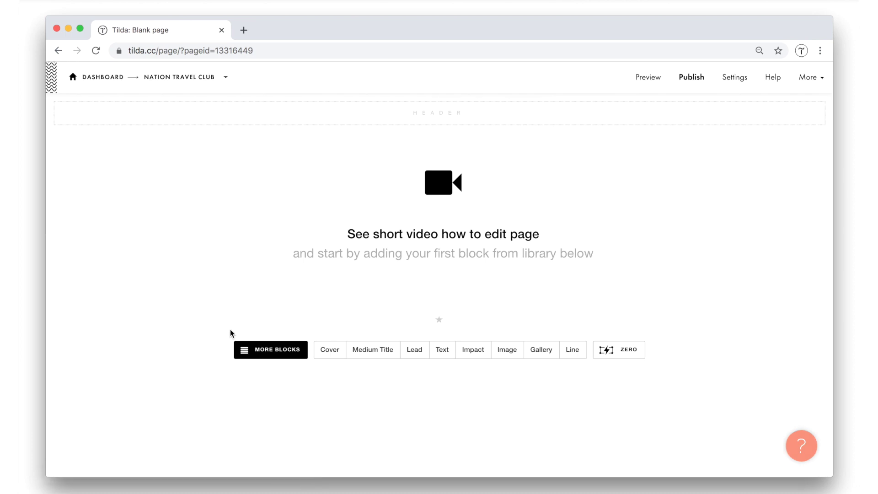
{"action": "left_click", "coordinate": [265, 349]}
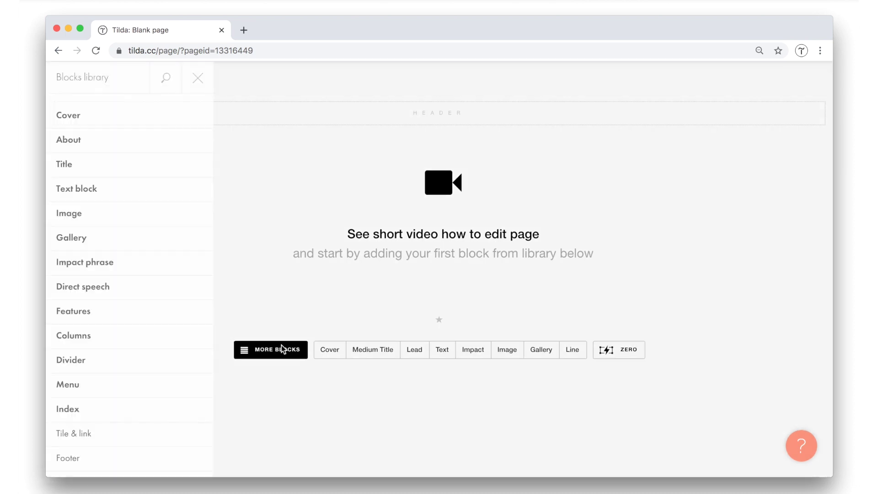
{"action": "left_click", "coordinate": [122, 190]}
{"action": "left_click", "coordinate": [257, 182]}
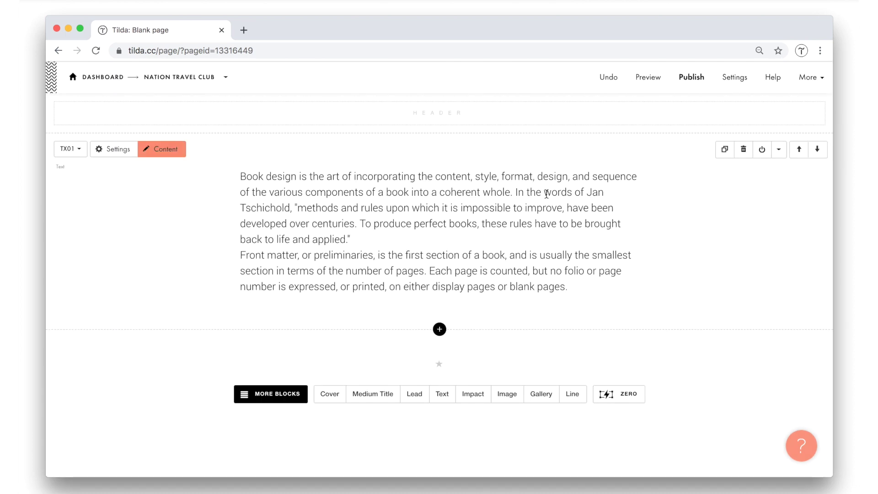
Copy the CONTACT US block from the Tour club page.
{"action": "left_click", "coordinate": [226, 77]}
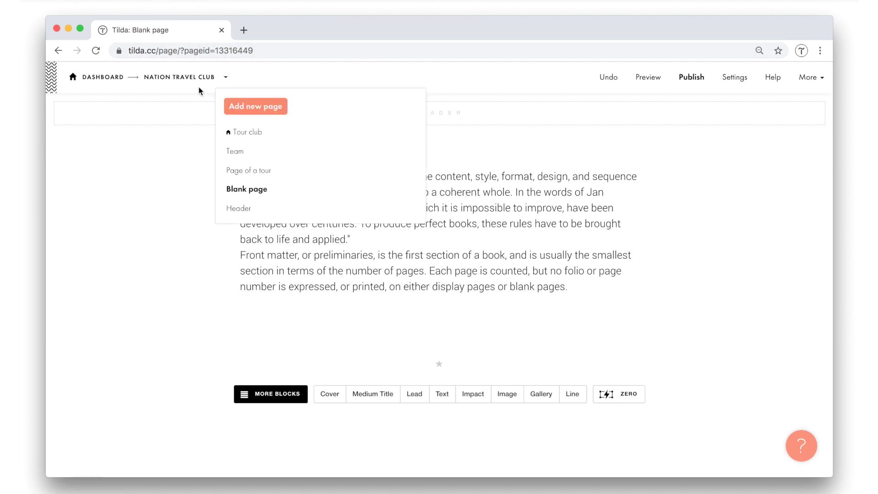
{"action": "left_click", "coordinate": [262, 136]}
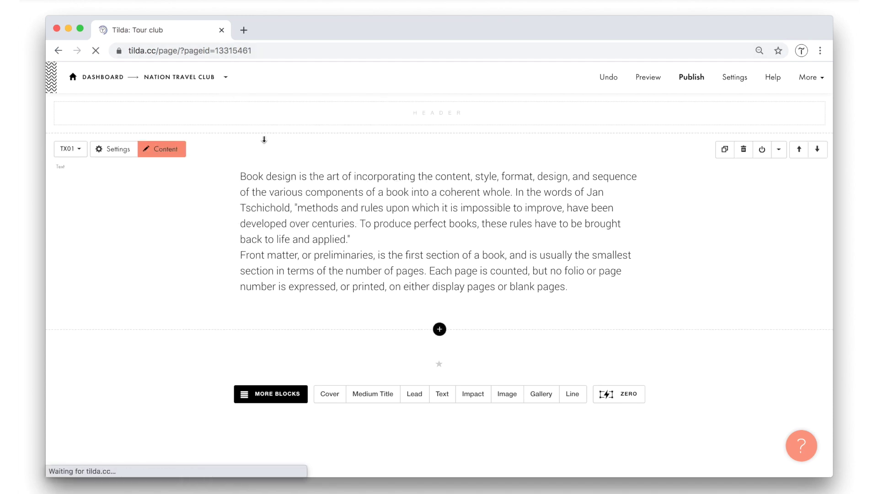
{"action": "scroll", "coordinate": [396, 213], "scroll_direction": "down", "scroll_amount": 20}
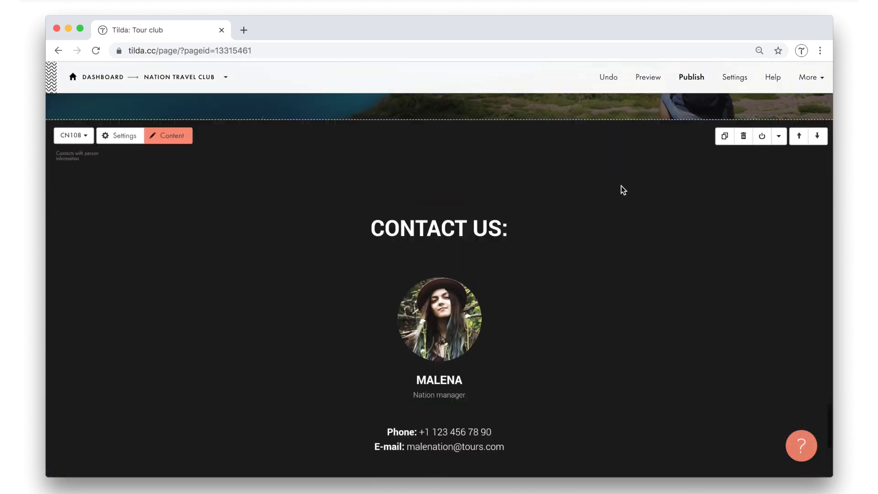
{"action": "scroll", "coordinate": [624, 190], "scroll_direction": "up", "scroll_amount": 1}
{"action": "left_click", "coordinate": [779, 192]}
{"action": "left_click", "coordinate": [732, 228]}
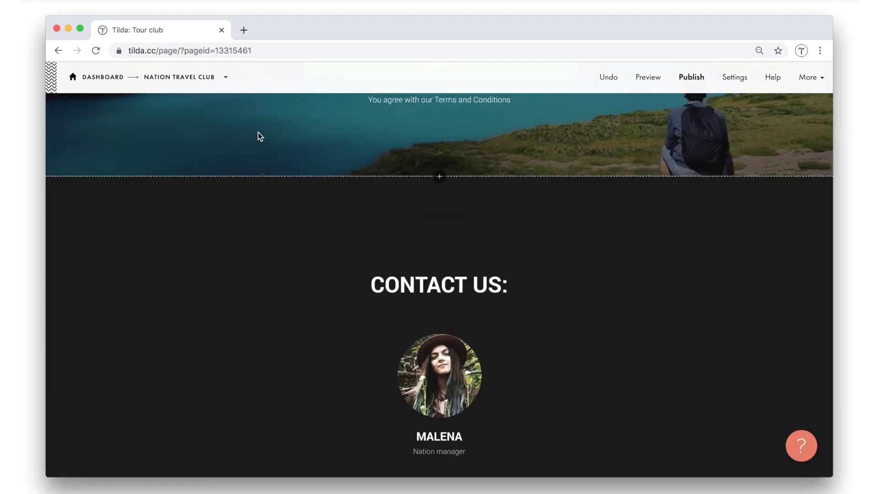
Paste the CONTACT US block onto the new page and delete the placeholder book-design text block.
{"action": "left_click", "coordinate": [226, 77]}
{"action": "left_click", "coordinate": [244, 194]}
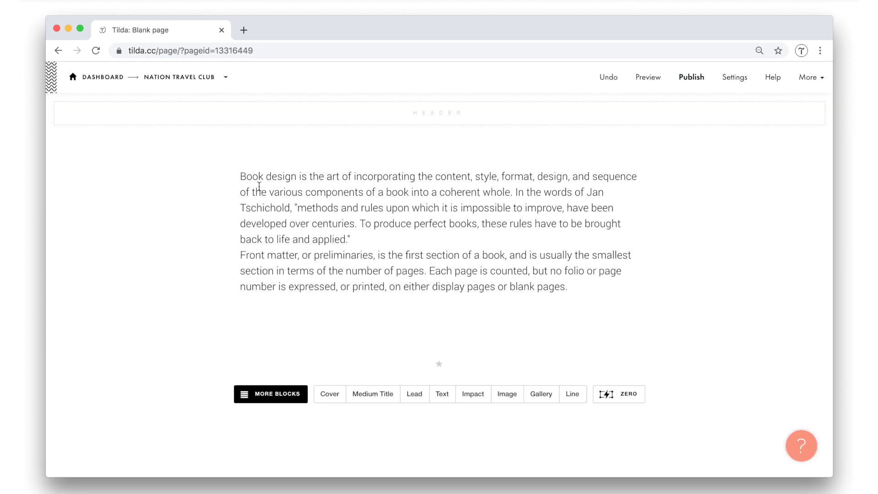
{"action": "left_click", "coordinate": [779, 149]}
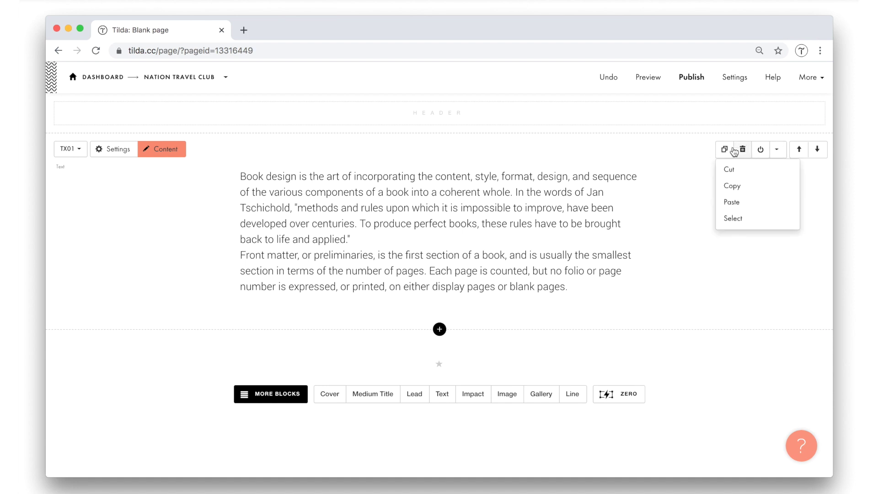
{"action": "left_click", "coordinate": [740, 198]}
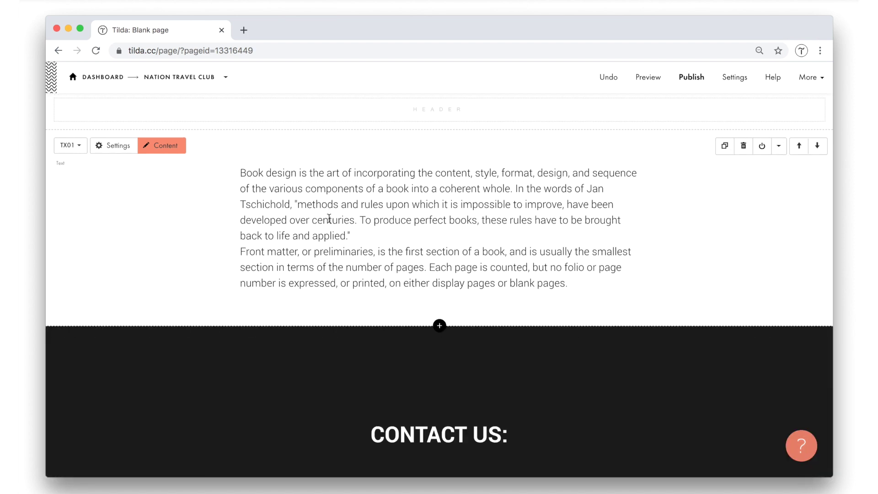
{"action": "scroll", "coordinate": [328, 221], "scroll_direction": "down", "scroll_amount": 2}
{"action": "scroll", "coordinate": [328, 221], "scroll_direction": "up", "scroll_amount": 2}
{"action": "left_click", "coordinate": [742, 153]}
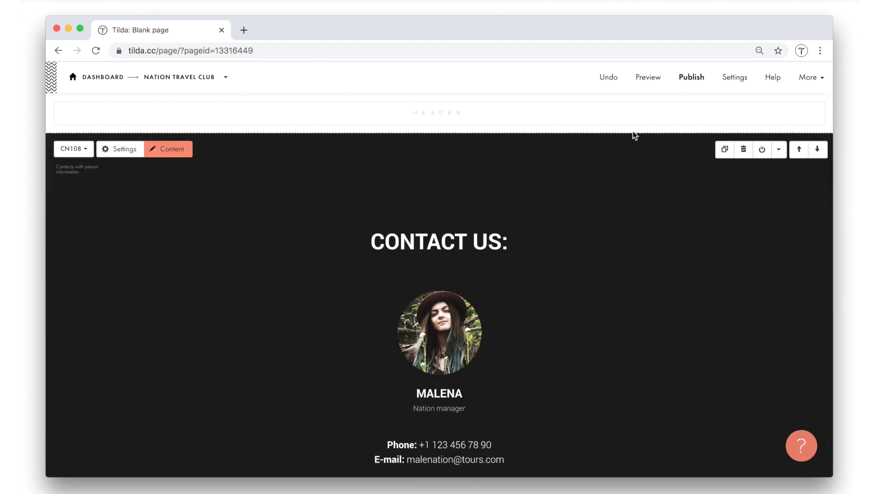
{"action": "scroll", "coordinate": [347, 284], "scroll_direction": "down", "scroll_amount": 3}
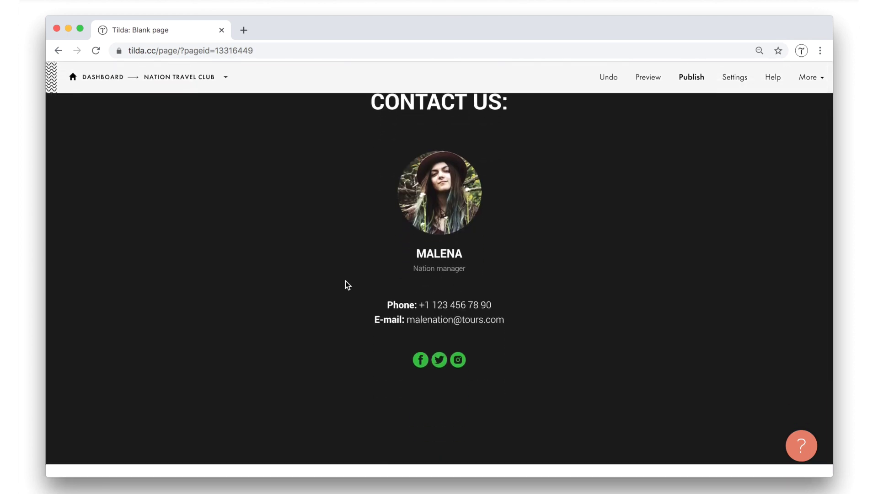
{"action": "scroll", "coordinate": [347, 285], "scroll_direction": "down", "scroll_amount": 3}
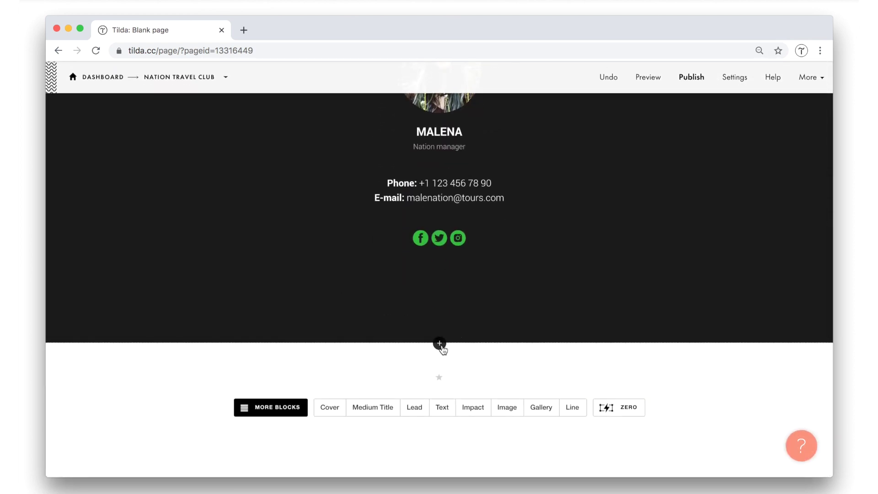
Insert the BF303 call-to-action block with background image from Form and button, below CONTACT US.
{"action": "left_click", "coordinate": [440, 344]}
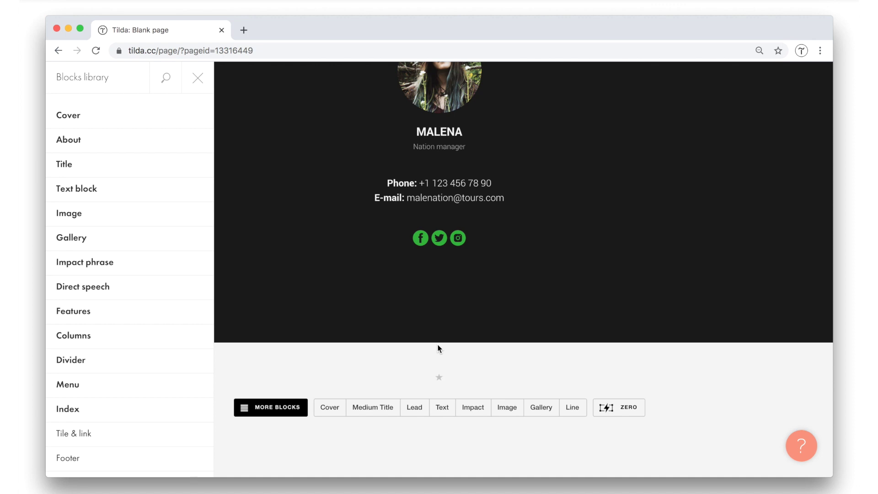
{"action": "scroll", "coordinate": [146, 238], "scroll_direction": "down", "scroll_amount": 10}
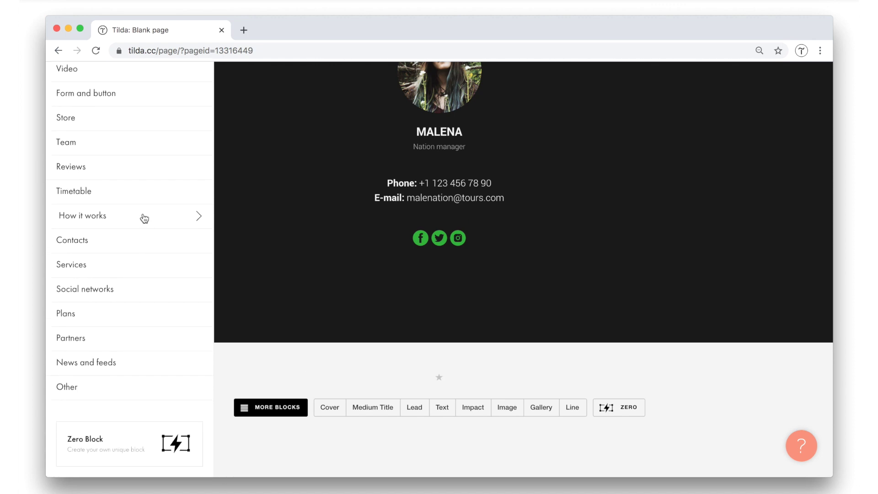
{"action": "left_click", "coordinate": [125, 94]}
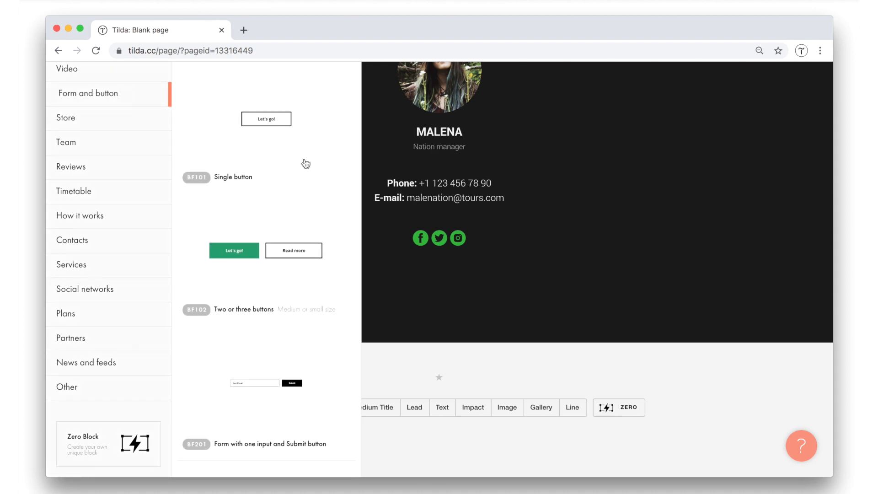
{"action": "scroll", "coordinate": [329, 188], "scroll_direction": "down", "scroll_amount": 10}
{"action": "scroll", "coordinate": [330, 188], "scroll_direction": "down", "scroll_amount": 15}
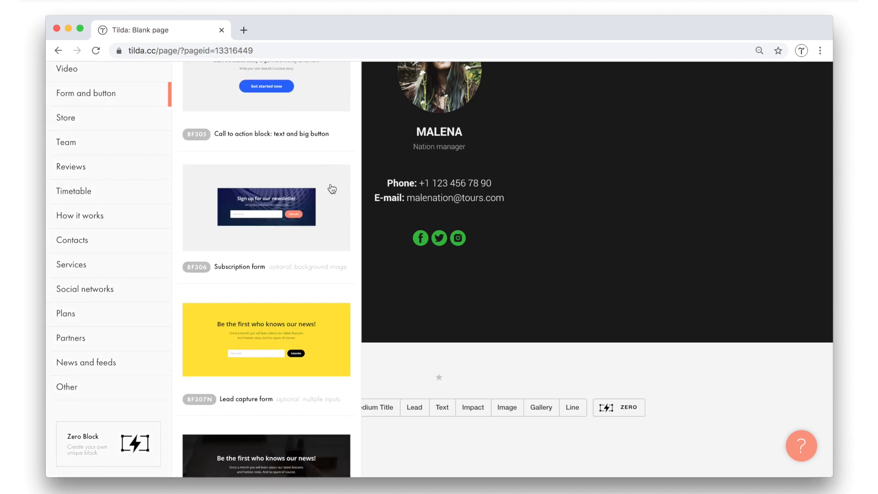
{"action": "scroll", "coordinate": [267, 306], "scroll_direction": "up", "scroll_amount": 10}
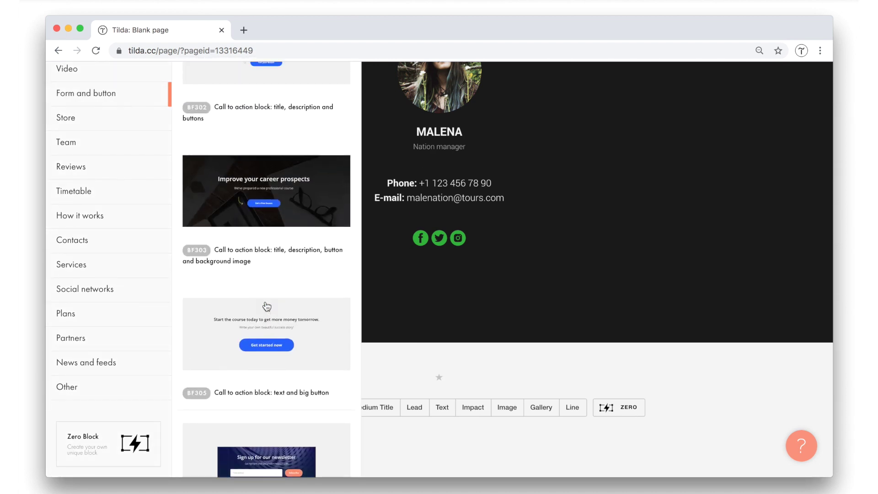
{"action": "left_click", "coordinate": [274, 270]}
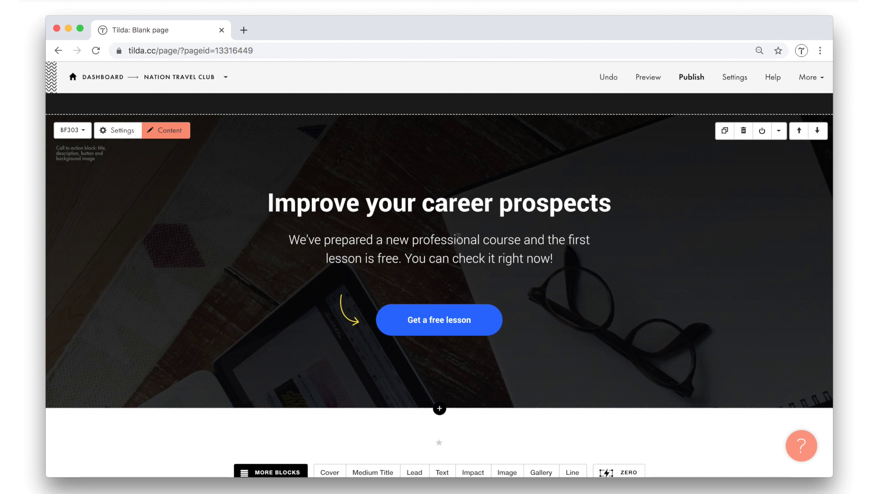
Replace the heading with 'Join us!' and the description with 'Leave your contacts and we'll get back to you in no time'.
{"action": "triple_click", "coordinate": [426, 231]}
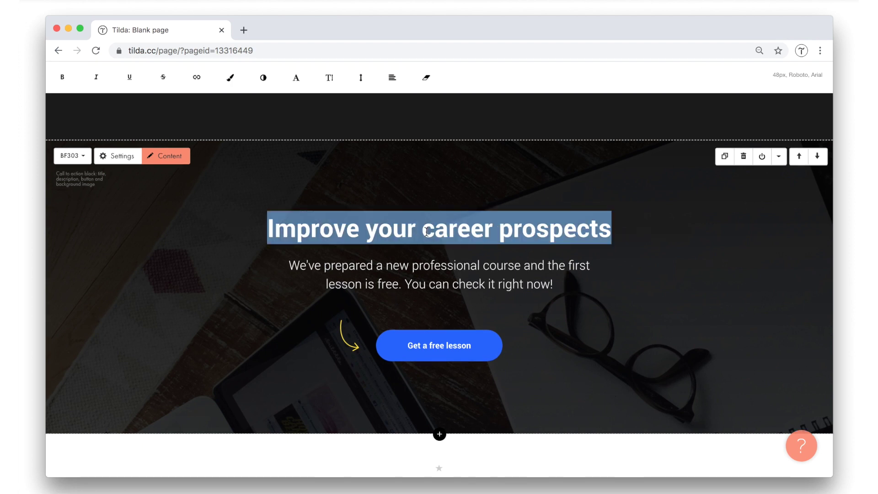
{"action": "type", "text": "Join us!"}
{"action": "triple_click", "coordinate": [421, 275]}
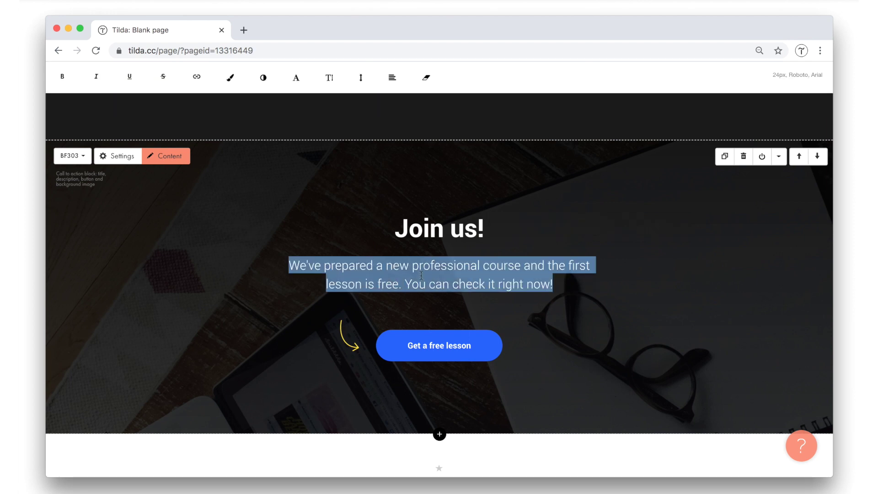
{"action": "type", "text": "Leave your contact"}
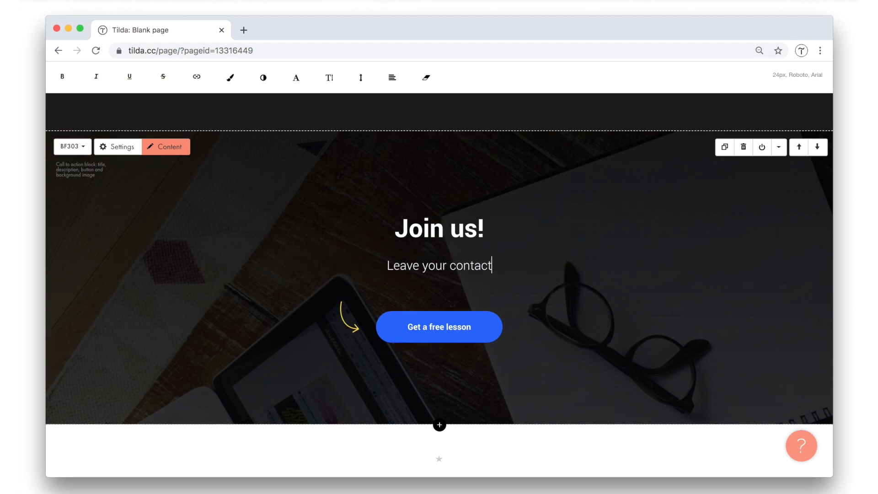
{"action": "type", "text": "s and we'll get bac"}
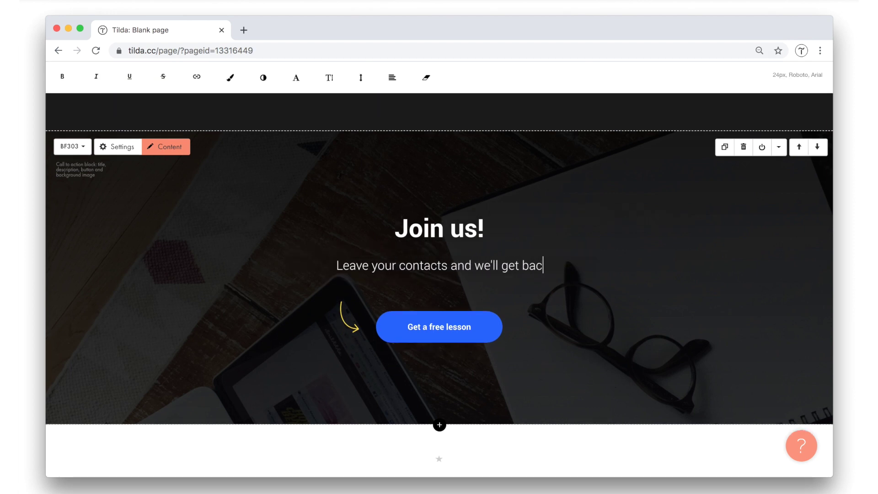
{"action": "type", "text": "k to you in no time"}
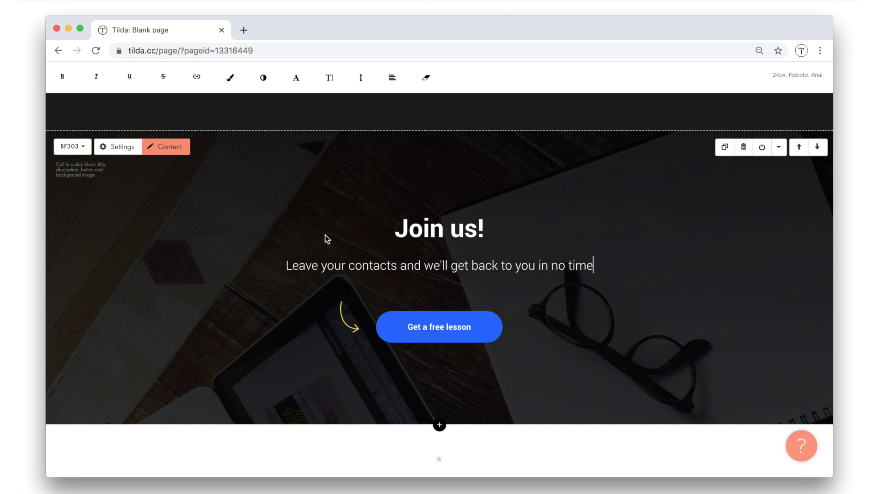
Set the overlay opacities to 50% and 40% and make the mountain-lake photo the block background.
{"action": "left_click", "coordinate": [118, 146]}
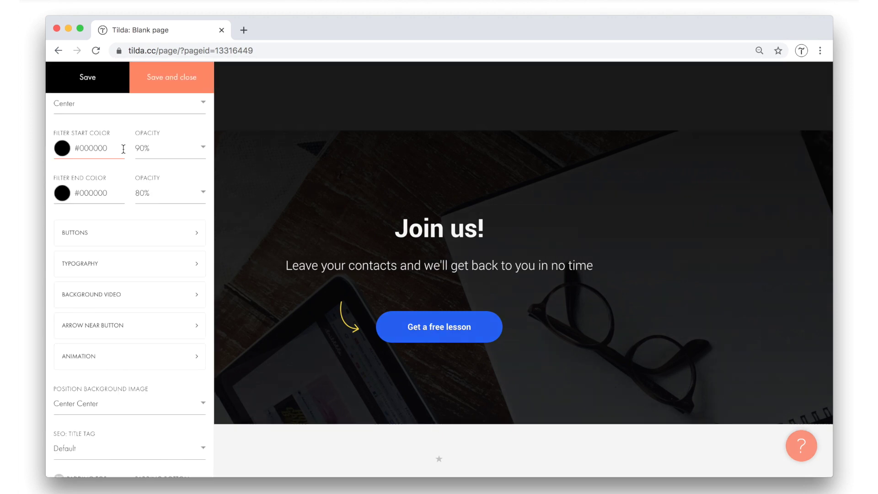
{"action": "left_click", "coordinate": [151, 148]}
{"action": "left_click", "coordinate": [157, 185]}
{"action": "left_click", "coordinate": [151, 193]}
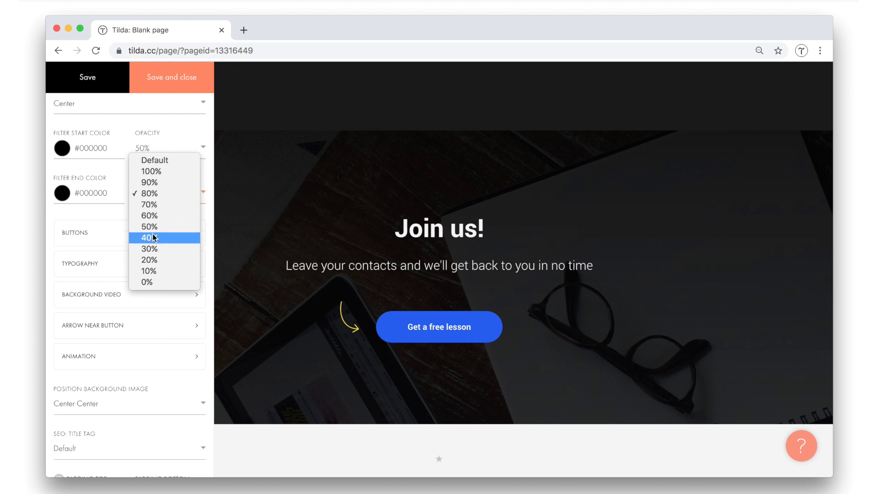
{"action": "left_click", "coordinate": [151, 238]}
{"action": "left_click", "coordinate": [120, 84]}
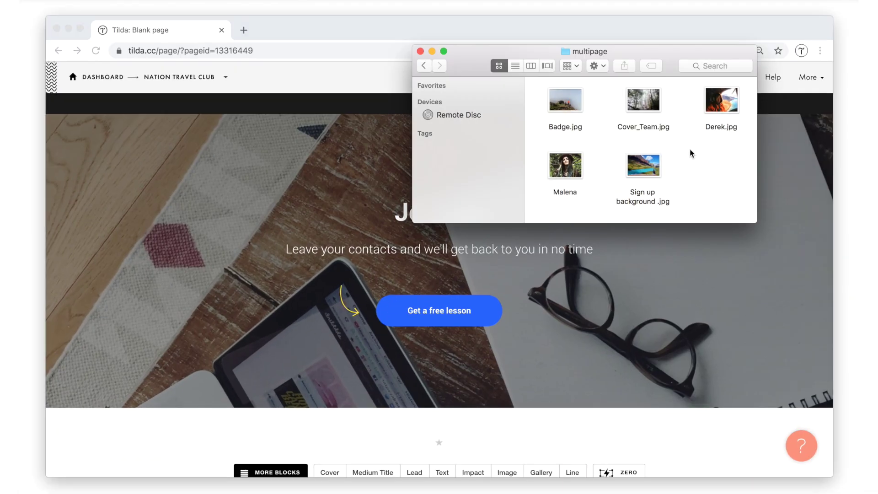
{"action": "left_click_drag", "start_coordinate": [639, 127], "coordinate": [331, 190]}
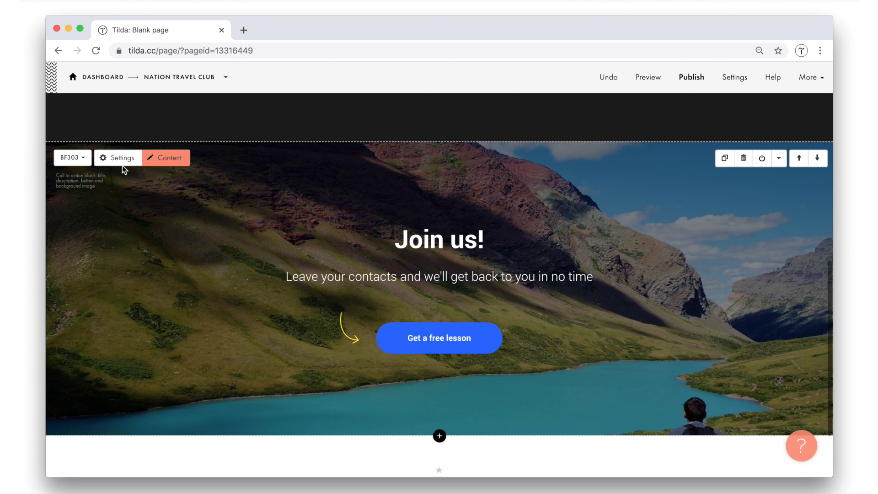
Remove the button arrow and style the button with #2abf31 green background and 0 border radius.
{"action": "left_click", "coordinate": [122, 163]}
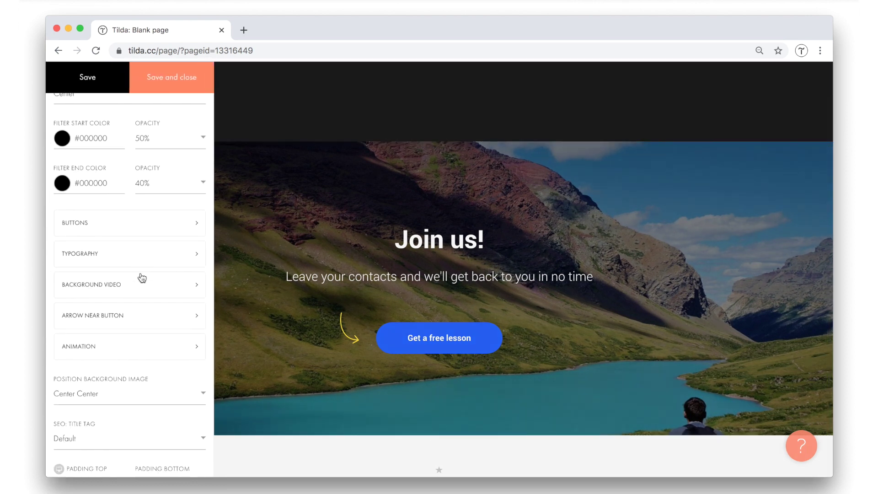
{"action": "left_click", "coordinate": [138, 315]}
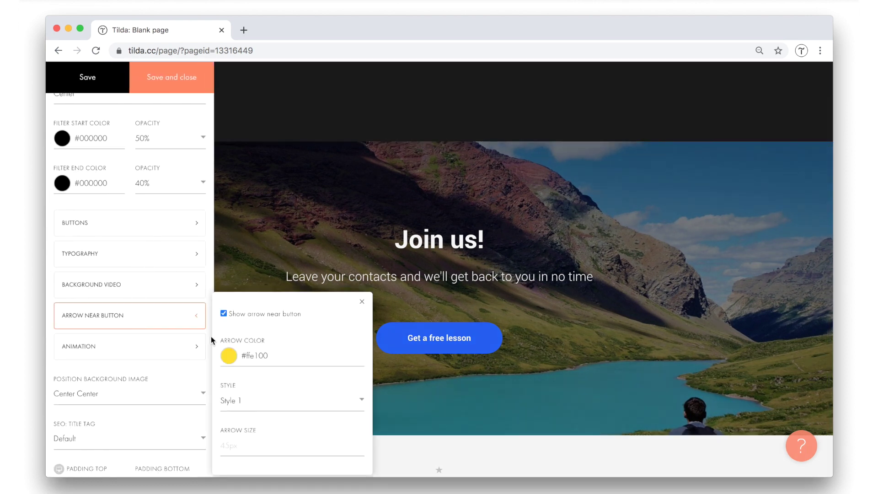
{"action": "left_click", "coordinate": [361, 304]}
{"action": "left_click", "coordinate": [129, 224]}
{"action": "left_click", "coordinate": [334, 164]}
{"action": "key", "text": "ctrl+v"}
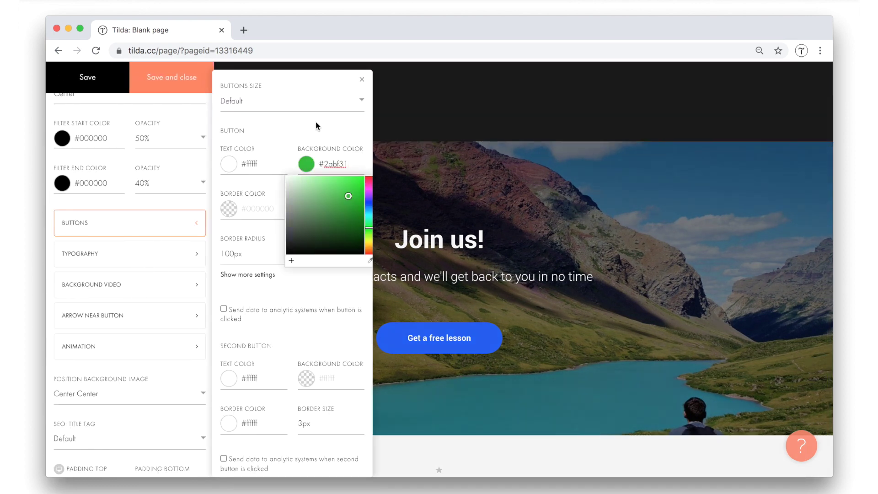
{"action": "left_click", "coordinate": [317, 126]}
{"action": "type", "text": "0"}
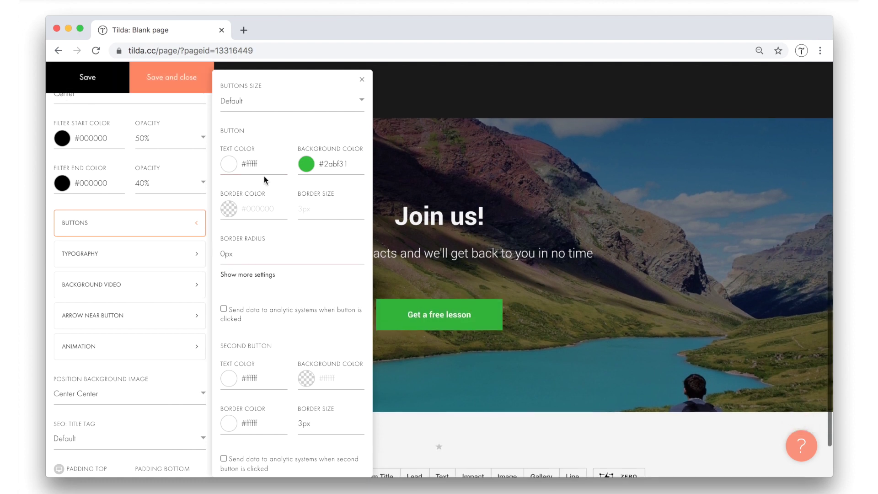
{"action": "left_click", "coordinate": [362, 79]}
{"action": "left_click", "coordinate": [157, 86]}
Rename the call-to-action button to 'Sign up' in the block content and save.
{"action": "left_click", "coordinate": [165, 135]}
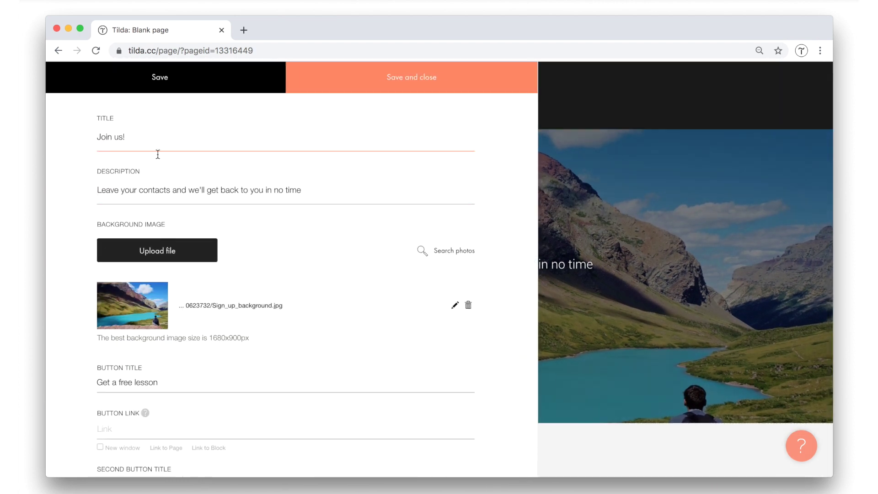
{"action": "scroll", "coordinate": [137, 335], "scroll_direction": "down", "scroll_amount": 2}
{"action": "left_click_drag", "start_coordinate": [109, 332], "coordinate": [173, 332]}
{"action": "type", "text": "Sign up"}
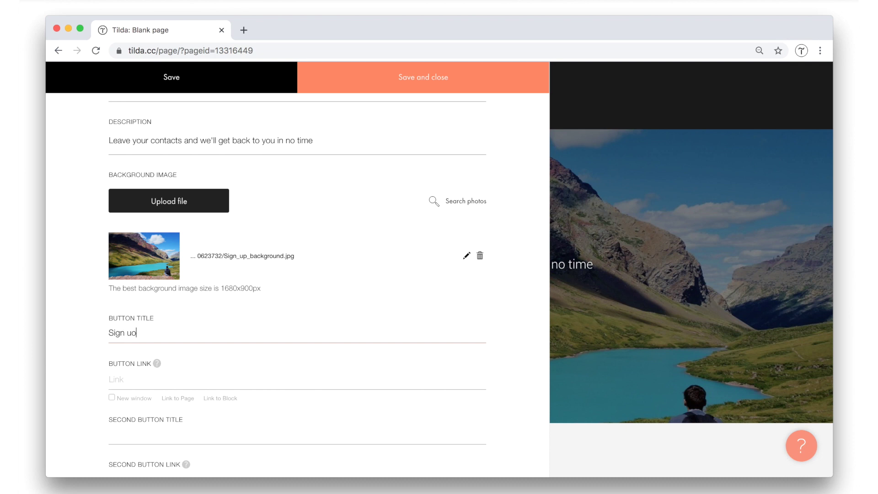
{"action": "left_click", "coordinate": [429, 78]}
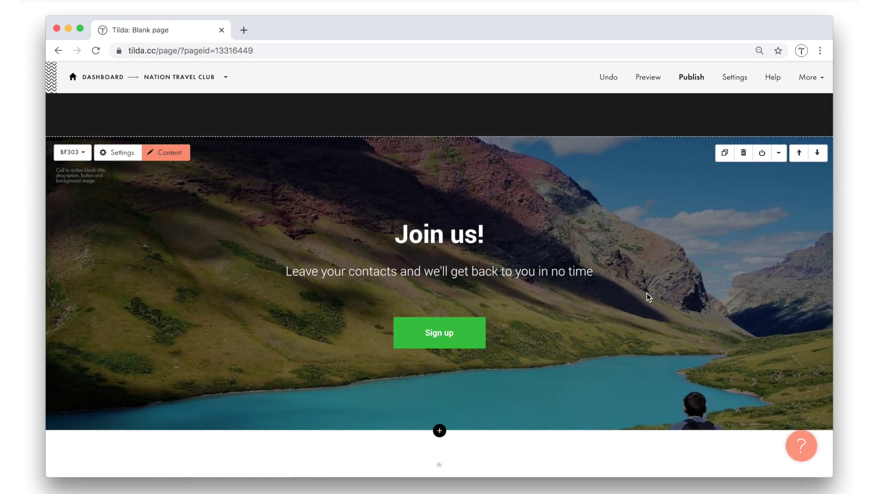
{"action": "scroll", "coordinate": [649, 297], "scroll_direction": "up", "scroll_amount": 1}
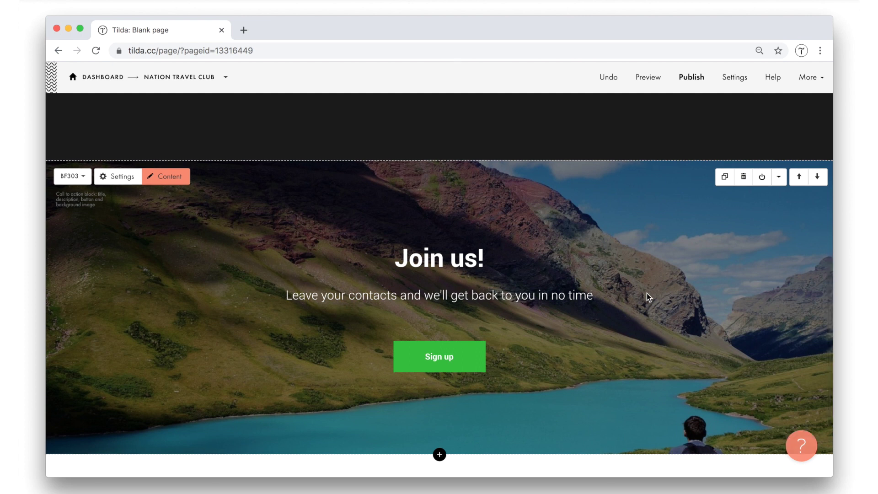
Shift the BF303 Join us! block up above the CN108 contact block, just under the header.
{"action": "left_click", "coordinate": [797, 177]}
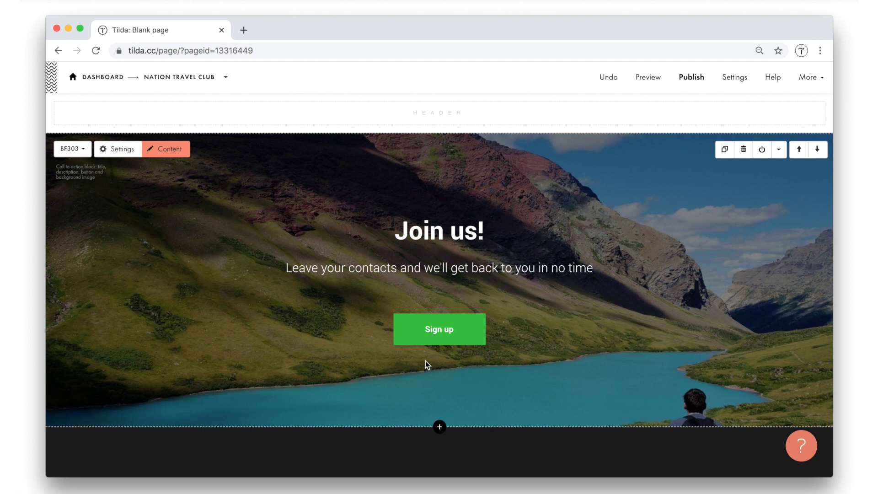
{"action": "scroll", "coordinate": [427, 365], "scroll_direction": "down", "scroll_amount": 8}
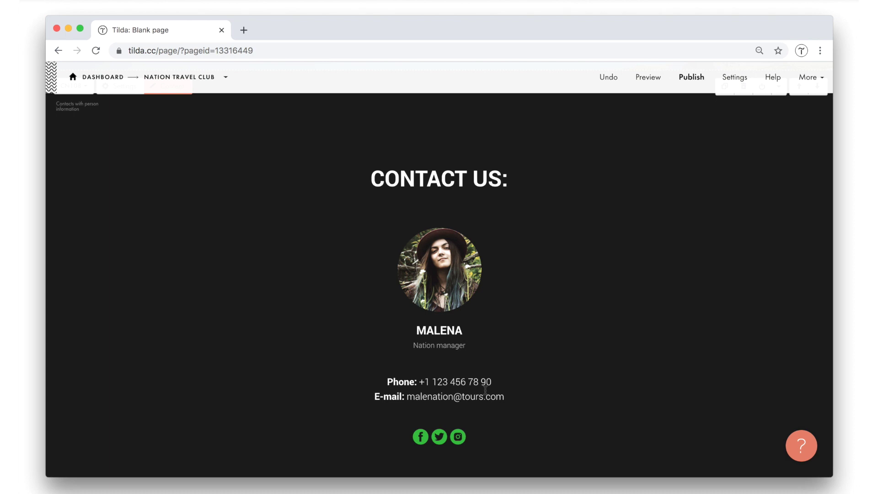
Rename the blank page to 'Footer' in its page settings and save.
{"action": "left_click", "coordinate": [182, 81]}
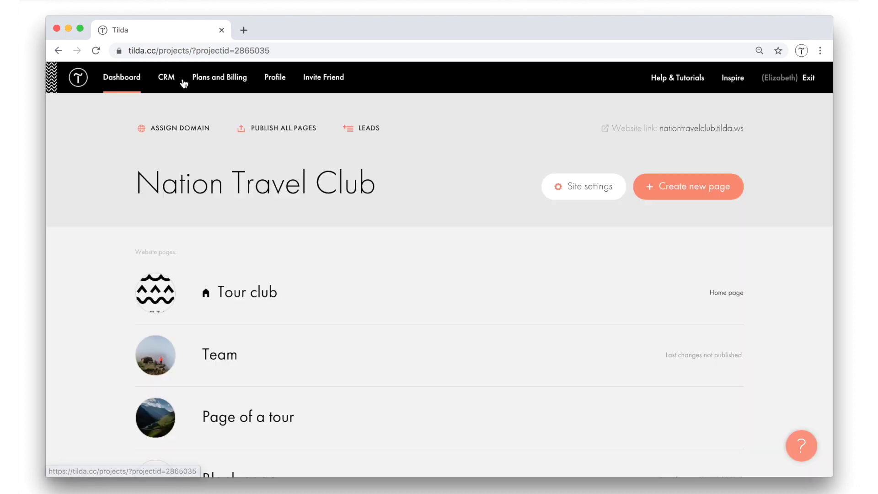
{"action": "scroll", "coordinate": [222, 364], "scroll_direction": "down", "scroll_amount": 4}
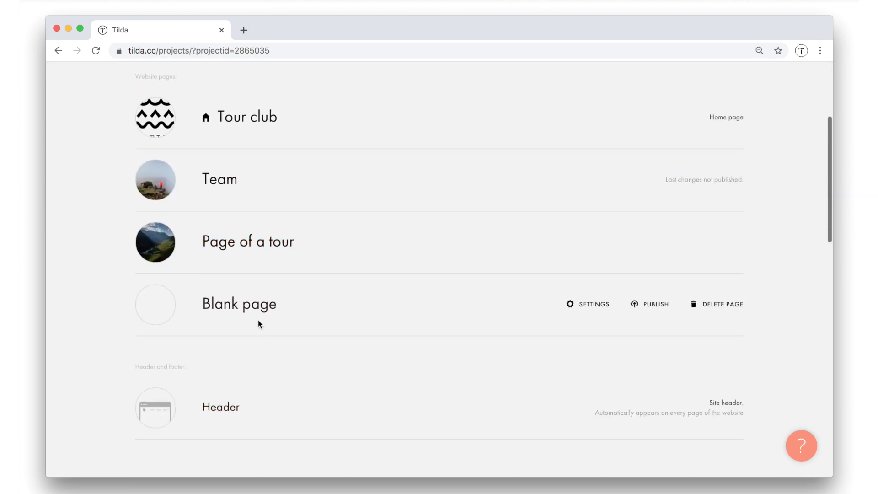
{"action": "left_click", "coordinate": [594, 304]}
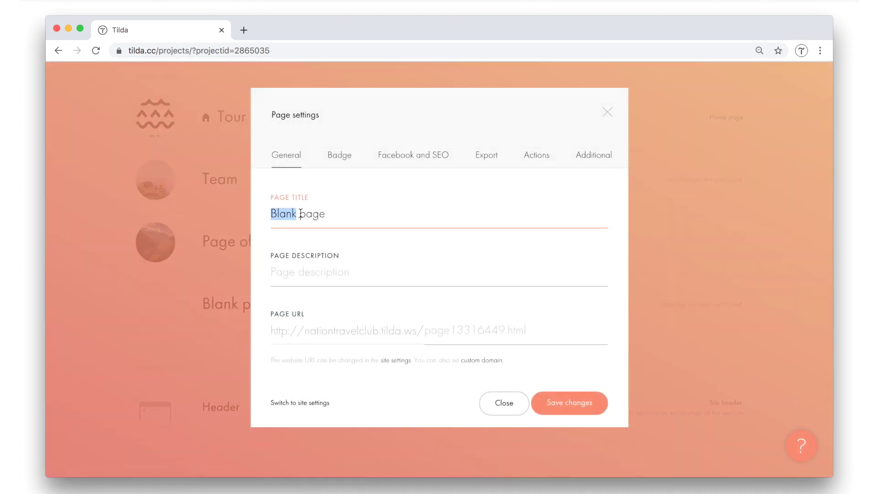
{"action": "type", "text": "Footer"}
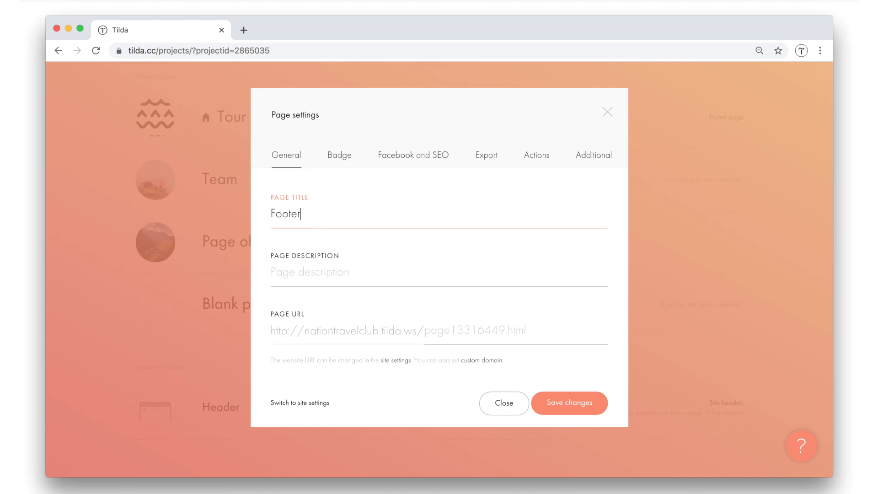
{"action": "left_click", "coordinate": [567, 403]}
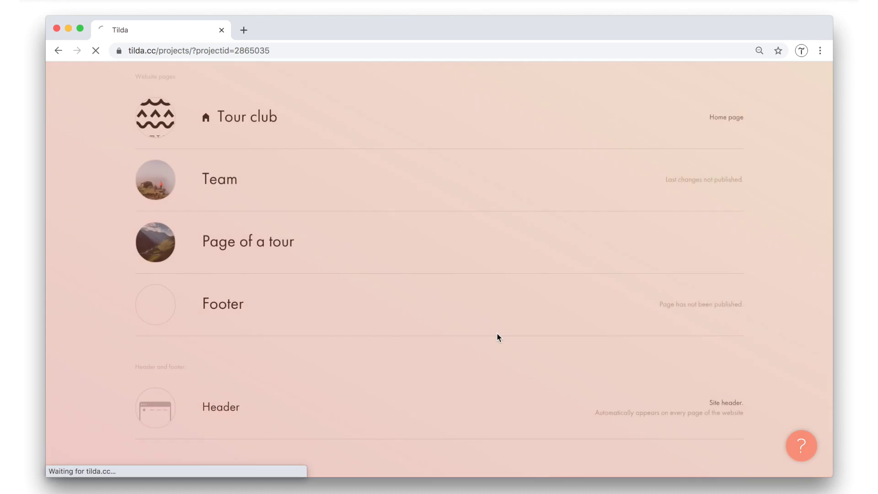
Choose the Footer page as the site footer under Site settings > Header and Footer.
{"action": "left_click", "coordinate": [606, 181]}
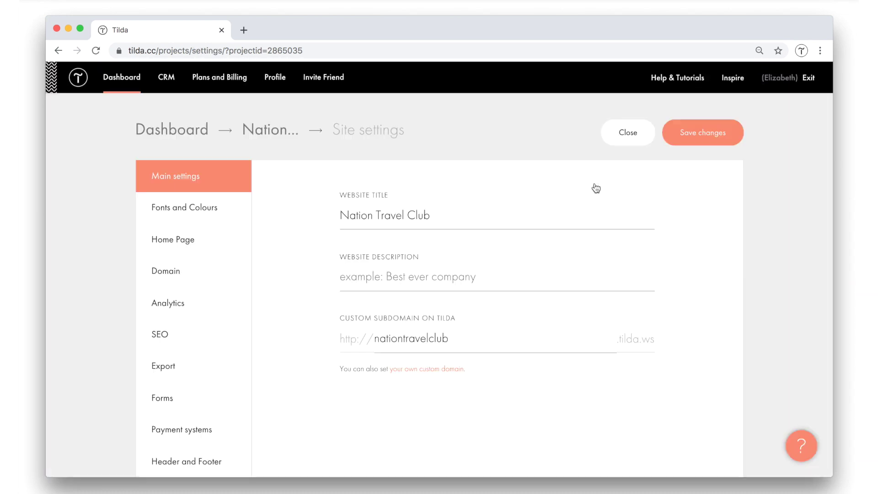
{"action": "scroll", "coordinate": [220, 315], "scroll_direction": "down", "scroll_amount": 5}
{"action": "left_click", "coordinate": [201, 269]}
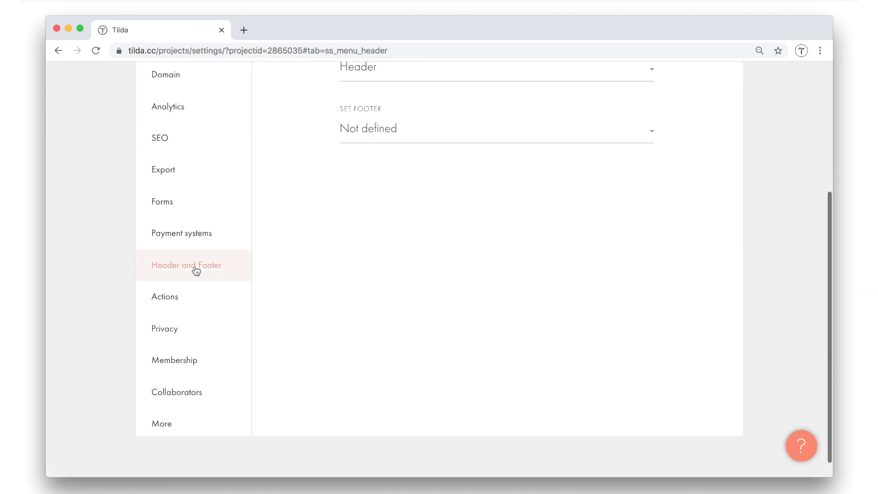
{"action": "scroll", "coordinate": [431, 243], "scroll_direction": "up", "scroll_amount": 5}
{"action": "left_click", "coordinate": [363, 324]}
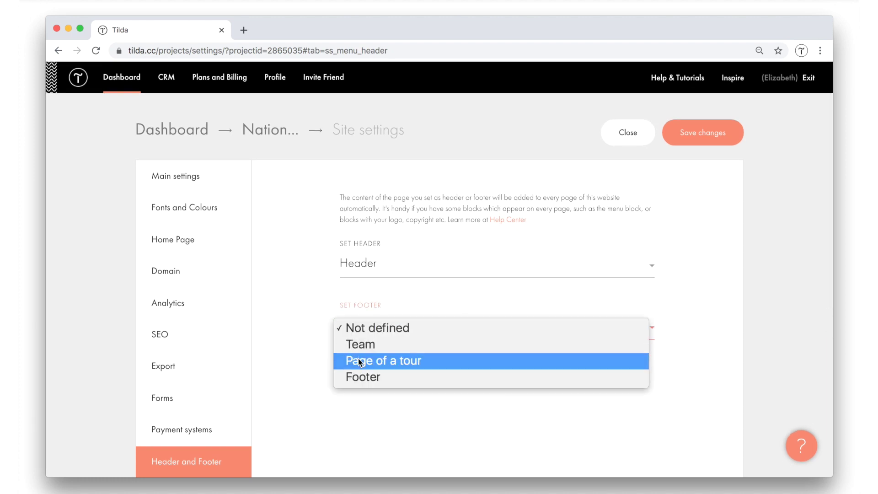
{"action": "left_click", "coordinate": [364, 377]}
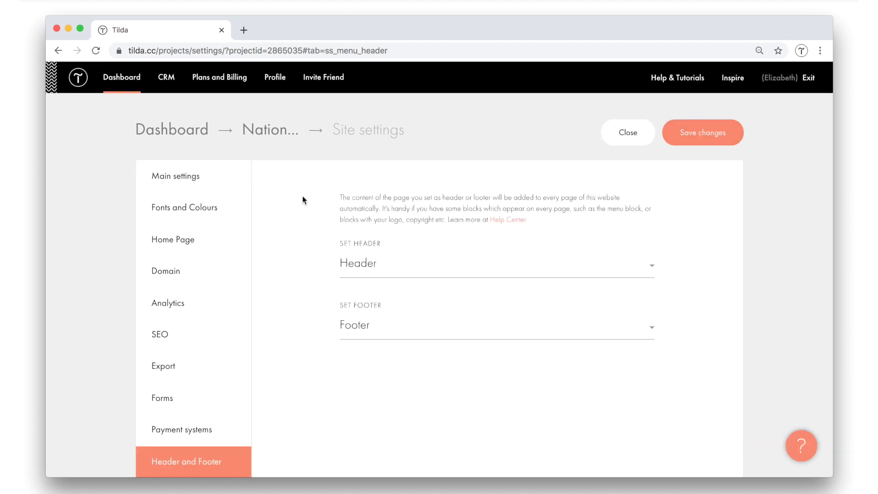
{"action": "left_click", "coordinate": [637, 131]}
Open the Team page from the project's page list for editing.
{"action": "scroll", "coordinate": [352, 270], "scroll_direction": "down", "scroll_amount": 5}
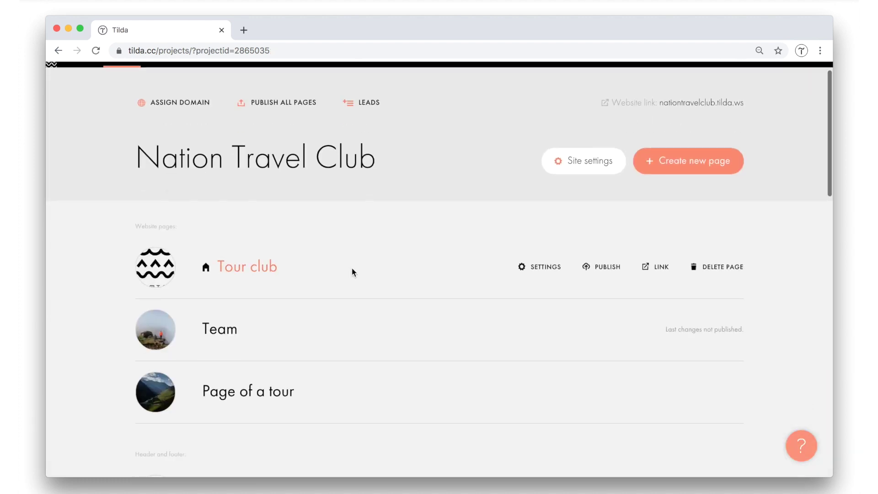
{"action": "scroll", "coordinate": [353, 268], "scroll_direction": "up", "scroll_amount": 5}
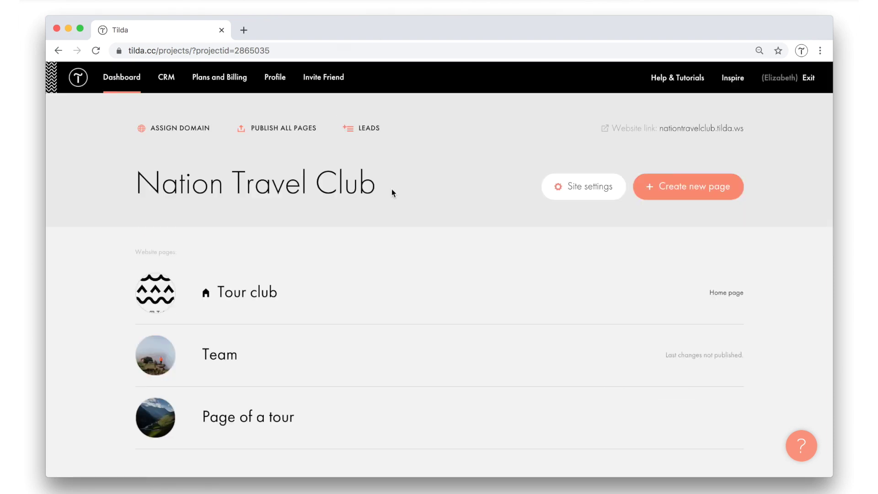
{"action": "scroll", "coordinate": [454, 204], "scroll_direction": "down", "scroll_amount": 8}
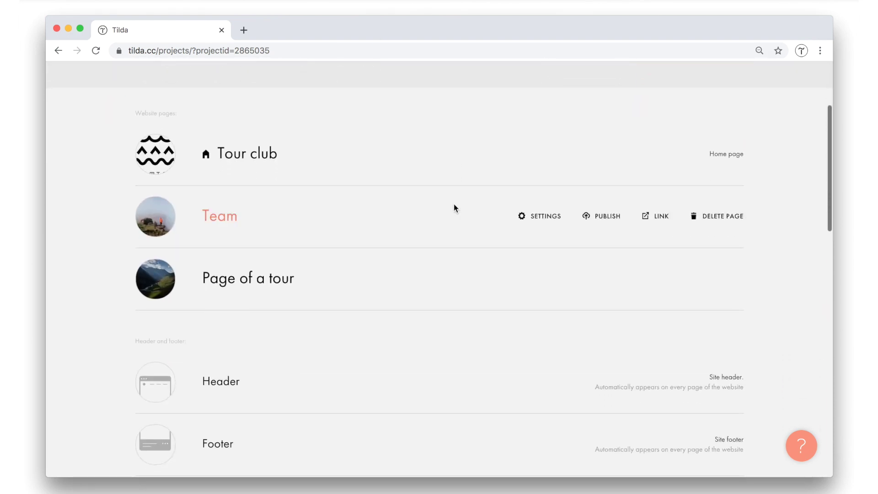
{"action": "scroll", "coordinate": [454, 204], "scroll_direction": "up", "scroll_amount": 10}
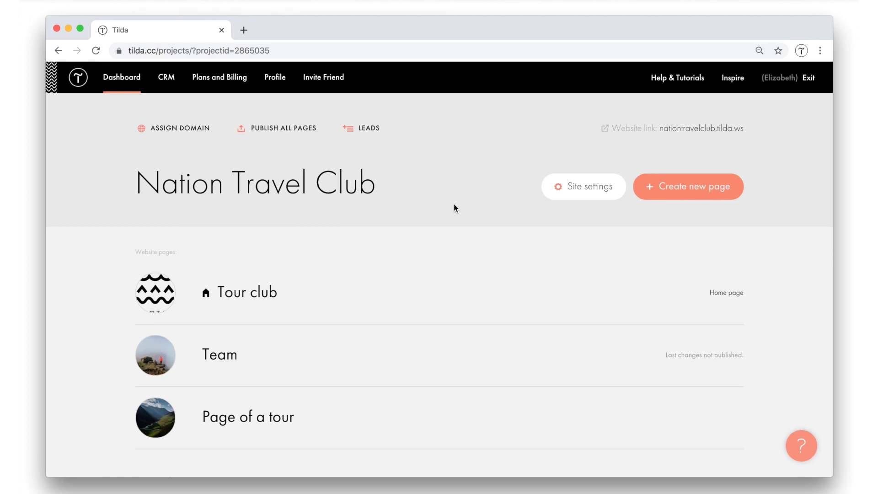
{"action": "left_click", "coordinate": [225, 359]}
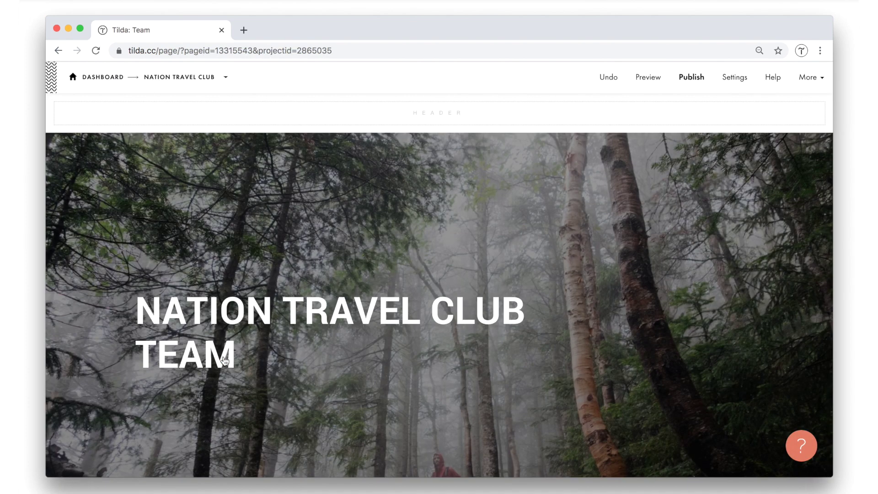
Preview the Team page in a new tab, checking the Join us/Contact us footer at the bottom.
{"action": "mouse_move", "coordinate": [282, 290]}
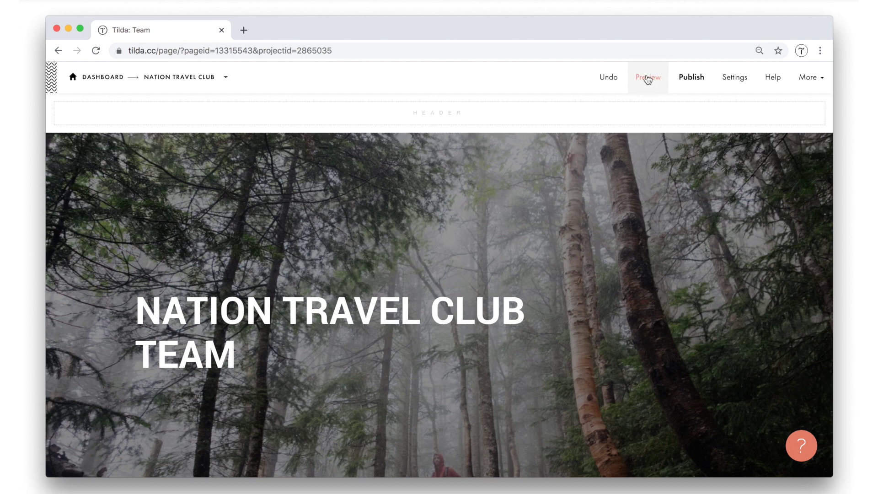
{"action": "right_click", "coordinate": [648, 77]}
{"action": "left_click", "coordinate": [651, 82]}
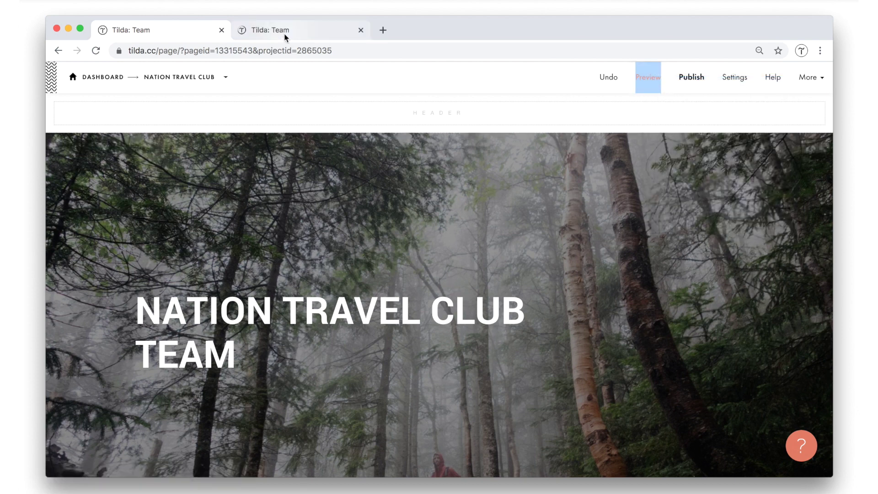
{"action": "left_click", "coordinate": [321, 32]}
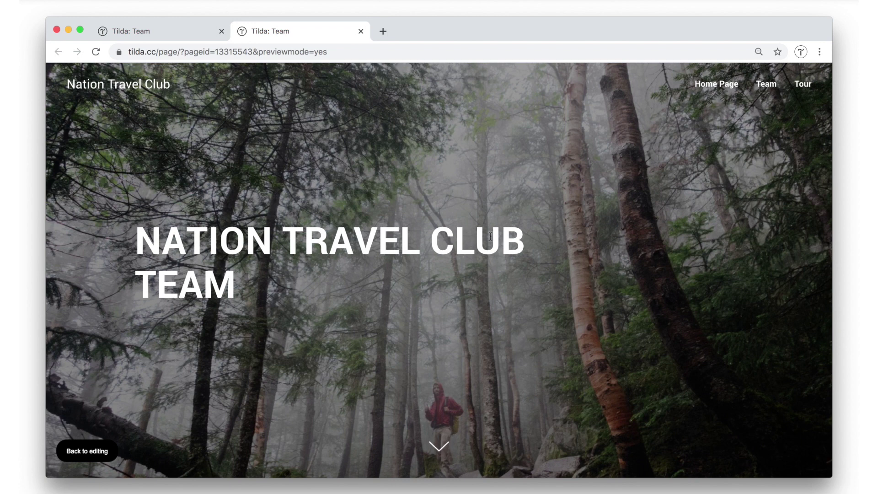
{"action": "scroll", "coordinate": [490, 236], "scroll_direction": "down", "scroll_amount": 20}
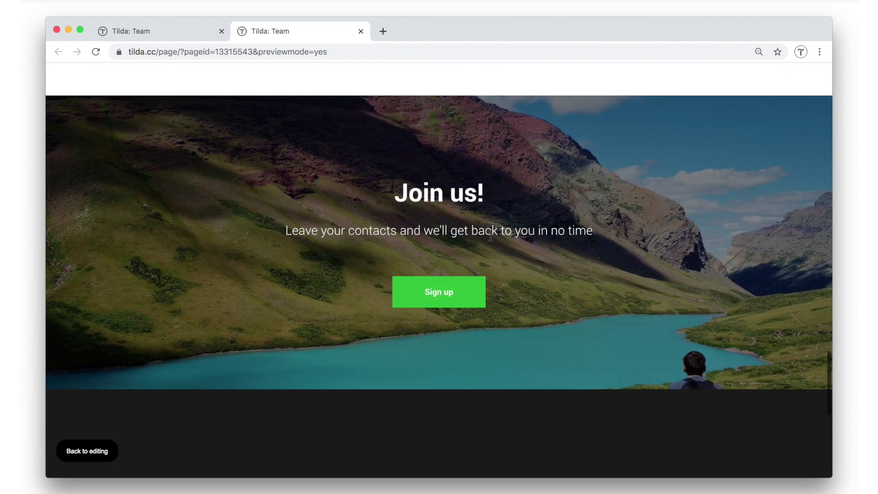
{"action": "scroll", "coordinate": [490, 237], "scroll_direction": "up", "scroll_amount": 2}
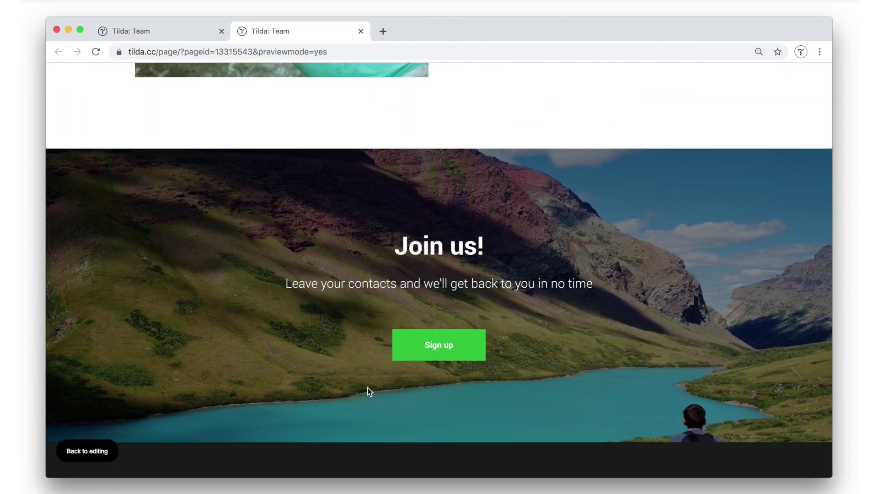
{"action": "scroll", "coordinate": [356, 414], "scroll_direction": "down", "scroll_amount": 10}
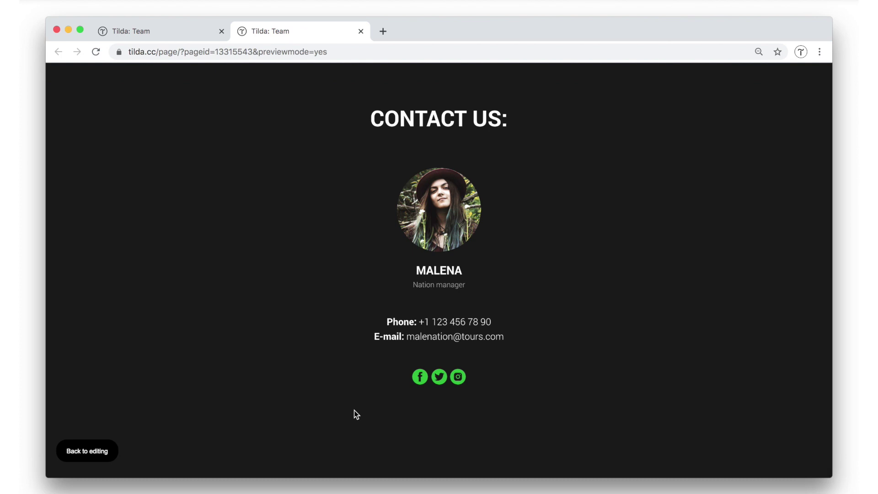
{"action": "scroll", "coordinate": [354, 410], "scroll_direction": "up", "scroll_amount": 15}
{"action": "scroll", "coordinate": [354, 411], "scroll_direction": "up", "scroll_amount": 10}
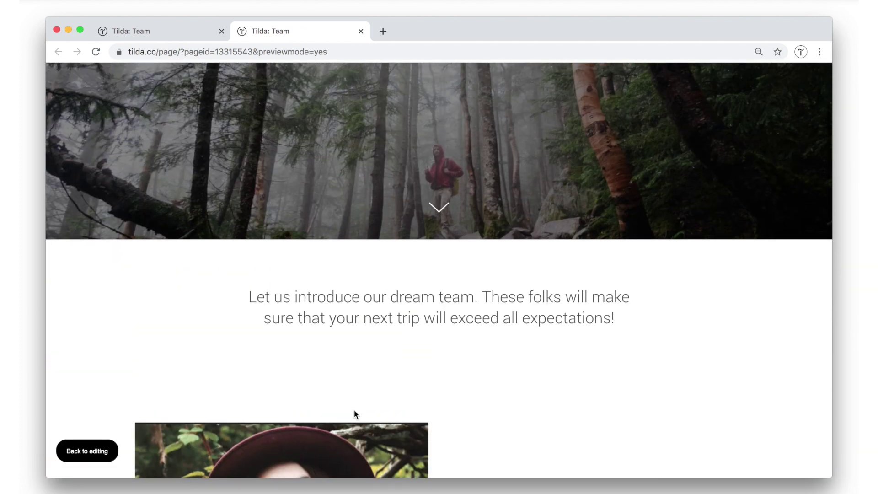
Leave the Team preview and switch the editor to the Page of a tour.
{"action": "scroll", "coordinate": [351, 420], "scroll_direction": "up", "scroll_amount": 4}
{"action": "left_click", "coordinate": [361, 31]}
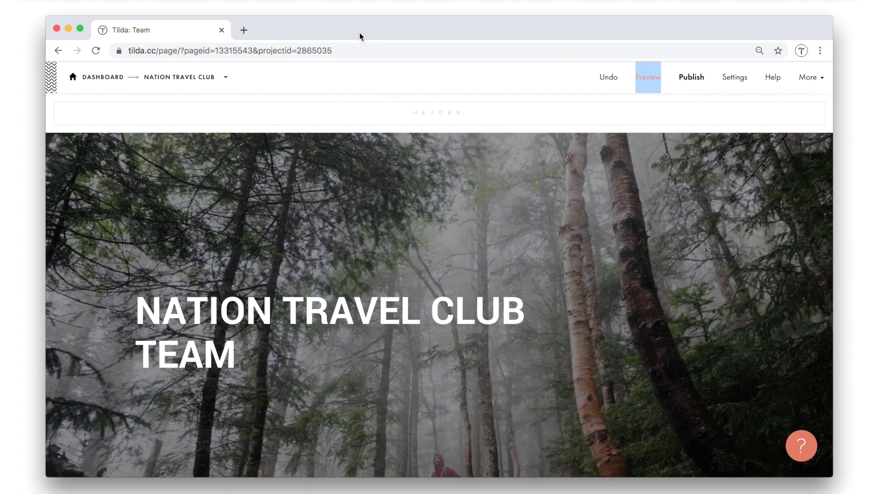
{"action": "left_click", "coordinate": [227, 78]}
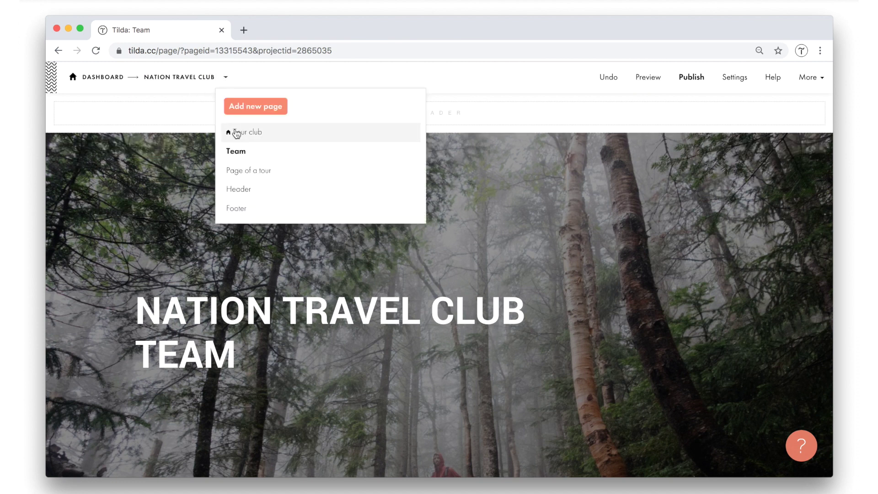
{"action": "left_click", "coordinate": [246, 179]}
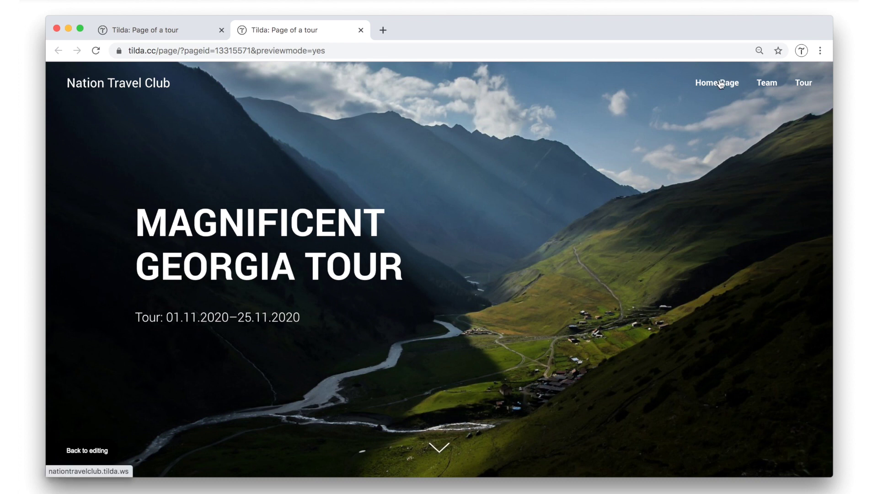
Scroll through the Page of a tour to confirm the Join us/Contact us footer appears.
{"action": "scroll", "coordinate": [532, 143], "scroll_direction": "down", "scroll_amount": 20}
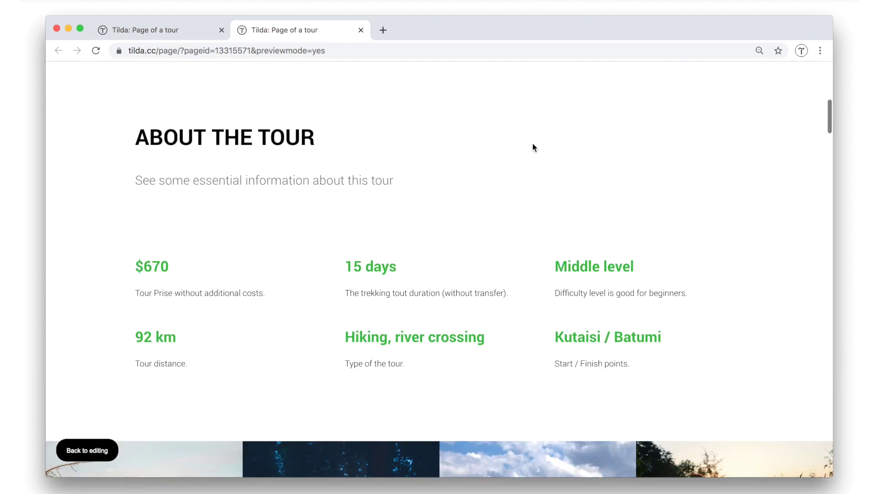
{"action": "scroll", "coordinate": [532, 143], "scroll_direction": "down", "scroll_amount": 15}
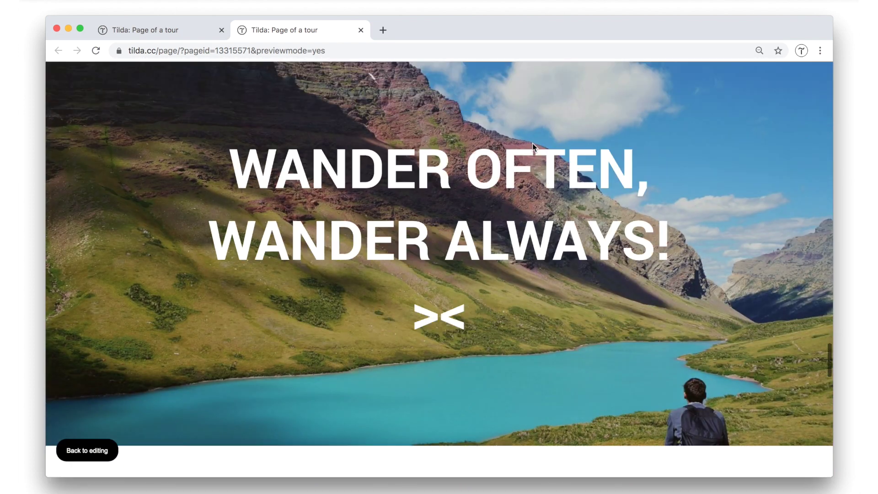
{"action": "scroll", "coordinate": [532, 144], "scroll_direction": "down", "scroll_amount": 10}
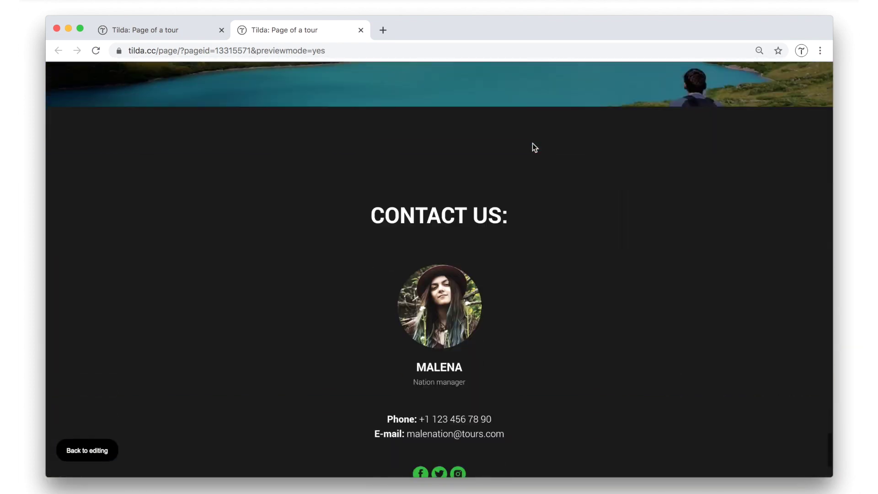
{"action": "scroll", "coordinate": [373, 174], "scroll_direction": "up", "scroll_amount": 10}
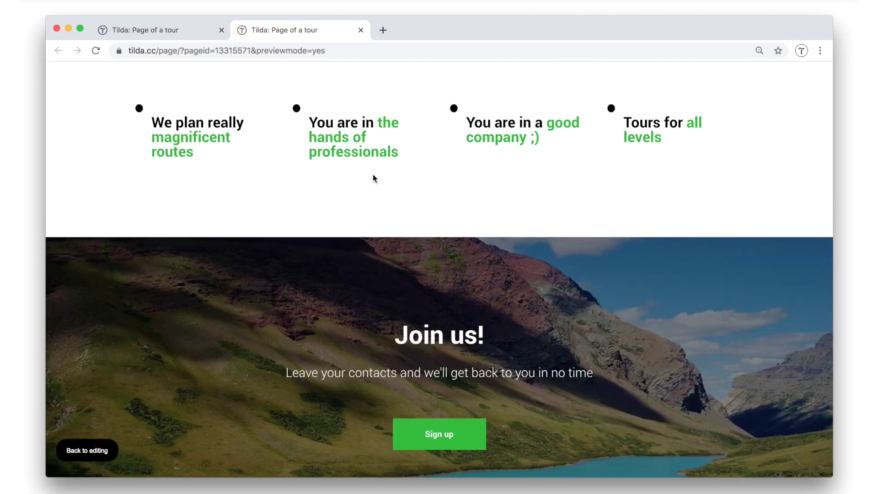
{"action": "scroll", "coordinate": [339, 237], "scroll_direction": "up", "scroll_amount": 10}
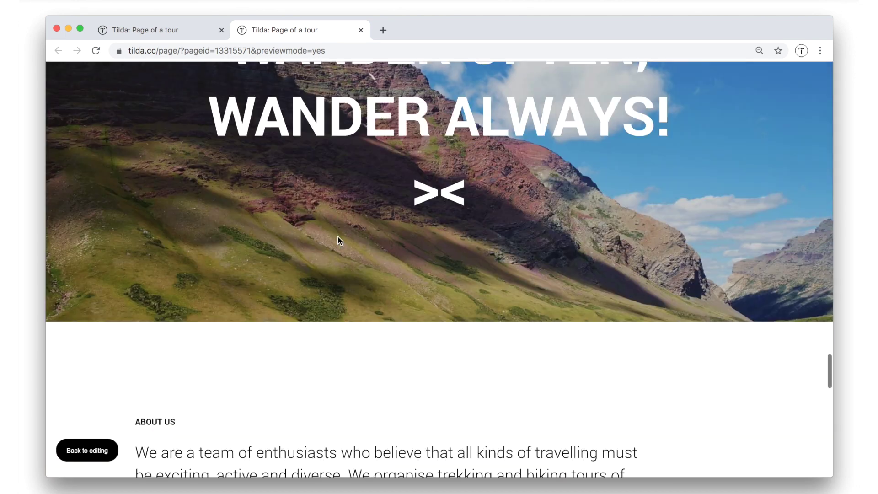
{"action": "scroll", "coordinate": [338, 237], "scroll_direction": "up", "scroll_amount": 15}
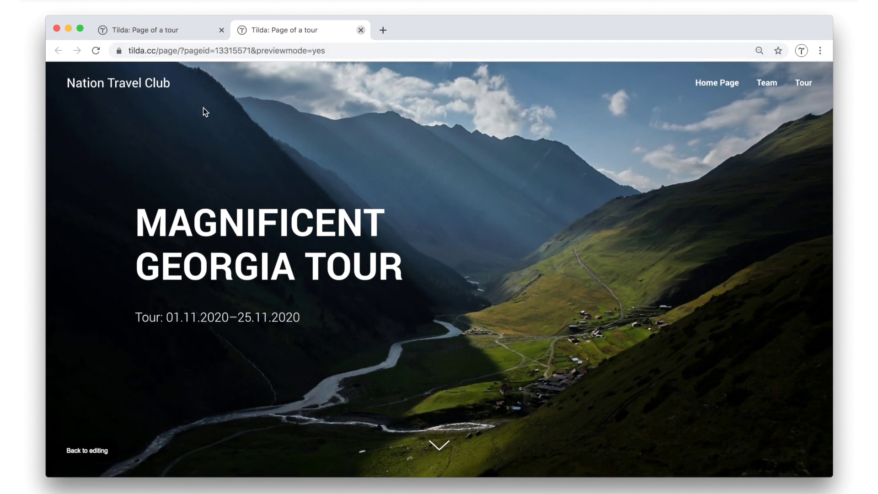
Close the tour page preview and switch the editor to the Tour club home page.
{"action": "key", "text": "super+w"}
{"action": "left_click", "coordinate": [225, 77]}
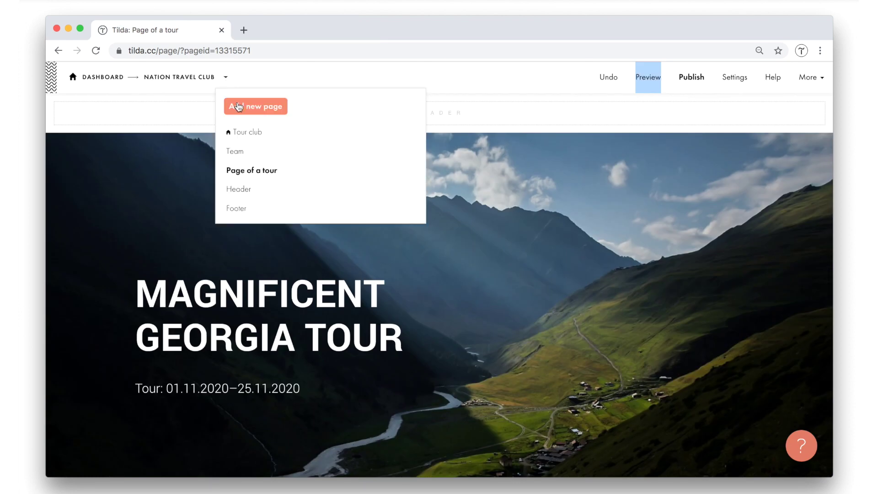
{"action": "left_click", "coordinate": [245, 131]}
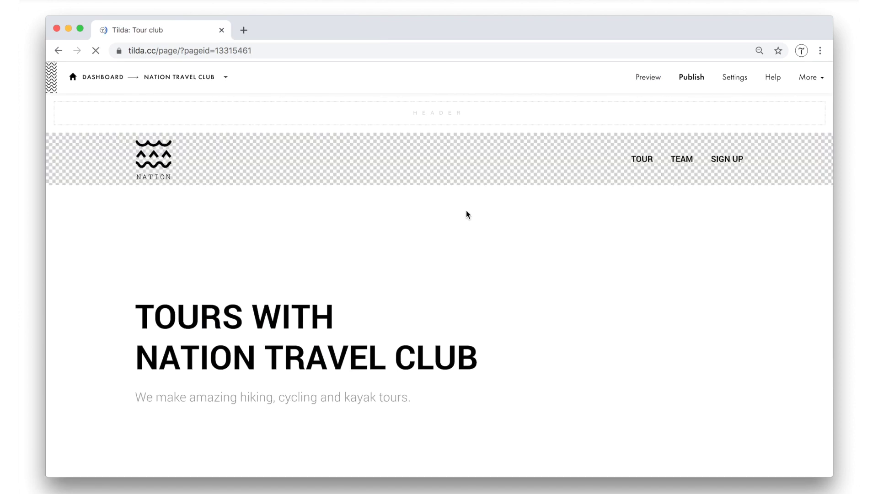
Preview Tour club in a new tab and scroll down to its Join us/Contact Us footer.
{"action": "right_click", "coordinate": [645, 81]}
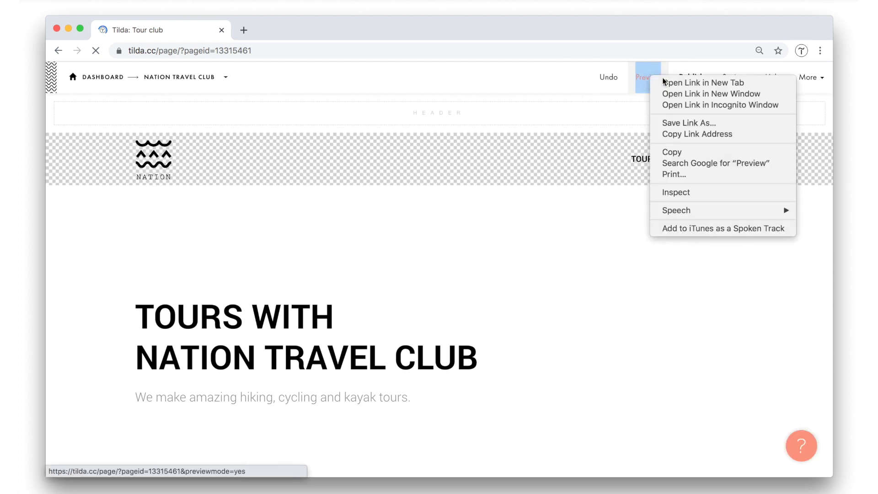
{"action": "left_click", "coordinate": [664, 82]}
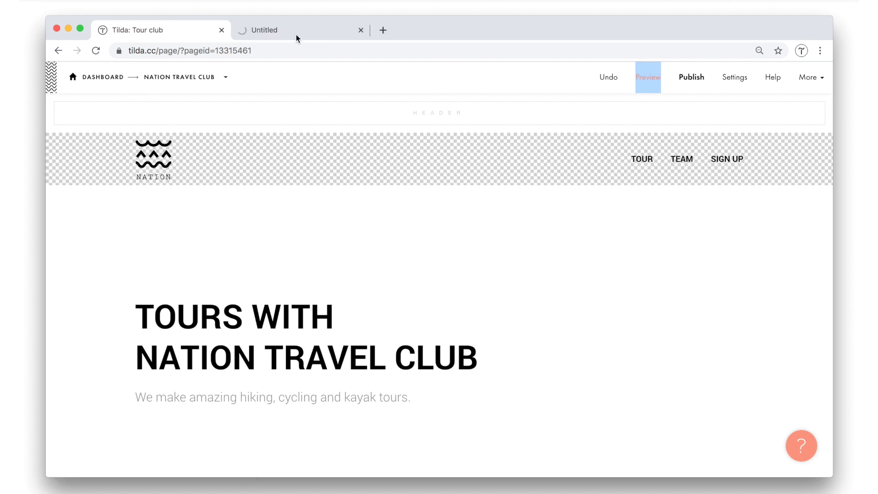
{"action": "left_click", "coordinate": [295, 35]}
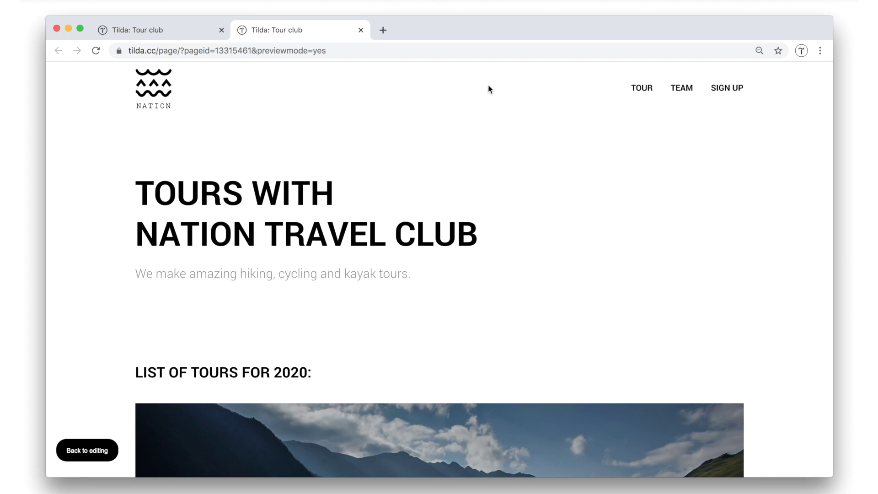
{"action": "scroll", "coordinate": [823, 87], "scroll_direction": "down", "scroll_amount": 2}
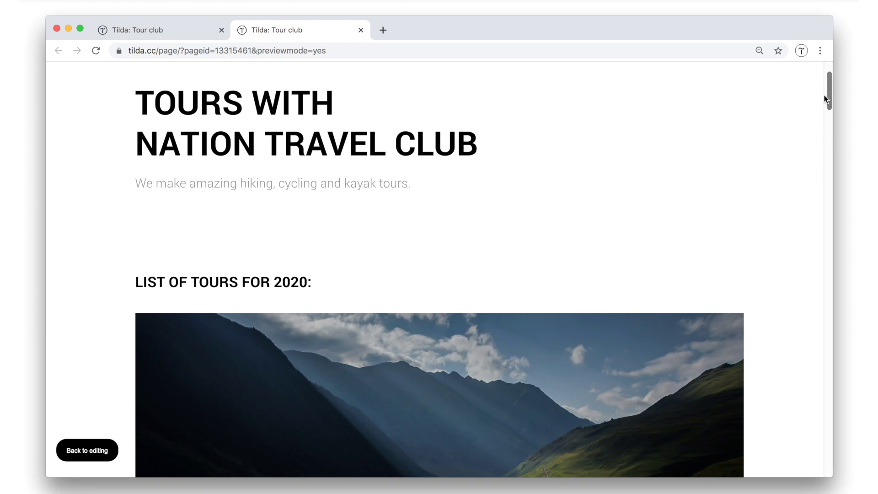
{"action": "scroll", "coordinate": [828, 96], "scroll_direction": "down", "scroll_amount": 3}
{"action": "scroll", "coordinate": [828, 147], "scroll_direction": "down", "scroll_amount": 10}
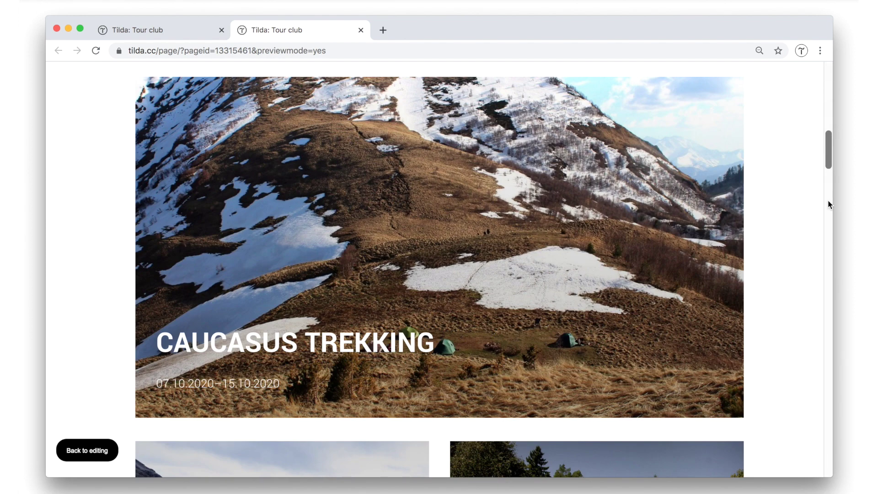
{"action": "scroll", "coordinate": [829, 371], "scroll_direction": "down", "scroll_amount": 5}
{"action": "scroll", "coordinate": [829, 415], "scroll_direction": "down", "scroll_amount": 15}
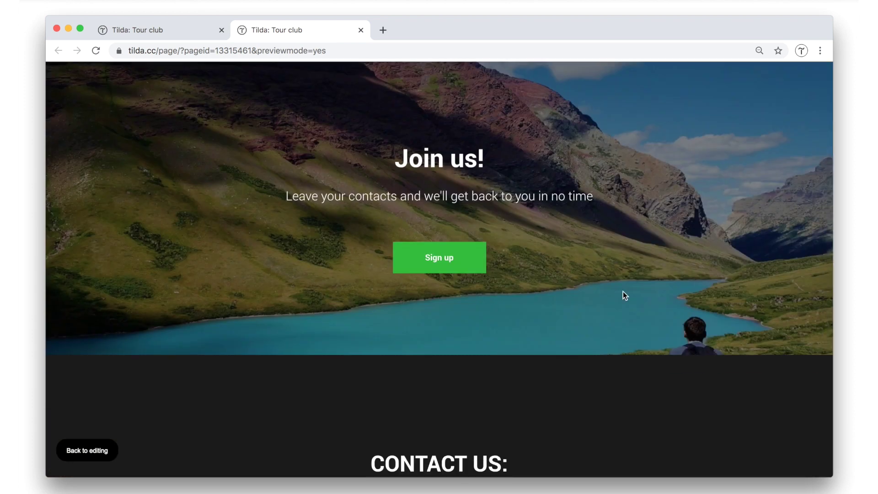
{"action": "scroll", "coordinate": [623, 292], "scroll_direction": "down", "scroll_amount": 5}
{"action": "scroll", "coordinate": [623, 292], "scroll_direction": "up", "scroll_amount": 4}
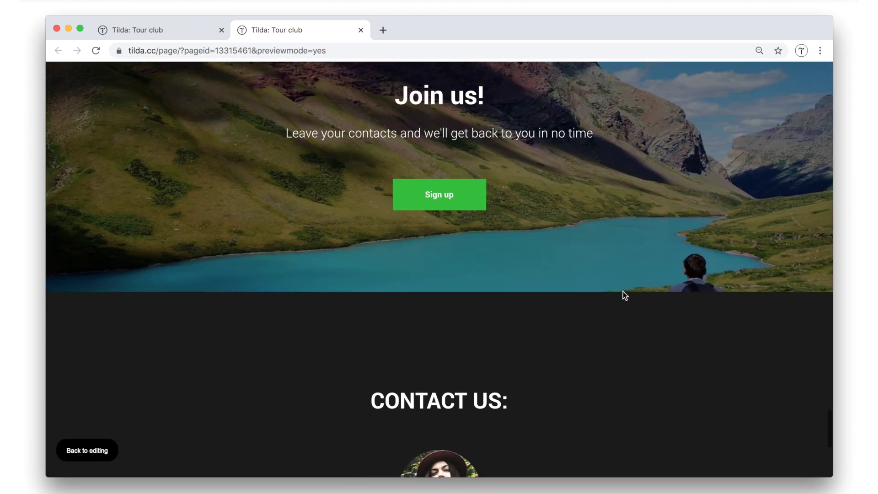
{"action": "scroll", "coordinate": [623, 292], "scroll_direction": "up", "scroll_amount": 1}
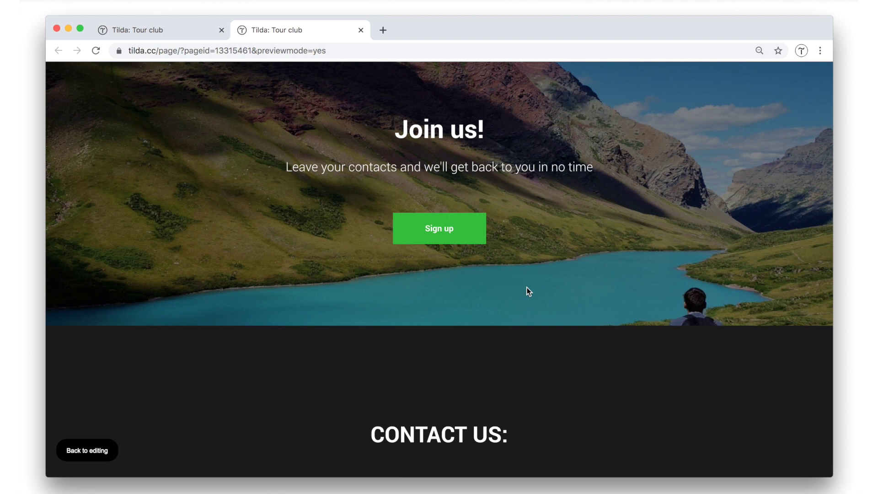
{"action": "scroll", "coordinate": [529, 291], "scroll_direction": "down", "scroll_amount": 4}
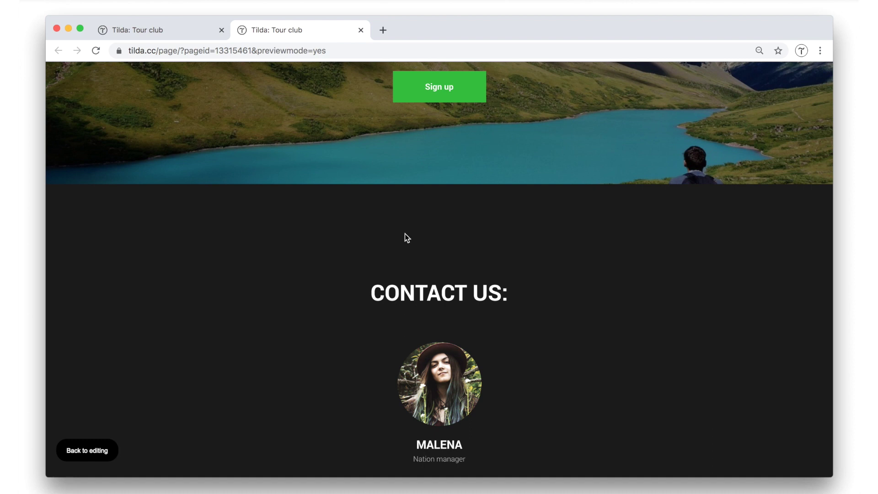
Tick 'Don't use footer' and 'Don't use header for this page' in Tour club's Additional settings, then save.
{"action": "left_click", "coordinate": [178, 29]}
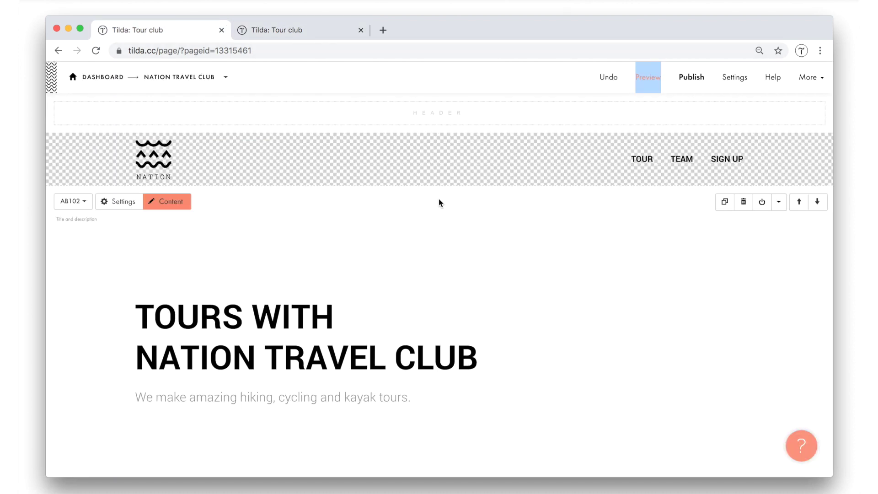
{"action": "left_click", "coordinate": [738, 78]}
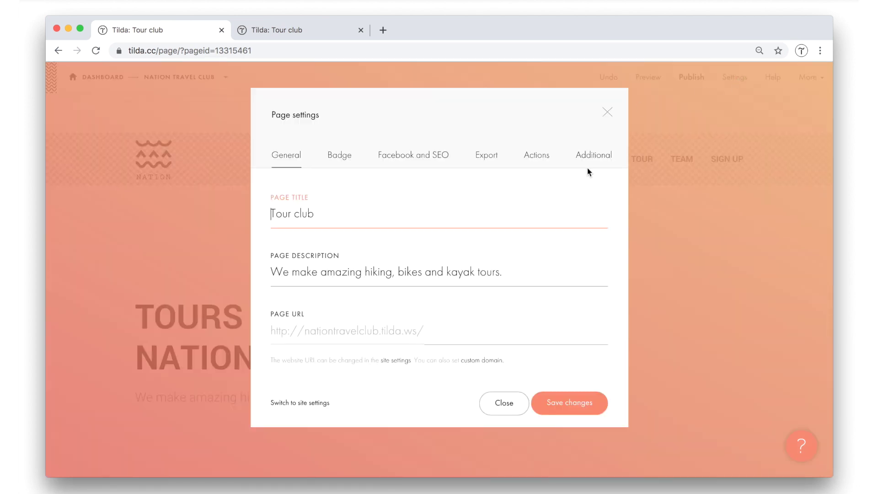
{"action": "left_click", "coordinate": [596, 159]}
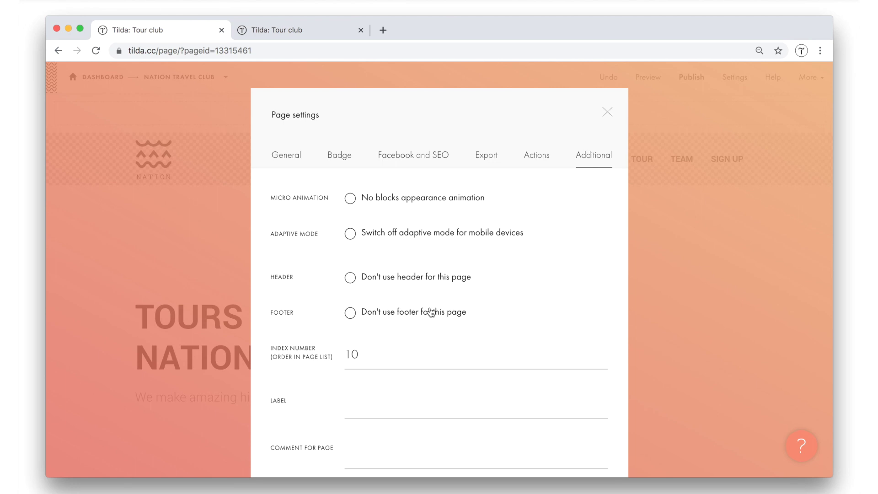
{"action": "left_click", "coordinate": [396, 303]}
{"action": "left_click", "coordinate": [378, 280]}
{"action": "scroll", "coordinate": [488, 323], "scroll_direction": "down", "scroll_amount": 6}
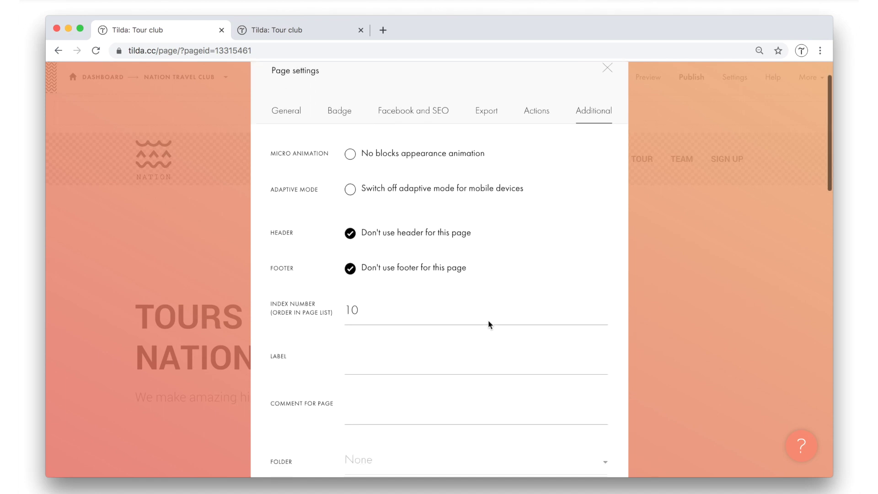
{"action": "scroll", "coordinate": [415, 315], "scroll_direction": "down", "scroll_amount": 15}
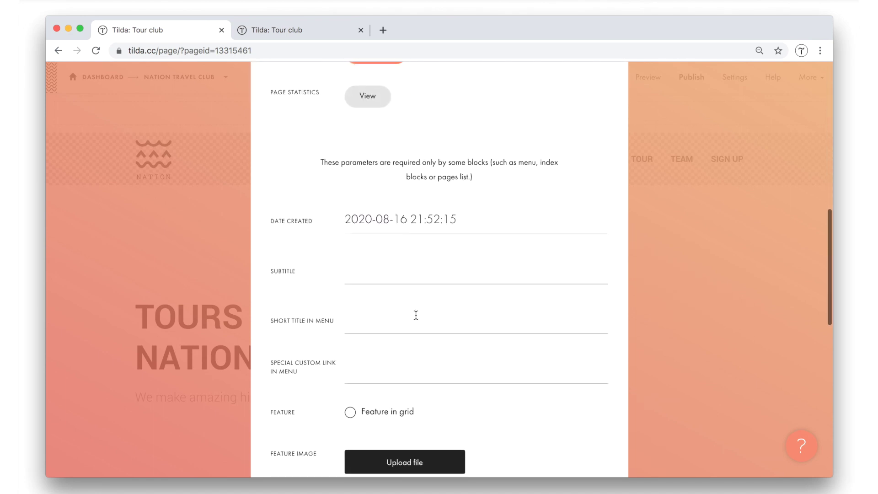
{"action": "scroll", "coordinate": [514, 343], "scroll_direction": "down", "scroll_amount": 3}
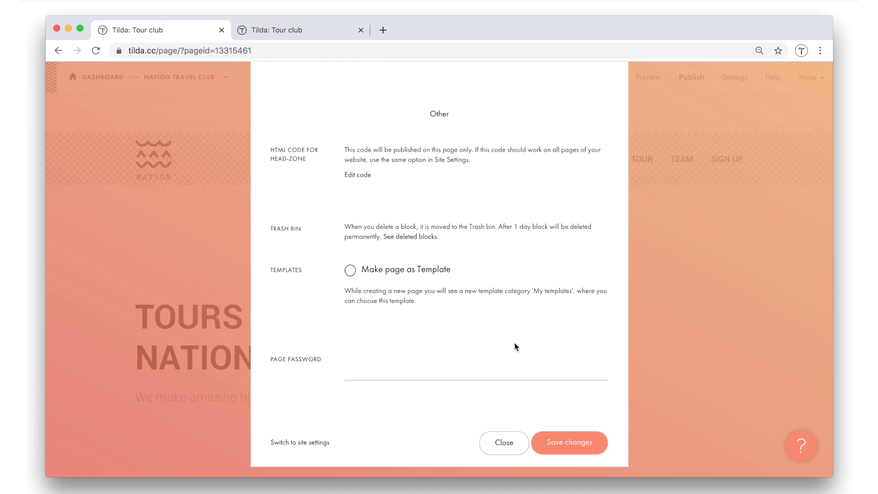
{"action": "left_click", "coordinate": [579, 441]}
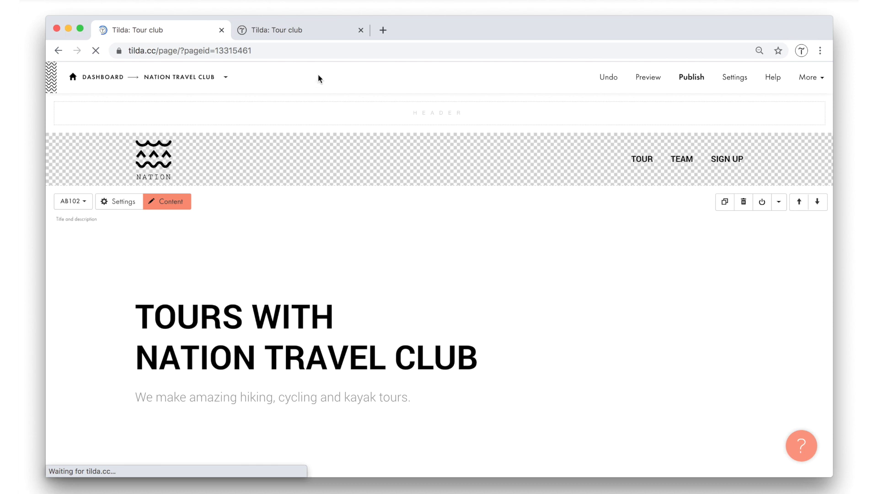
Reload the Tour club preview and scroll through its own NATION header, tours and sign-up form.
{"action": "left_click", "coordinate": [297, 34]}
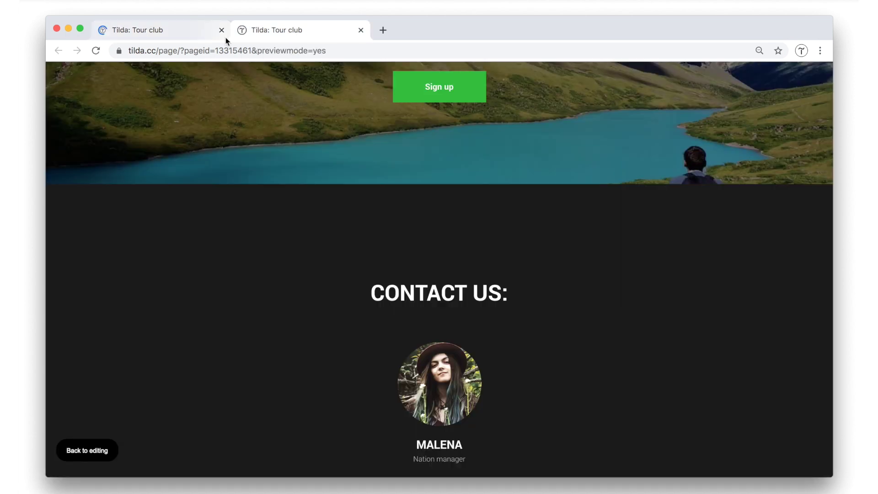
{"action": "left_click", "coordinate": [96, 51]}
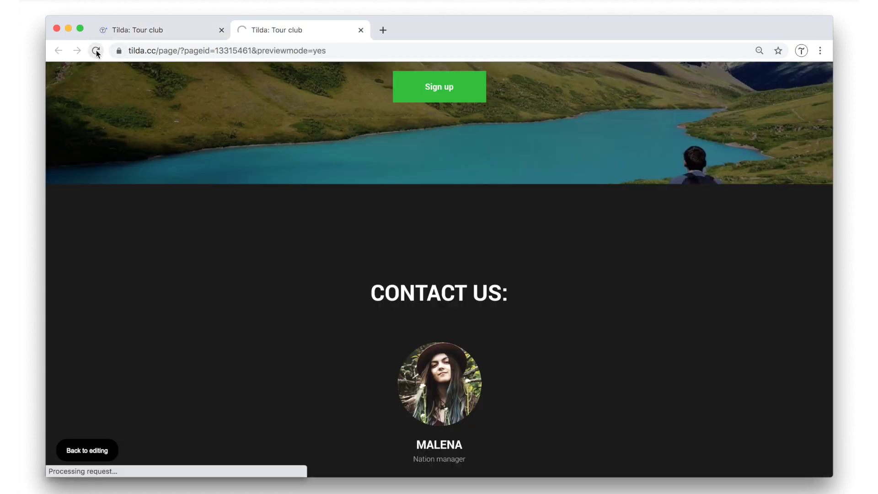
{"action": "scroll", "coordinate": [551, 227], "scroll_direction": "up", "scroll_amount": 6}
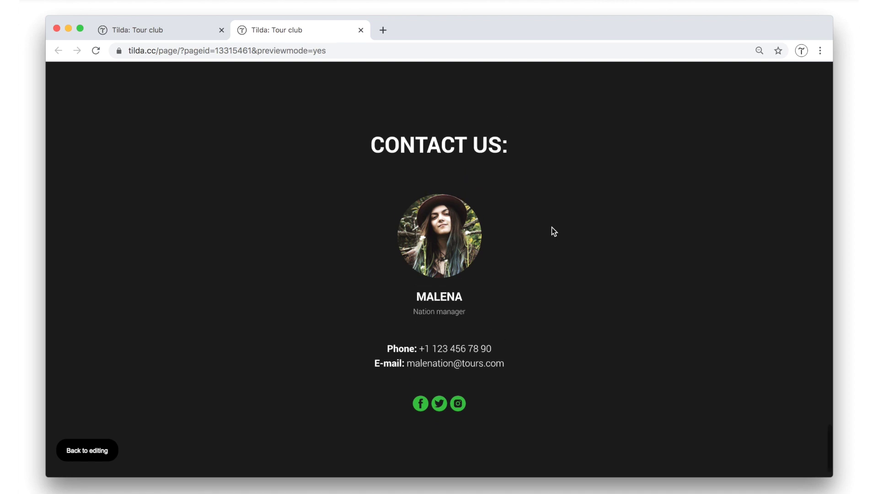
{"action": "scroll", "coordinate": [551, 227], "scroll_direction": "up", "scroll_amount": 4}
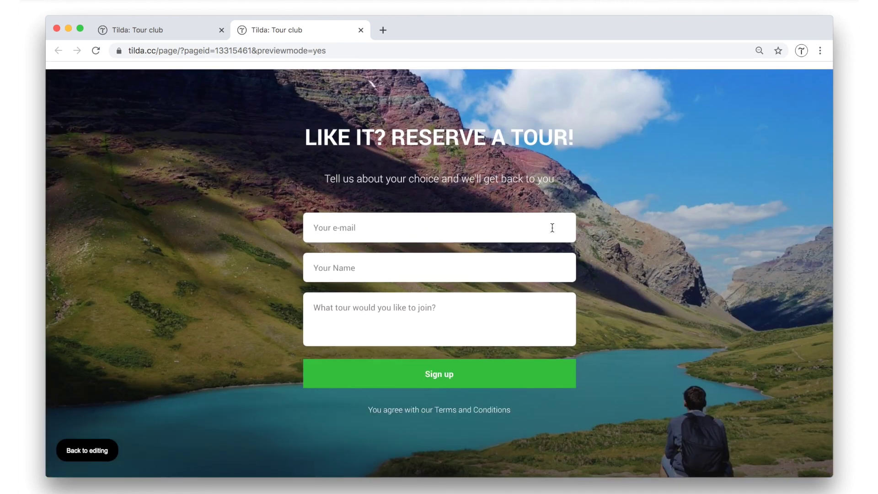
{"action": "scroll", "coordinate": [553, 227], "scroll_direction": "down", "scroll_amount": 5}
{"action": "scroll", "coordinate": [553, 227], "scroll_direction": "down", "scroll_amount": 2}
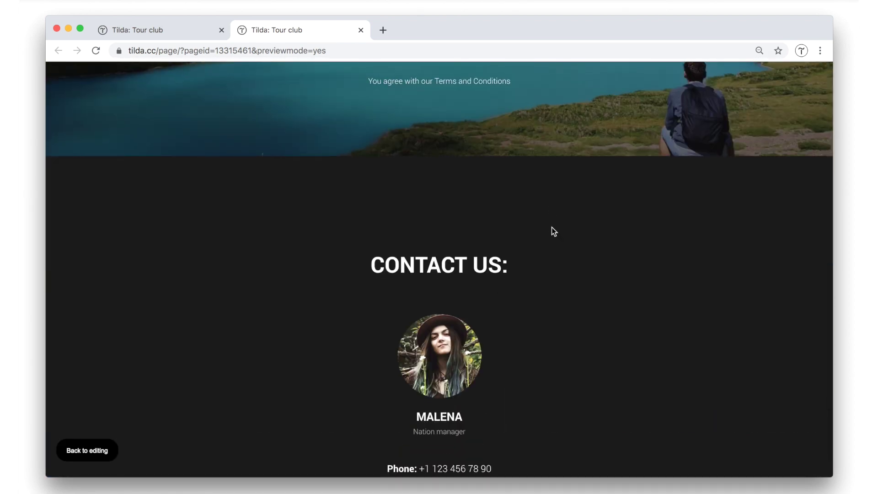
{"action": "scroll", "coordinate": [552, 227], "scroll_direction": "down", "scroll_amount": 3}
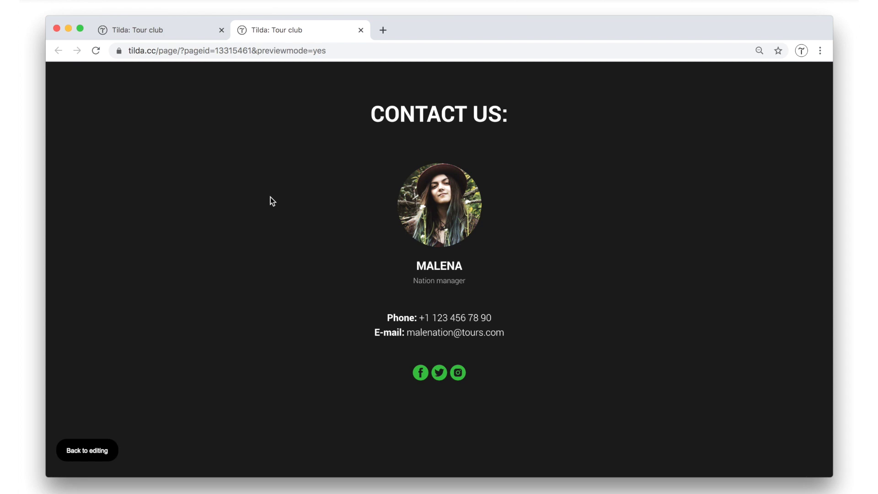
{"action": "scroll", "coordinate": [270, 197], "scroll_direction": "up", "scroll_amount": 20}
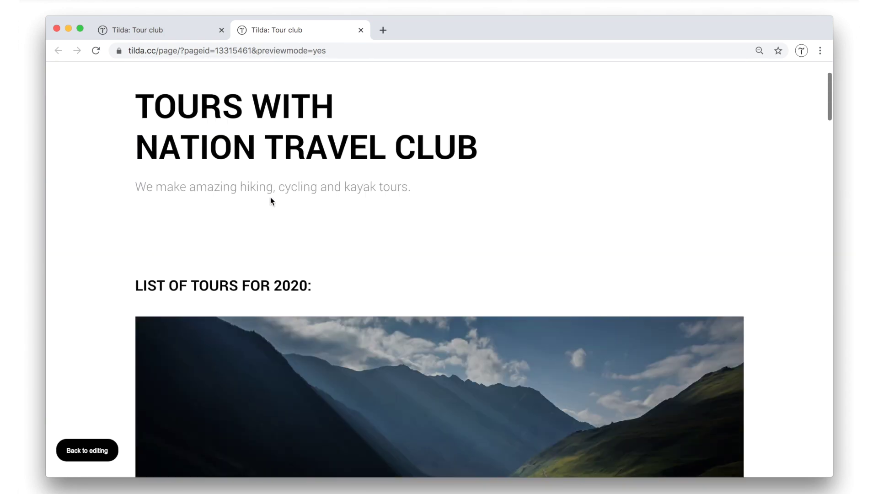
{"action": "scroll", "coordinate": [271, 197], "scroll_direction": "up", "scroll_amount": 4}
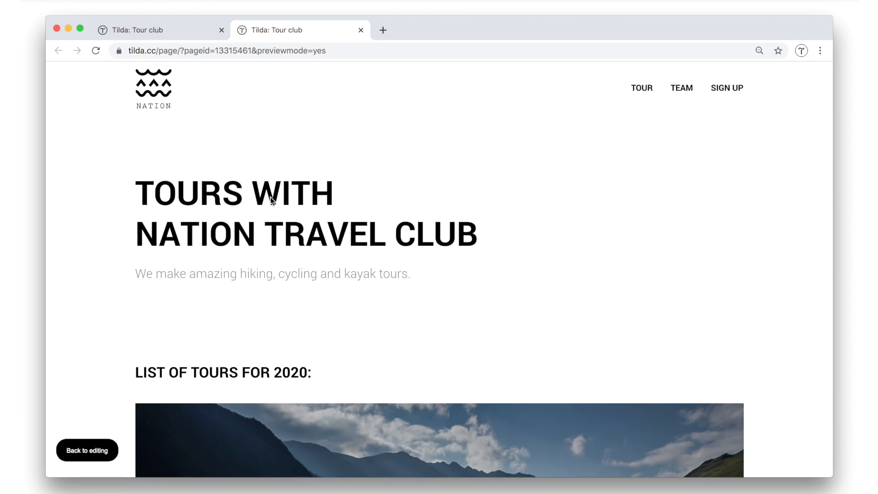
{"action": "scroll", "coordinate": [270, 197], "scroll_direction": "down", "scroll_amount": 4}
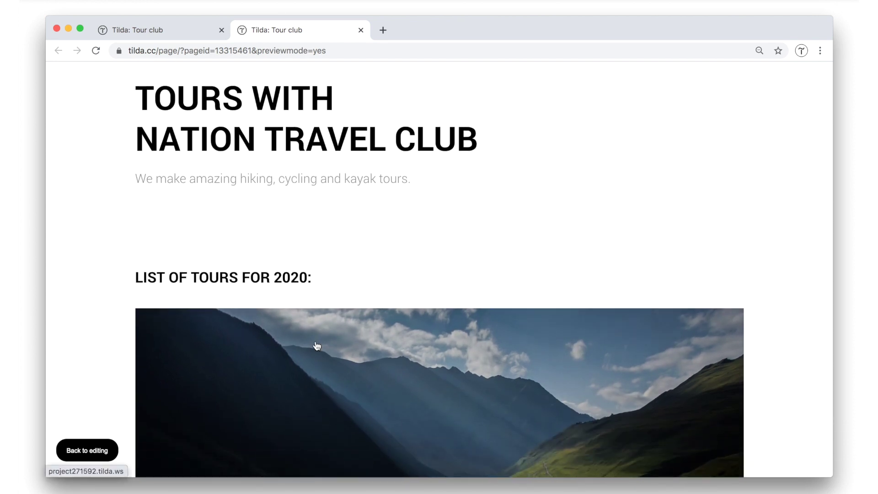
{"action": "scroll", "coordinate": [379, 327], "scroll_direction": "down", "scroll_amount": 10}
{"action": "scroll", "coordinate": [376, 330], "scroll_direction": "down", "scroll_amount": 15}
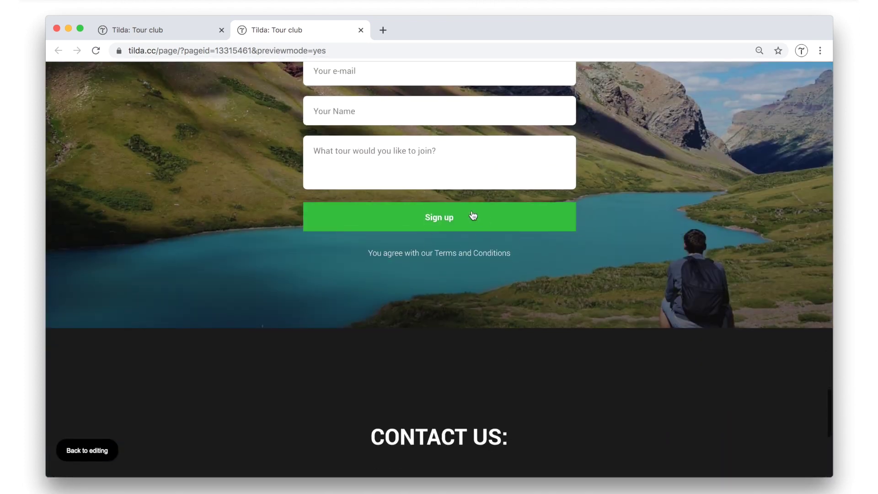
Open the Header page and review its menu links: Home Page to /, Team to /team, Tour to /georgia.
{"action": "left_click", "coordinate": [361, 30]}
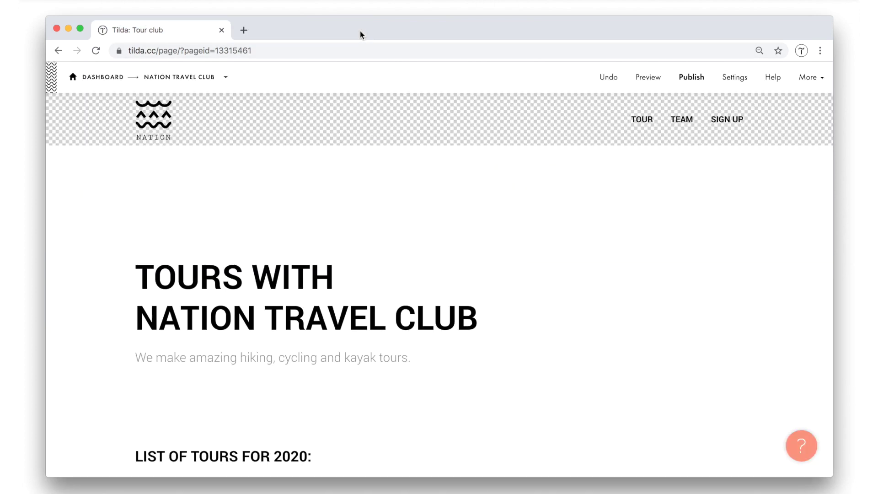
{"action": "left_click", "coordinate": [181, 77]}
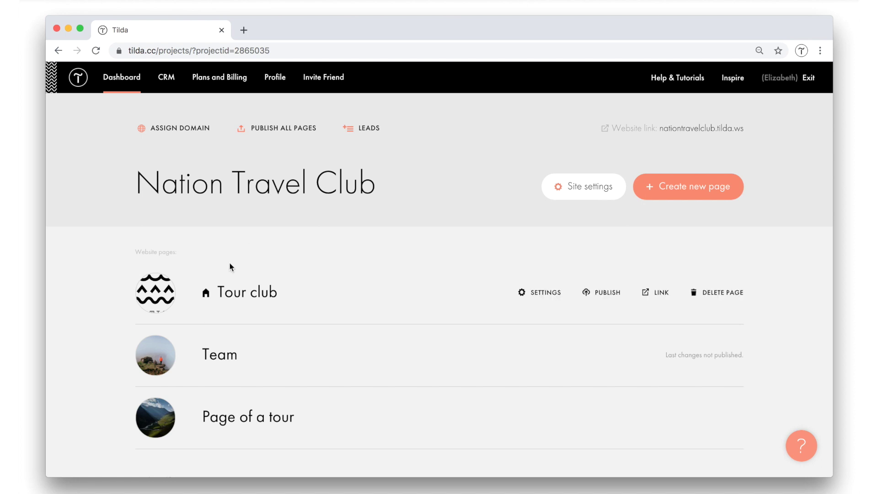
{"action": "scroll", "coordinate": [391, 372], "scroll_direction": "down", "scroll_amount": 7}
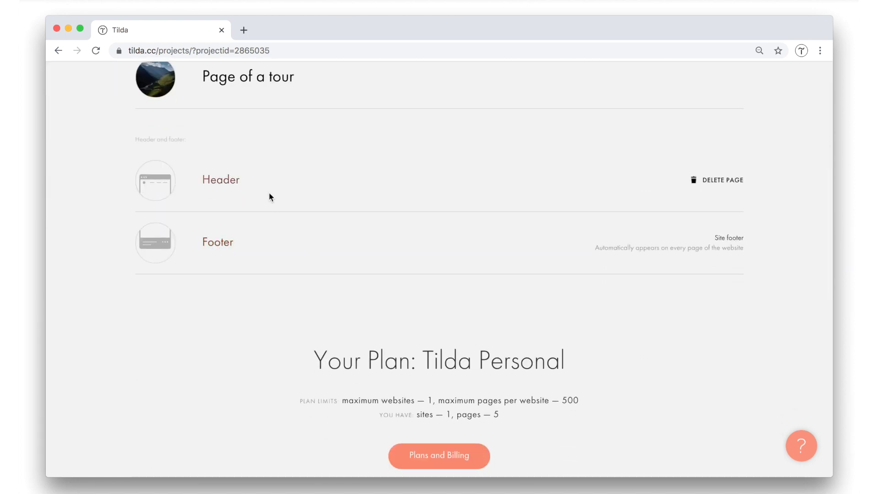
{"action": "left_click", "coordinate": [205, 184]}
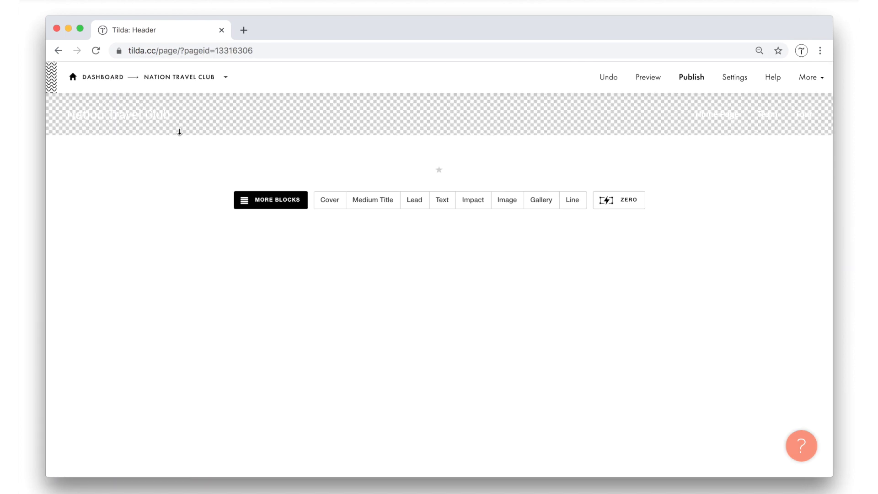
{"action": "left_click", "coordinate": [171, 114]}
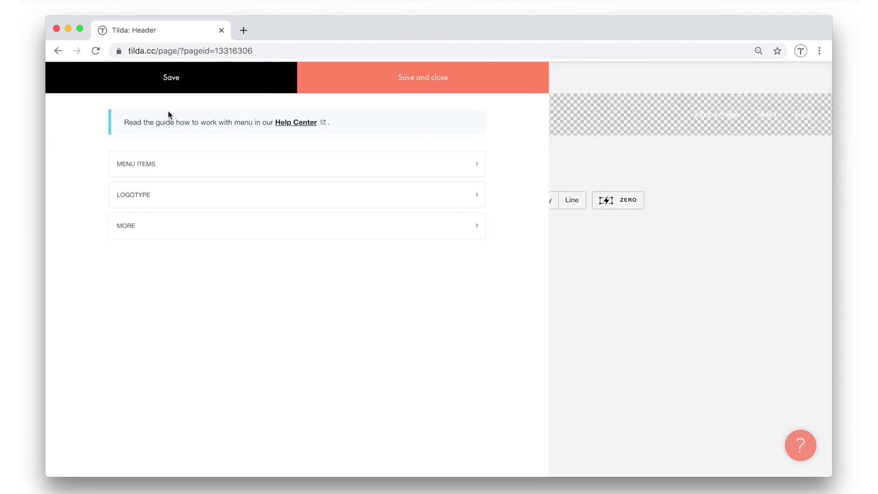
{"action": "left_click", "coordinate": [147, 165]}
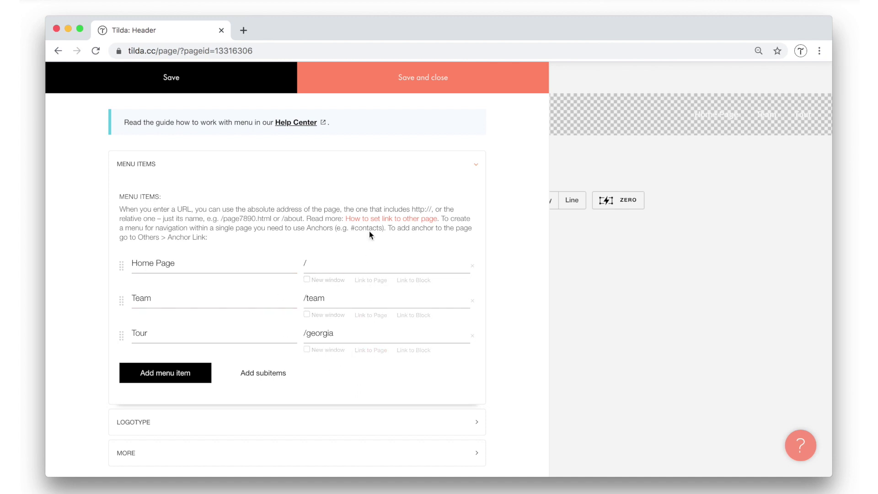
{"action": "left_click", "coordinate": [586, 226]}
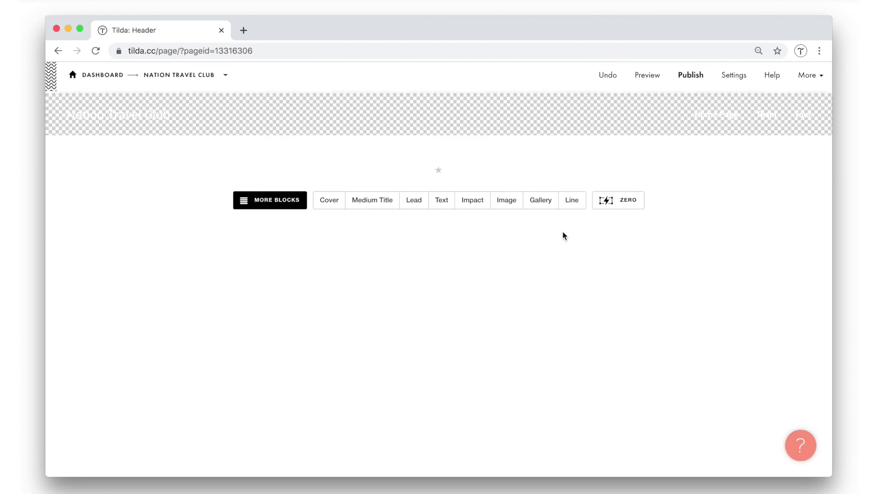
Switch to Tour club and link its menu's Tour item to Page of a tour, Team to Team.
{"action": "left_click", "coordinate": [228, 81]}
{"action": "left_click", "coordinate": [229, 131]}
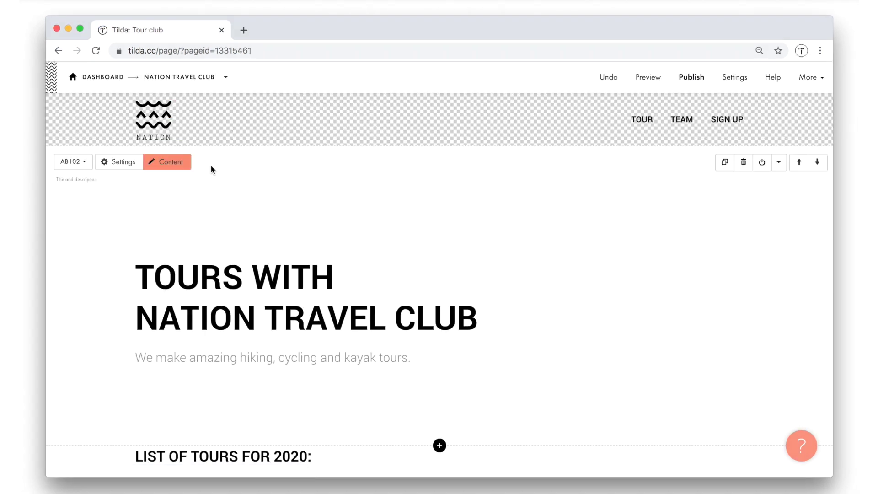
{"action": "left_click", "coordinate": [182, 112]}
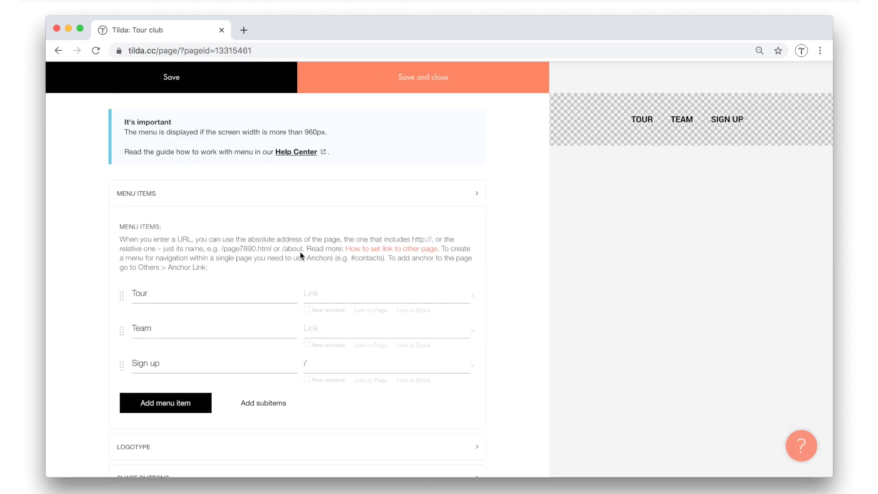
{"action": "left_click", "coordinate": [373, 311]}
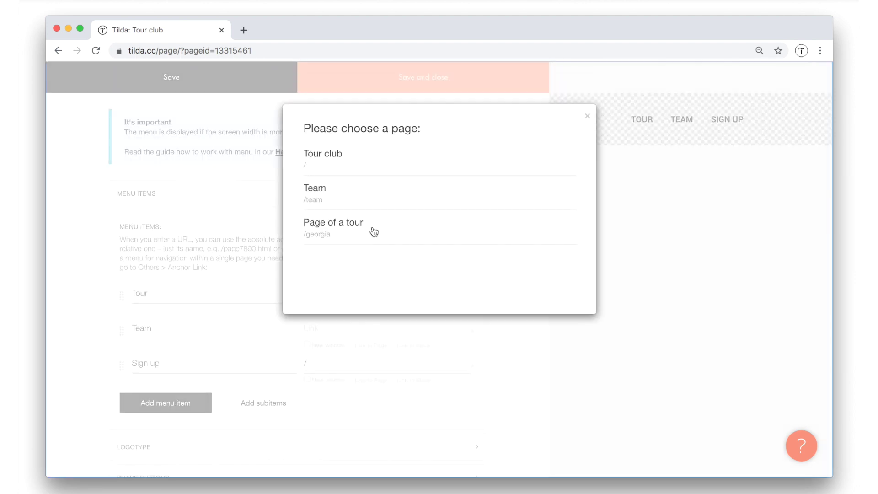
{"action": "left_click", "coordinate": [347, 233]}
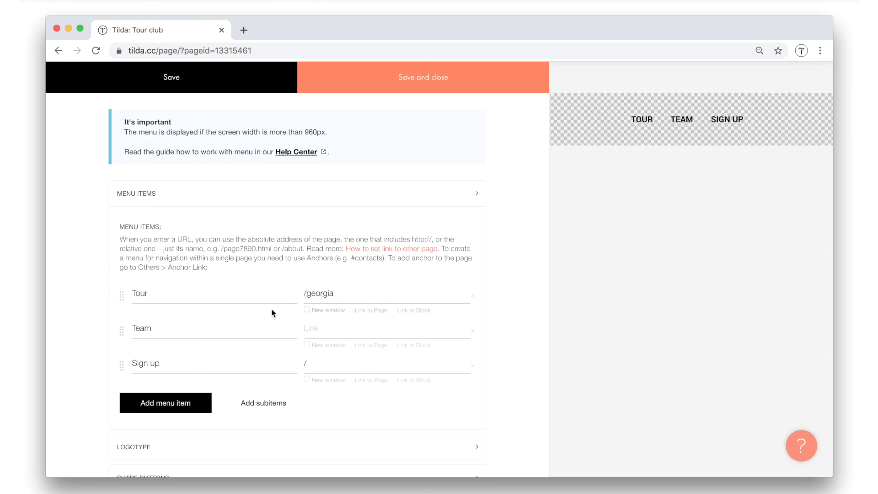
{"action": "left_click", "coordinate": [378, 346]}
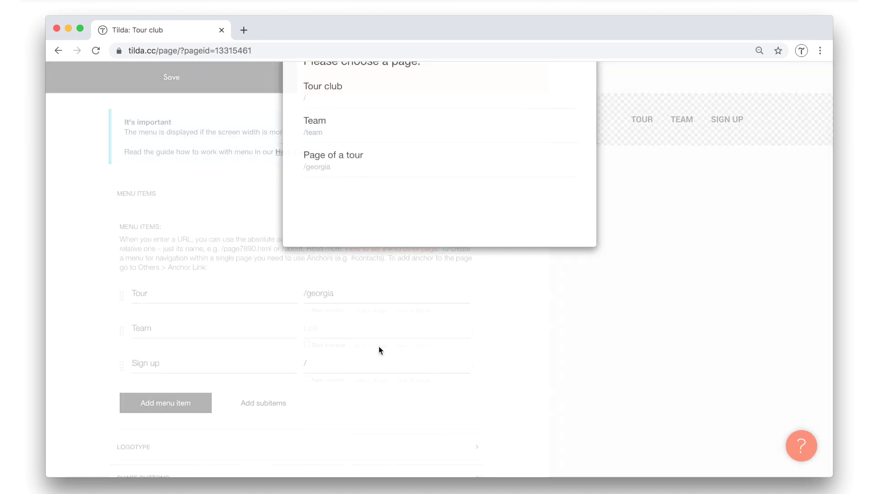
{"action": "left_click", "coordinate": [324, 196]}
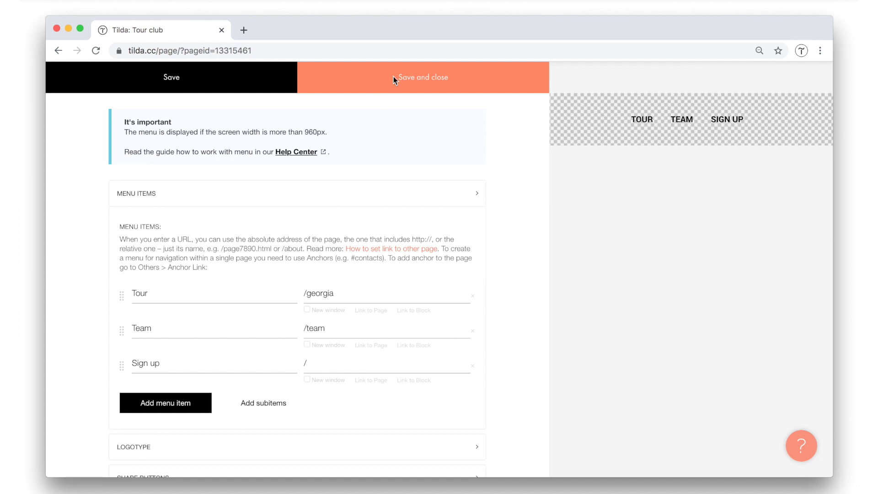
{"action": "left_click", "coordinate": [394, 76]}
Scroll Tour club, then switch to Page of a tour and review its Magnificent Georgia Tour content.
{"action": "scroll", "coordinate": [401, 222], "scroll_direction": "down", "scroll_amount": 15}
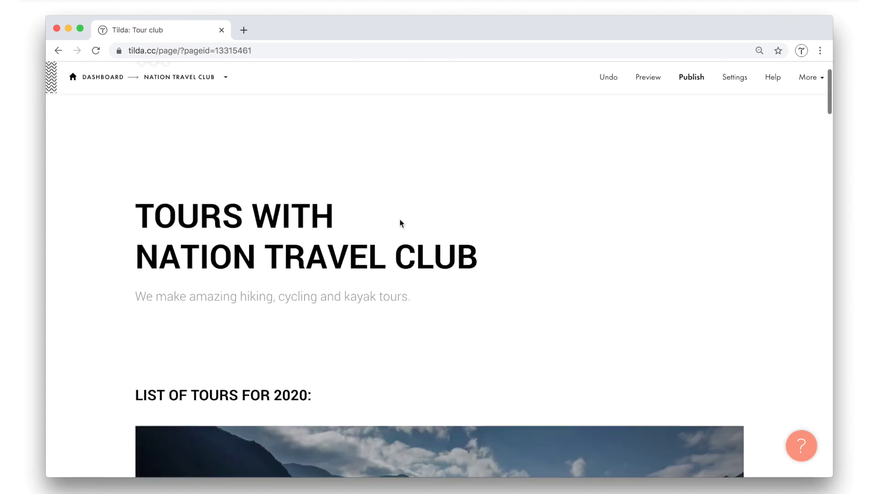
{"action": "scroll", "coordinate": [400, 223], "scroll_direction": "down", "scroll_amount": 15}
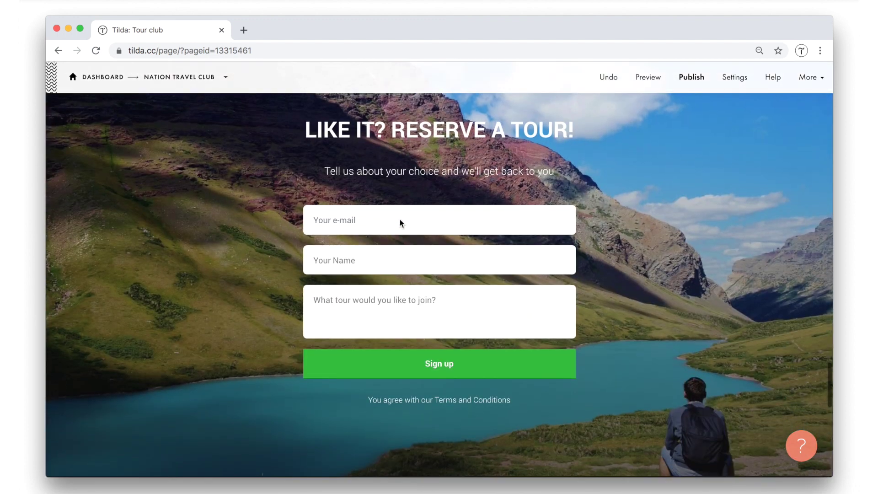
{"action": "left_click", "coordinate": [227, 80]}
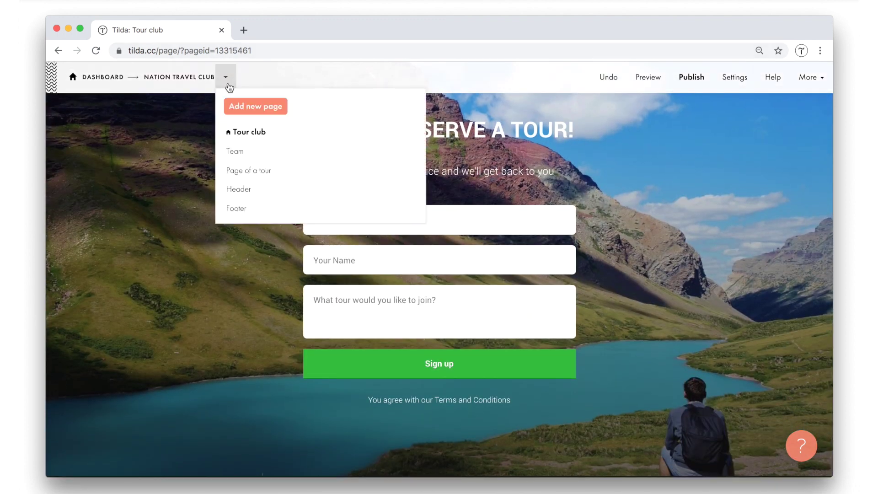
{"action": "left_click", "coordinate": [238, 170]}
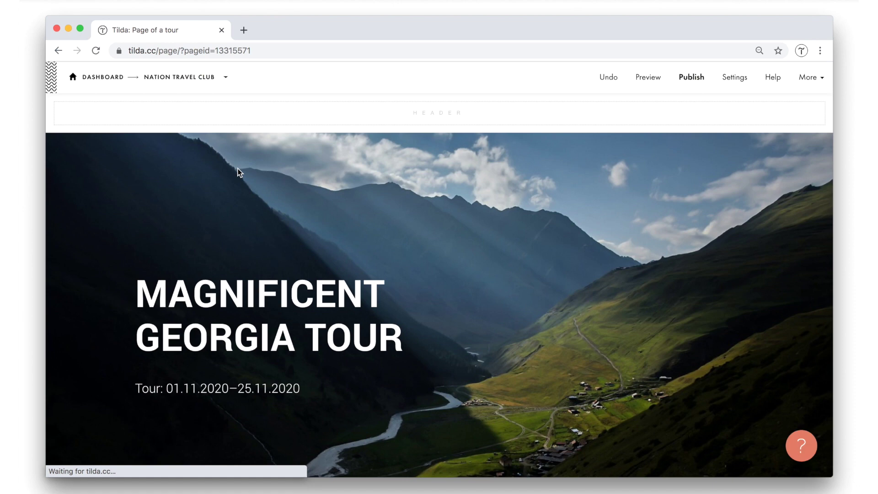
{"action": "scroll", "coordinate": [382, 379], "scroll_direction": "down", "scroll_amount": 20}
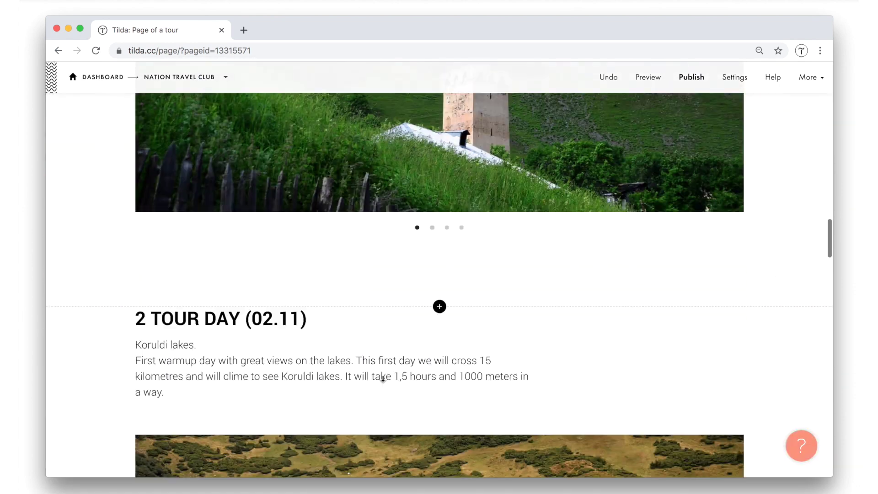
{"action": "scroll", "coordinate": [383, 379], "scroll_direction": "down", "scroll_amount": 20}
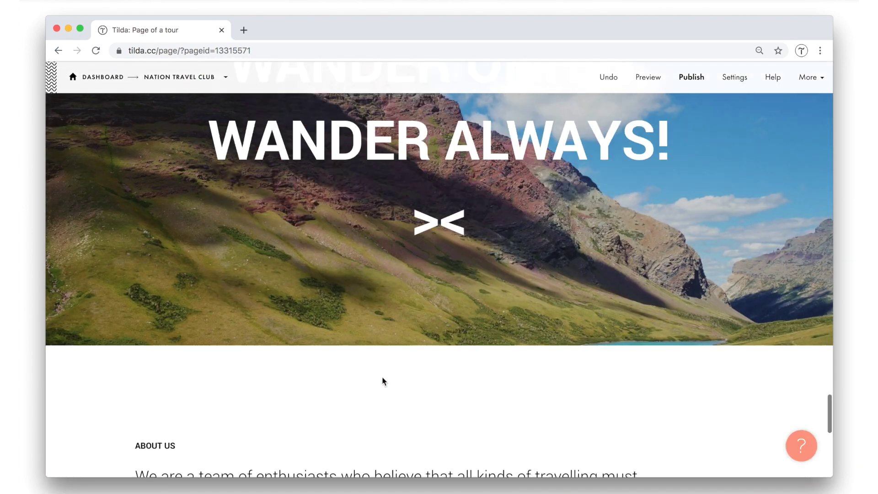
{"action": "scroll", "coordinate": [382, 381], "scroll_direction": "down", "scroll_amount": 10}
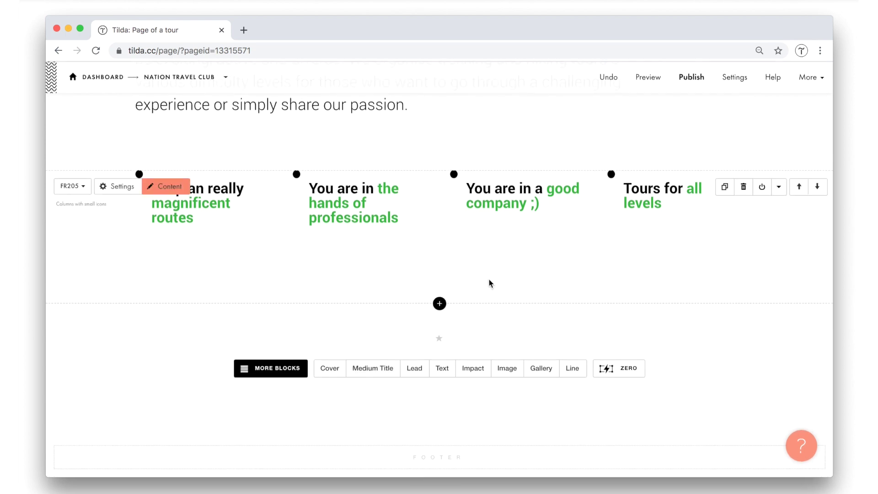
{"action": "scroll", "coordinate": [489, 282], "scroll_direction": "up", "scroll_amount": 20}
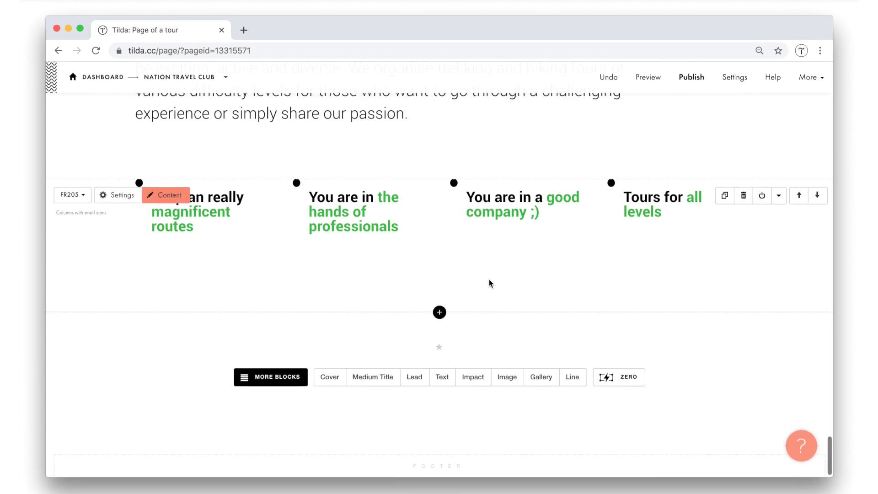
{"action": "scroll", "coordinate": [489, 283], "scroll_direction": "up", "scroll_amount": 20}
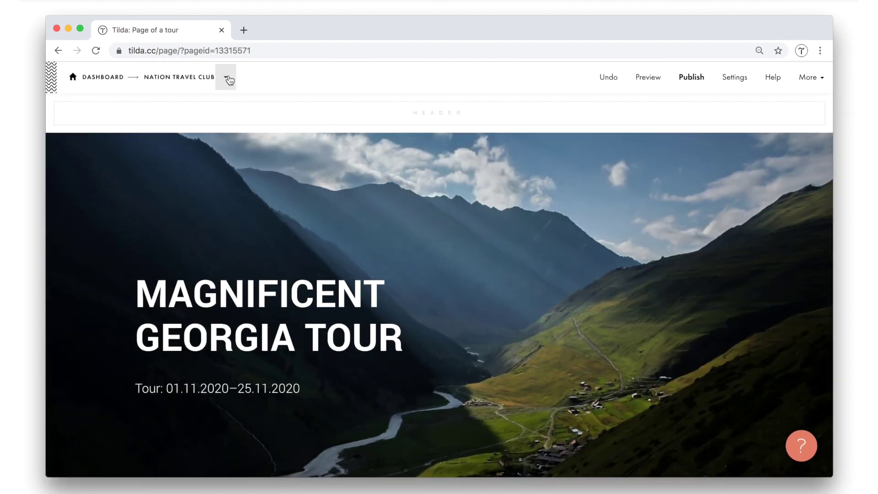
{"action": "left_click", "coordinate": [225, 79]}
Switch back to Tour club and scroll down to the 'Like it? Reserve a tour!' form block.
{"action": "left_click", "coordinate": [235, 131]}
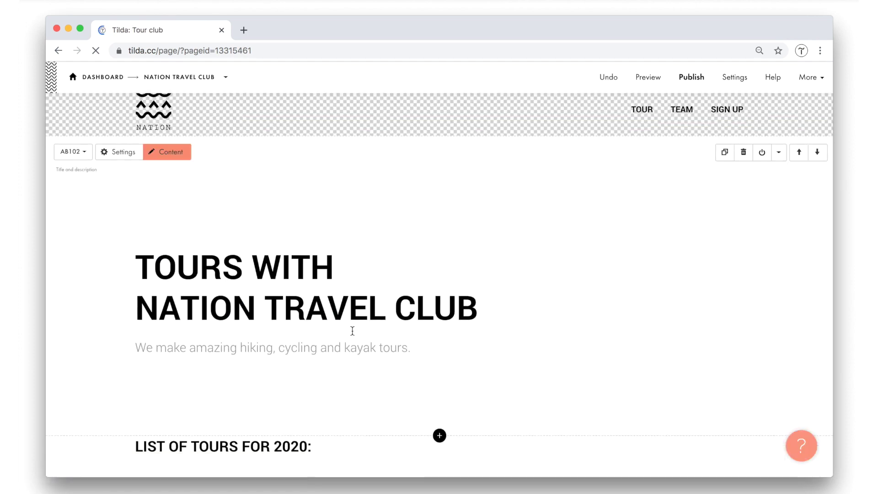
{"action": "scroll", "coordinate": [353, 330], "scroll_direction": "down", "scroll_amount": 4}
{"action": "scroll", "coordinate": [353, 335], "scroll_direction": "down", "scroll_amount": 7}
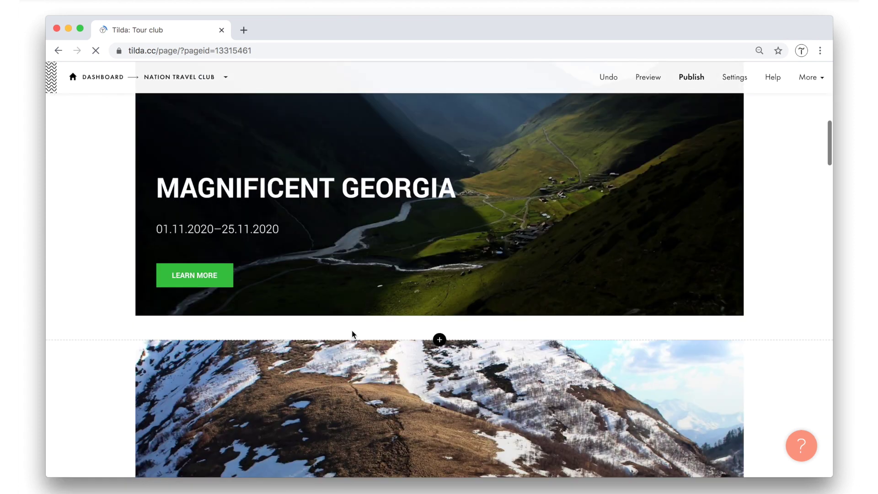
{"action": "scroll", "coordinate": [354, 334], "scroll_direction": "down", "scroll_amount": 20}
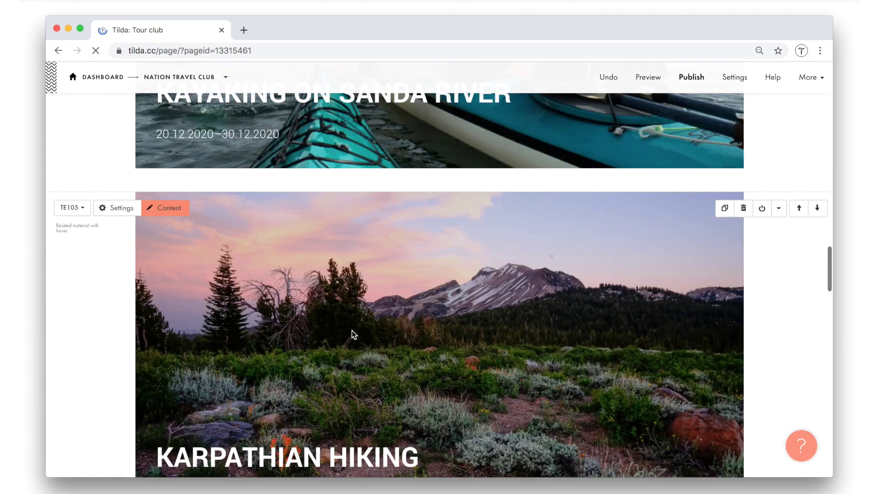
{"action": "scroll", "coordinate": [463, 332], "scroll_direction": "down", "scroll_amount": 7}
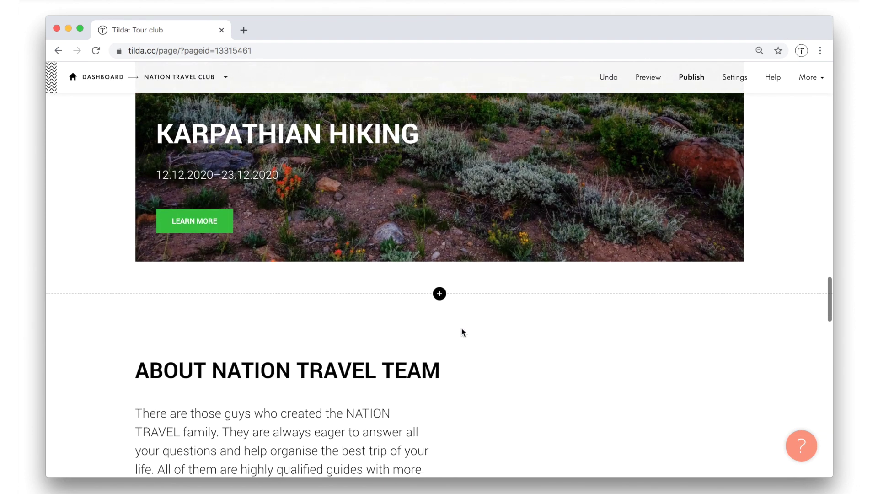
{"action": "scroll", "coordinate": [463, 331], "scroll_direction": "down", "scroll_amount": 10}
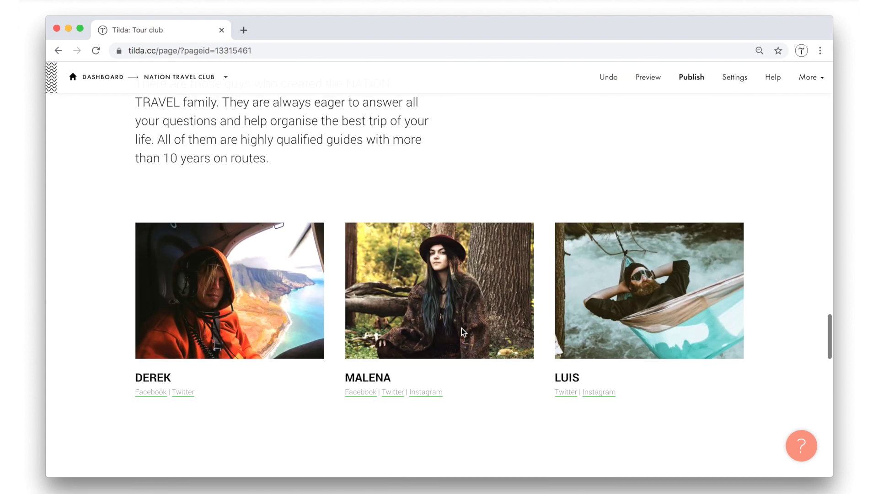
{"action": "scroll", "coordinate": [462, 331], "scroll_direction": "down", "scroll_amount": 2}
{"action": "scroll", "coordinate": [462, 331], "scroll_direction": "down", "scroll_amount": 1}
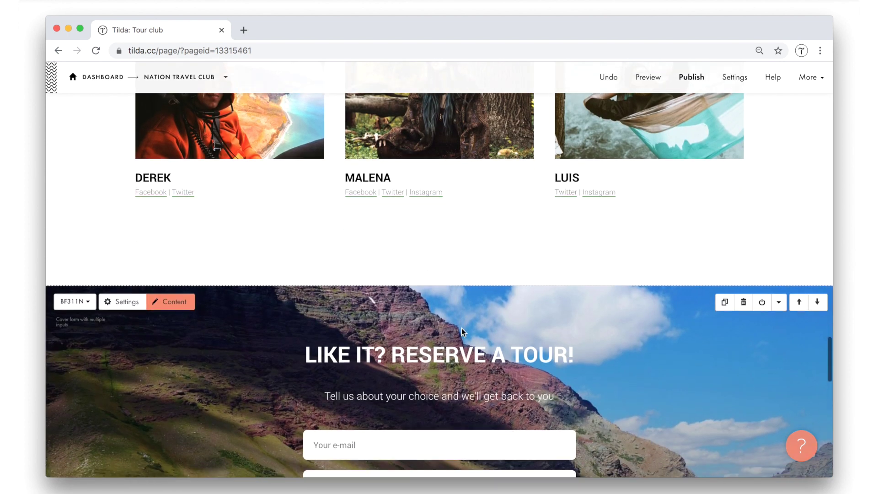
{"action": "scroll", "coordinate": [462, 331], "scroll_direction": "down", "scroll_amount": 5}
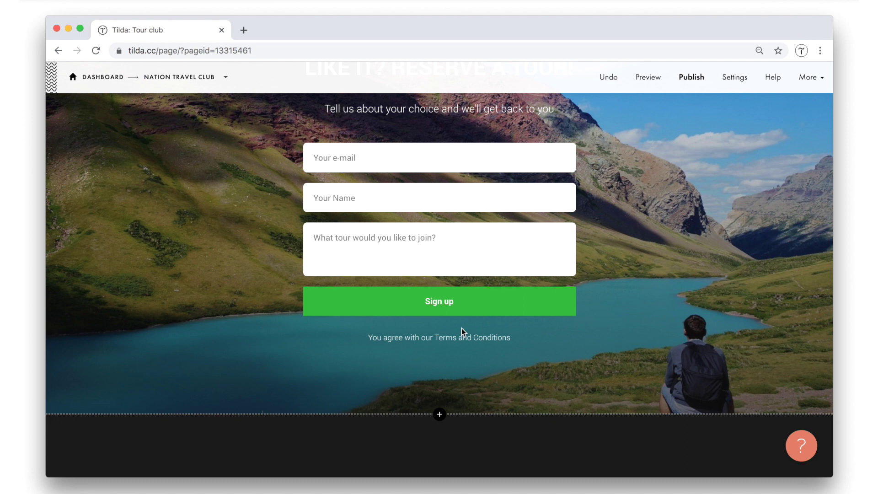
{"action": "scroll", "coordinate": [464, 242], "scroll_direction": "up", "scroll_amount": 3}
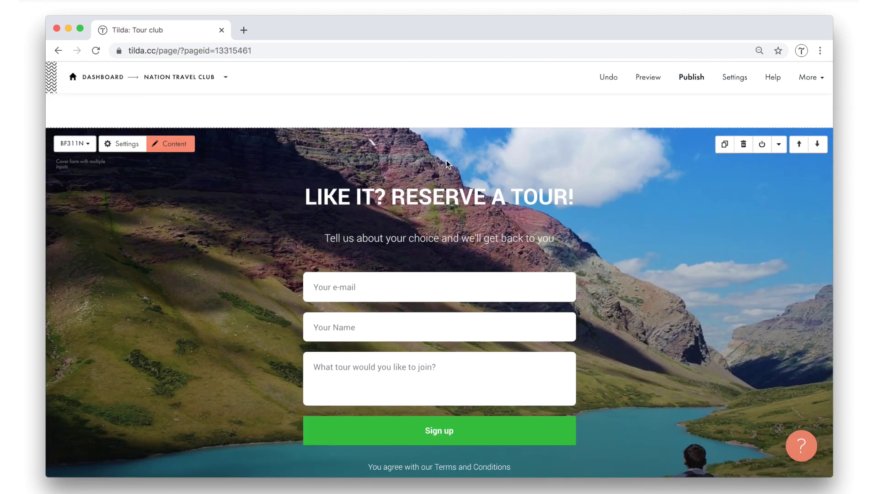
{"action": "scroll", "coordinate": [446, 167], "scroll_direction": "up", "scroll_amount": 1}
Insert an Anchor Link block from the Other category above the reservation form.
{"action": "left_click", "coordinate": [439, 176]}
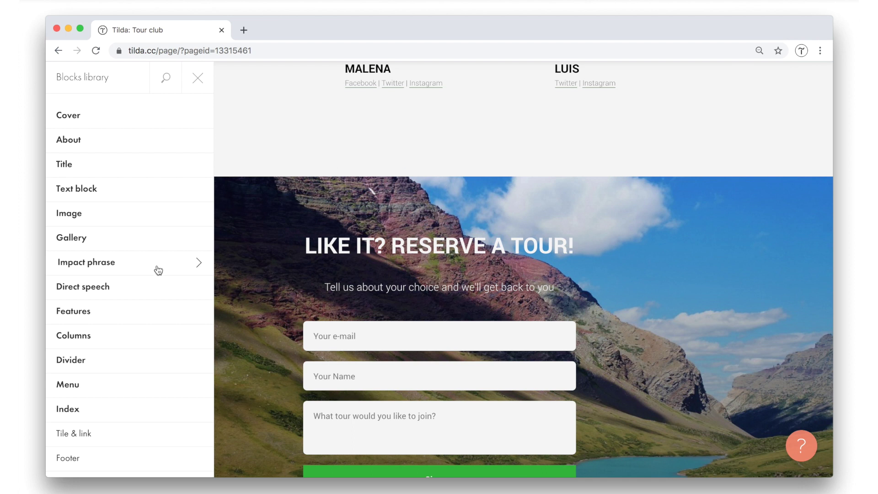
{"action": "scroll", "coordinate": [157, 270], "scroll_direction": "down", "scroll_amount": 9}
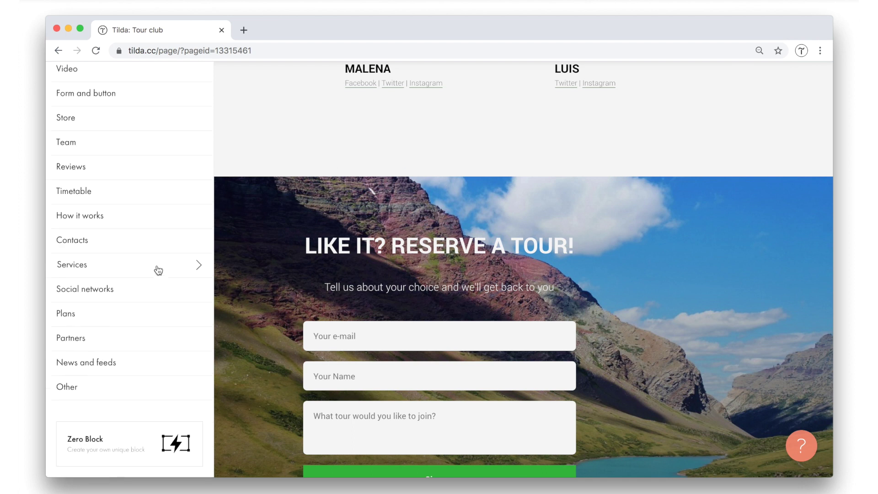
{"action": "left_click", "coordinate": [77, 394]}
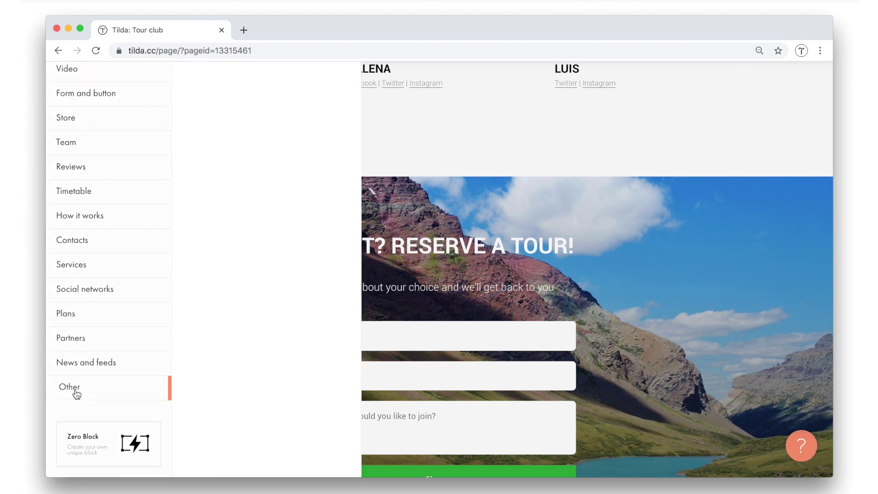
{"action": "scroll", "coordinate": [229, 359], "scroll_direction": "down", "scroll_amount": 1}
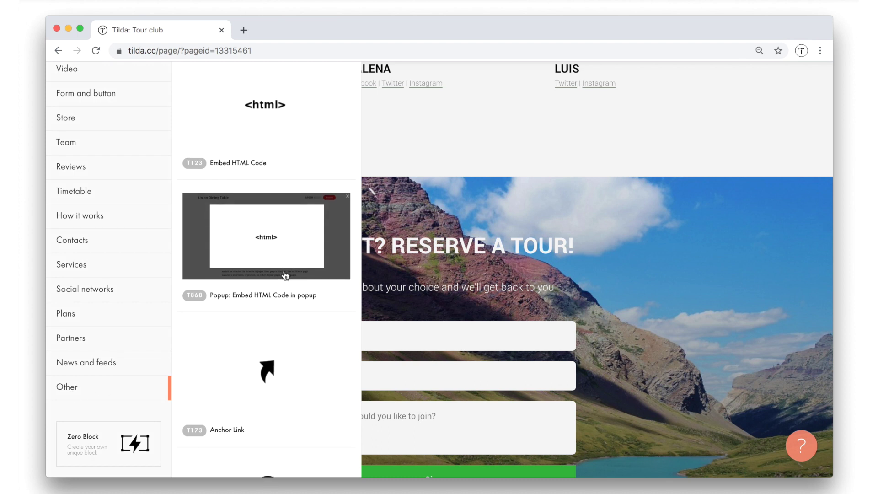
{"action": "scroll", "coordinate": [285, 275], "scroll_direction": "down", "scroll_amount": 5}
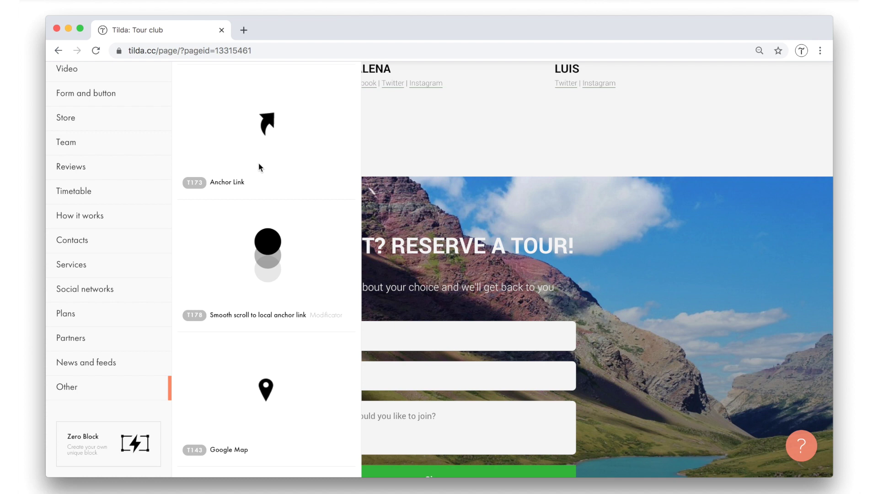
{"action": "left_click", "coordinate": [259, 163]}
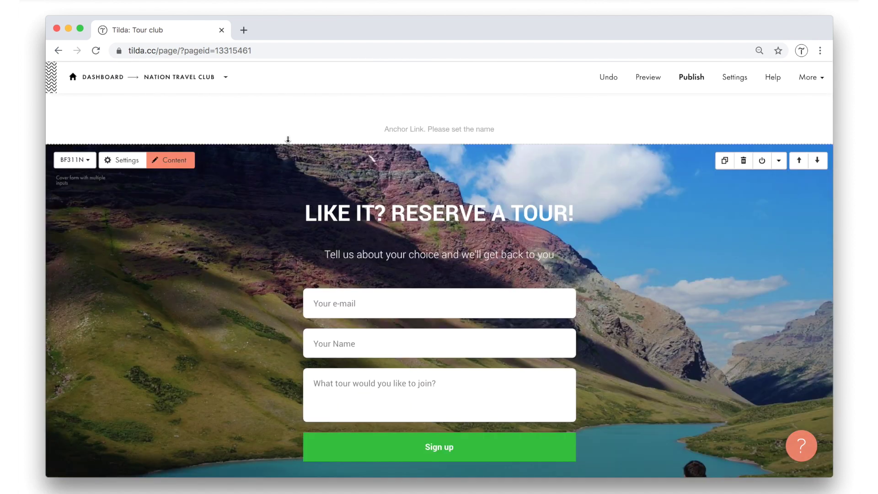
Name the anchor link 'Form' in its content settings and save.
{"action": "scroll", "coordinate": [398, 211], "scroll_direction": "up", "scroll_amount": 1}
{"action": "scroll", "coordinate": [398, 212], "scroll_direction": "up", "scroll_amount": 1}
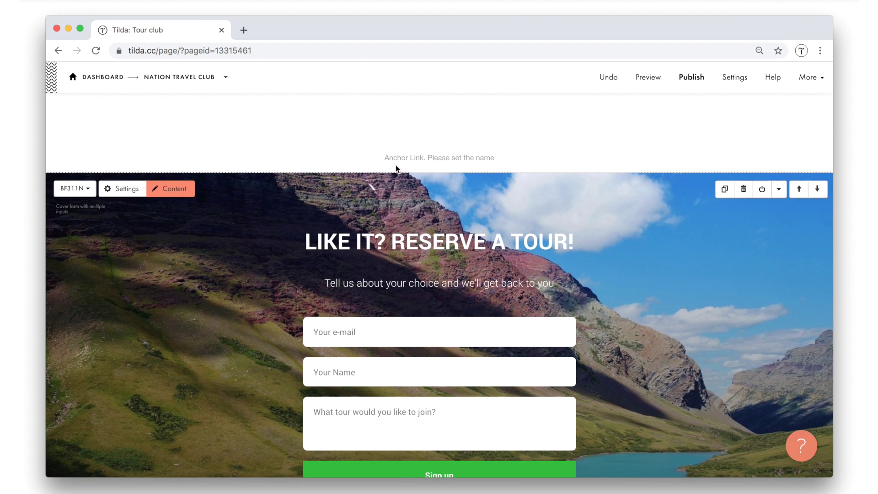
{"action": "mouse_move", "coordinate": [344, 161]}
{"action": "left_click", "coordinate": [179, 159]}
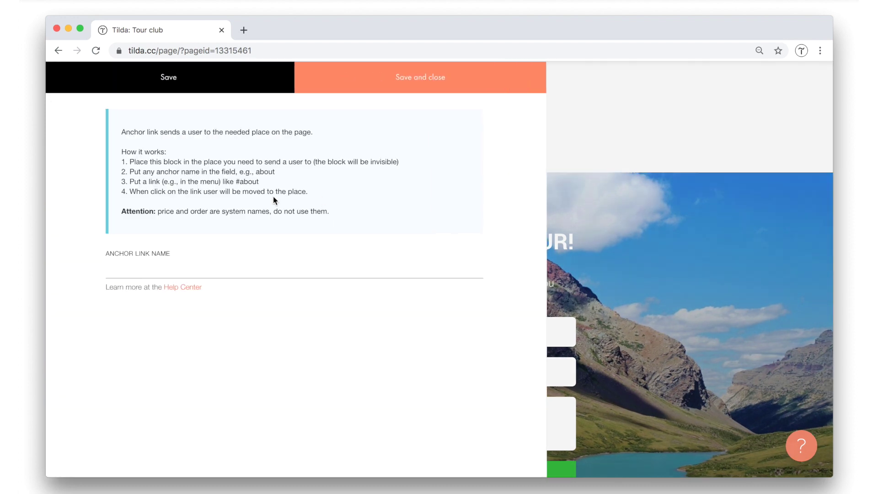
{"action": "type", "text": "F"}
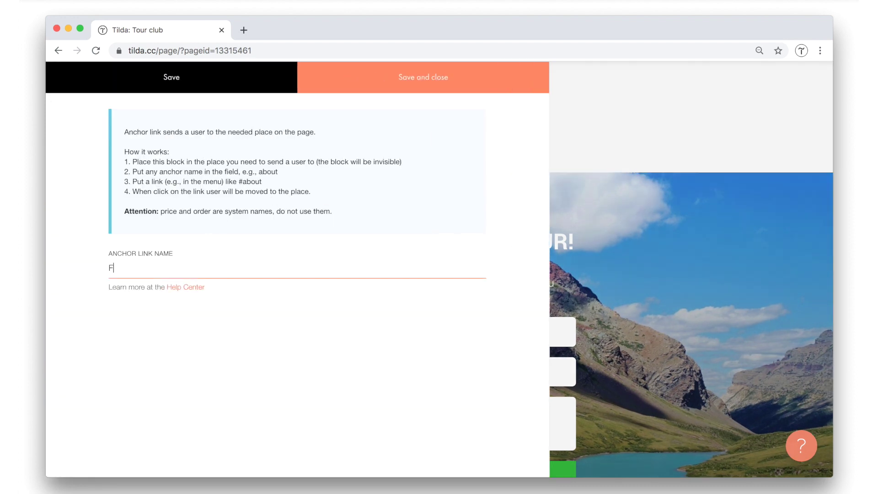
{"action": "type", "text": "orm"}
{"action": "left_click", "coordinate": [452, 90]}
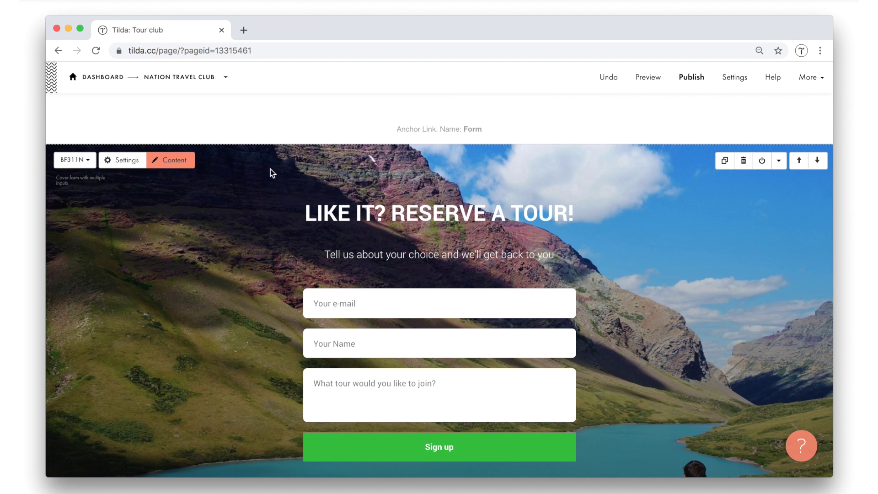
{"action": "left_click", "coordinate": [228, 77]}
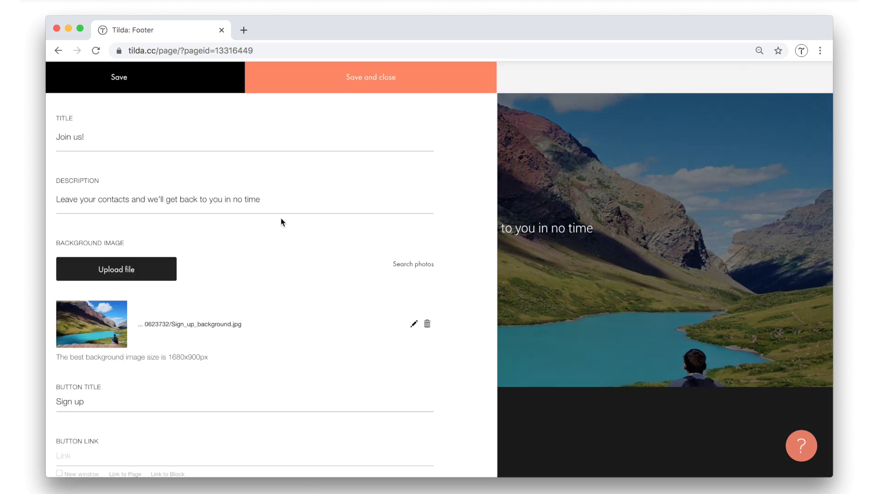
Set the Footer Join us block's Sign up button link to /#Form and save.
{"action": "scroll", "coordinate": [196, 201], "scroll_direction": "down", "scroll_amount": 5}
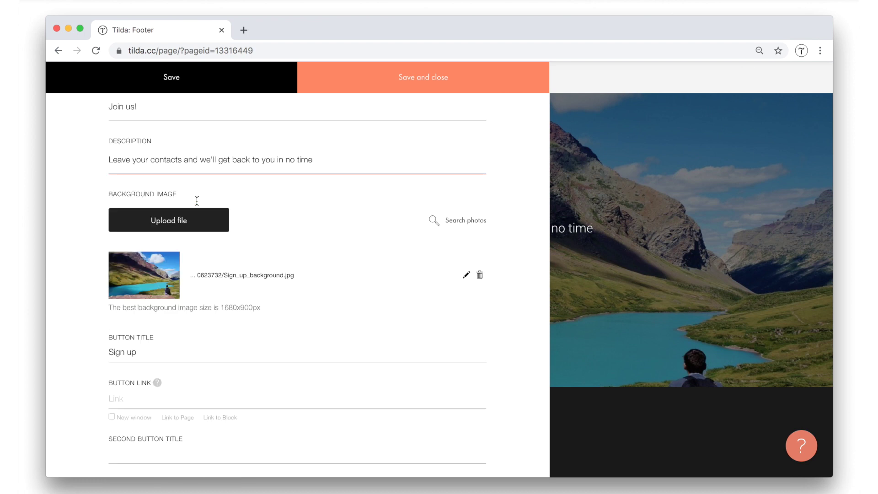
{"action": "left_click", "coordinate": [124, 265]}
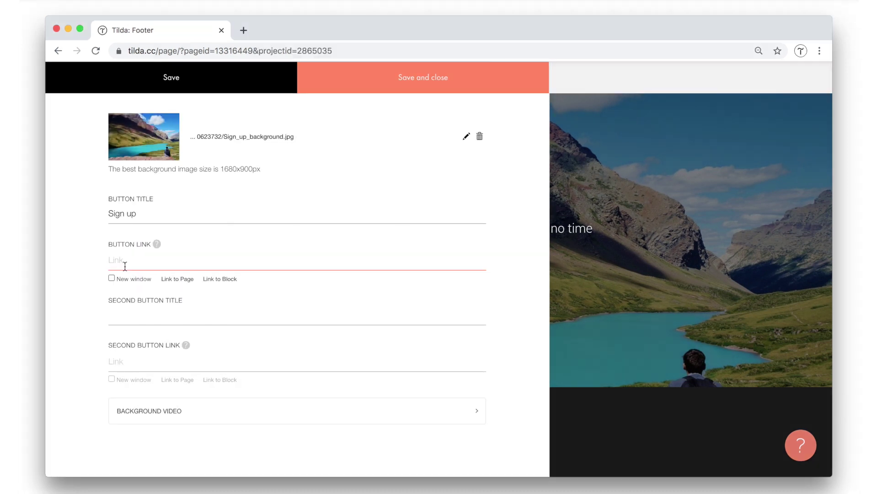
{"action": "type", "text": "/#Form"}
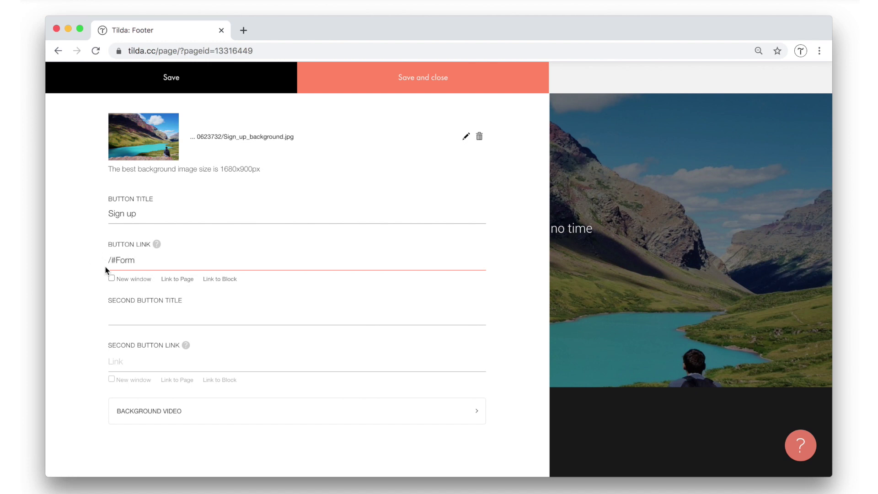
{"action": "left_click", "coordinate": [431, 81]}
From the Nation Travel Club overview, publish all pages and open nationtravelclub.tilda.ws in a new tab.
{"action": "left_click", "coordinate": [184, 80]}
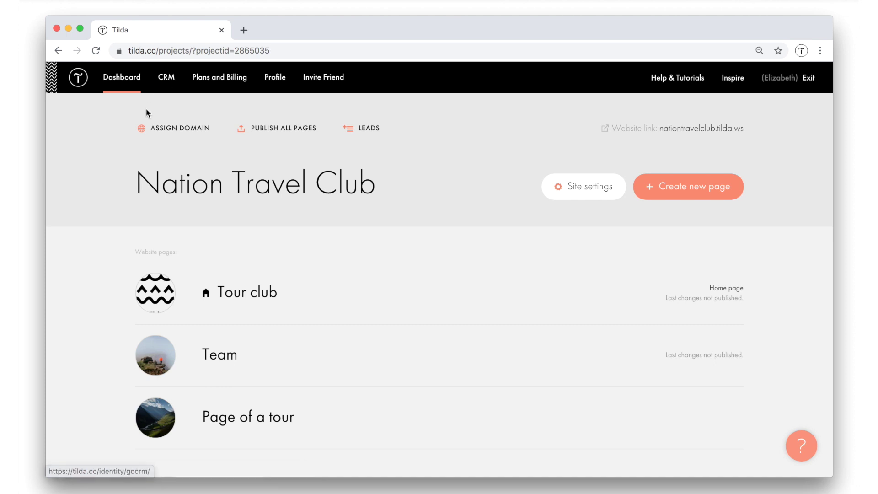
{"action": "left_click", "coordinate": [269, 130]}
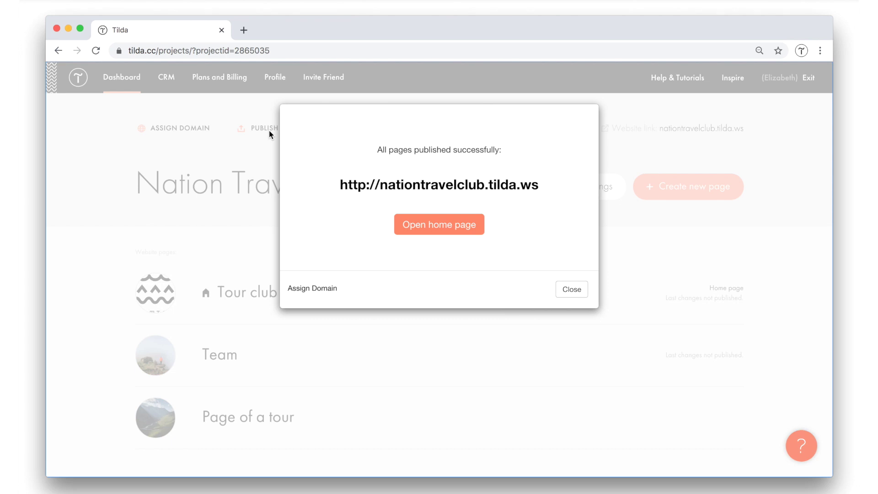
{"action": "left_click", "coordinate": [428, 189]}
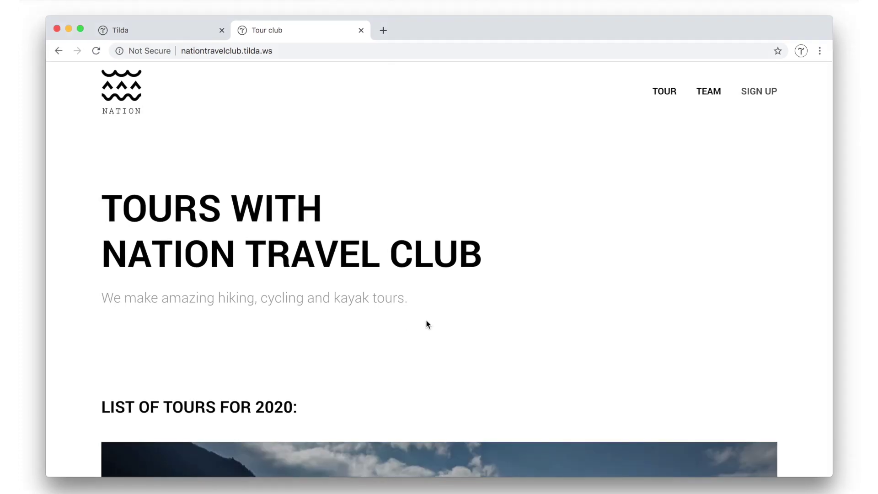
On the live site, open the Team page via TEAM, then follow the Tour link to /georgia.
{"action": "scroll", "coordinate": [427, 320], "scroll_direction": "down", "scroll_amount": 3}
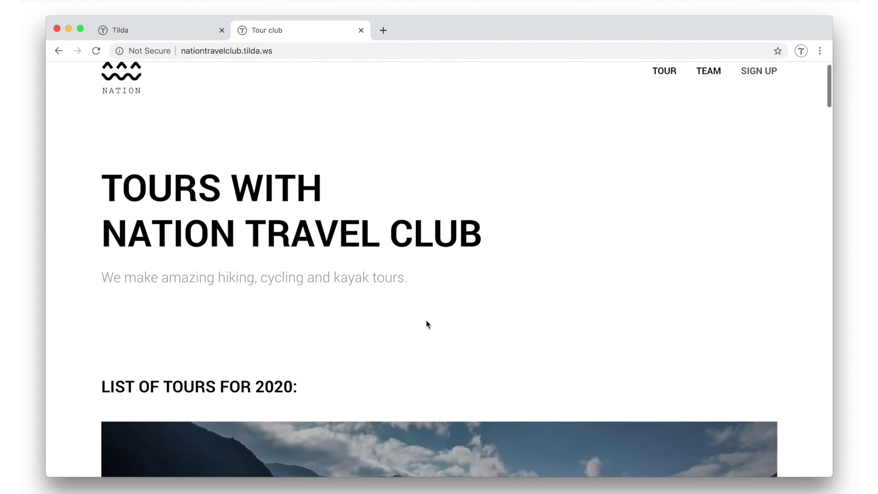
{"action": "scroll", "coordinate": [426, 320], "scroll_direction": "up", "scroll_amount": 3}
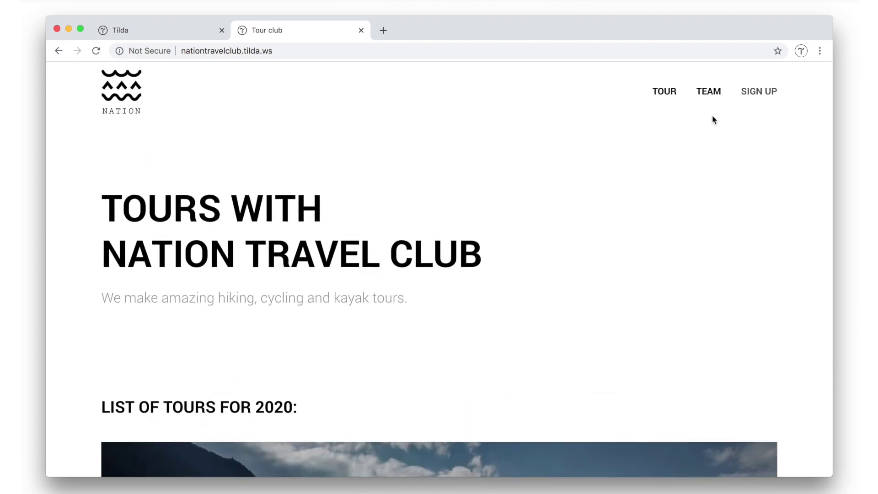
{"action": "left_click", "coordinate": [712, 91]}
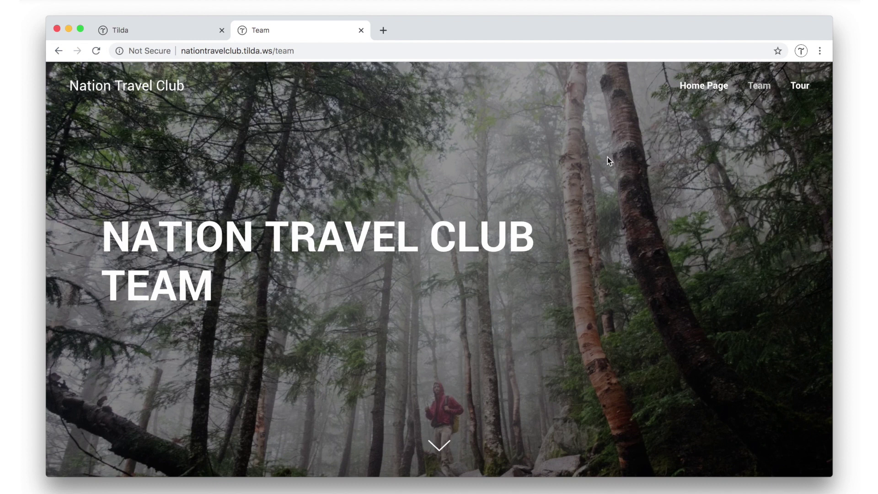
{"action": "scroll", "coordinate": [469, 287], "scroll_direction": "down", "scroll_amount": 8}
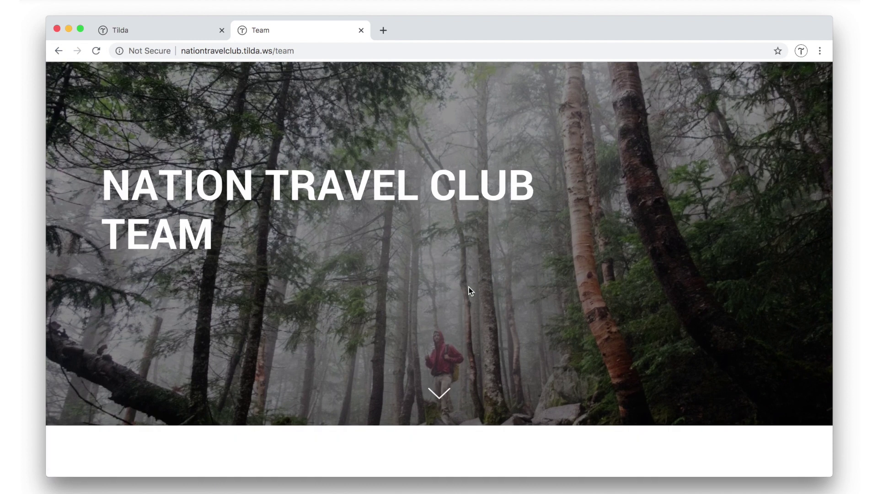
{"action": "scroll", "coordinate": [469, 291], "scroll_direction": "up", "scroll_amount": 8}
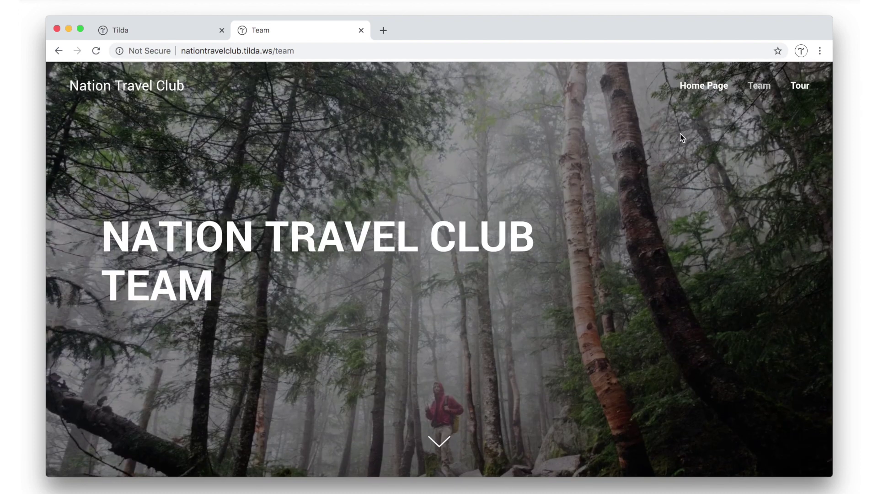
{"action": "left_click", "coordinate": [804, 88]}
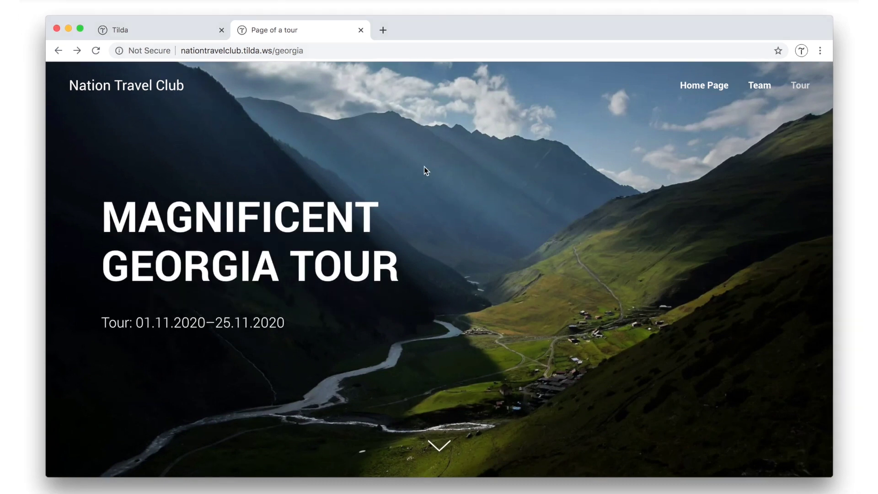
Scroll to the Georgia page footer and confirm Sign up lands on the home page at /#Form.
{"action": "scroll", "coordinate": [424, 167], "scroll_direction": "down", "scroll_amount": 20}
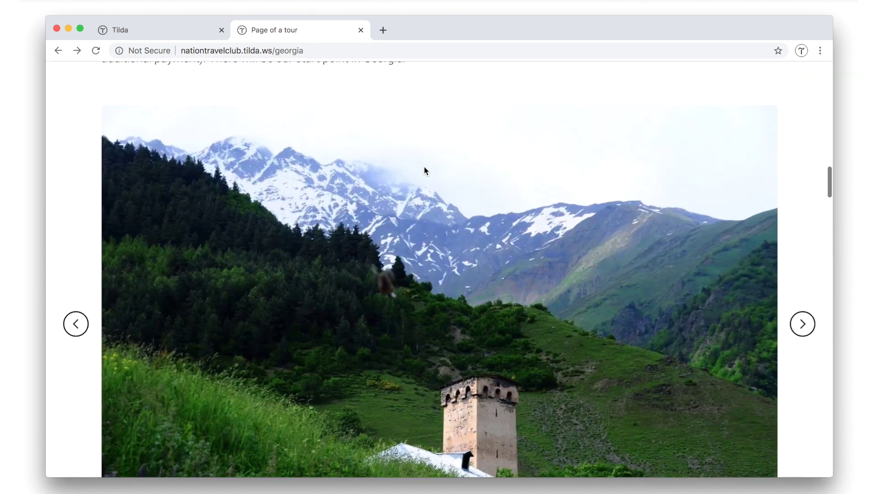
{"action": "scroll", "coordinate": [424, 170], "scroll_direction": "down", "scroll_amount": 20}
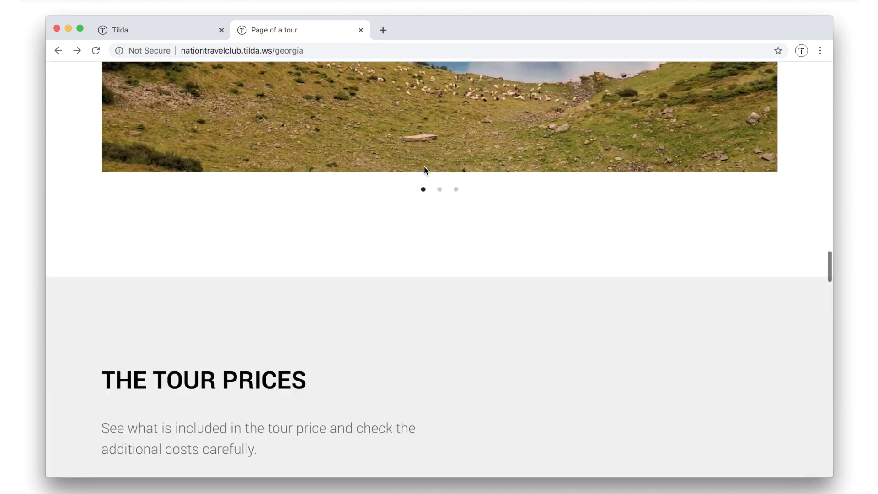
{"action": "scroll", "coordinate": [424, 170], "scroll_direction": "down", "scroll_amount": 15}
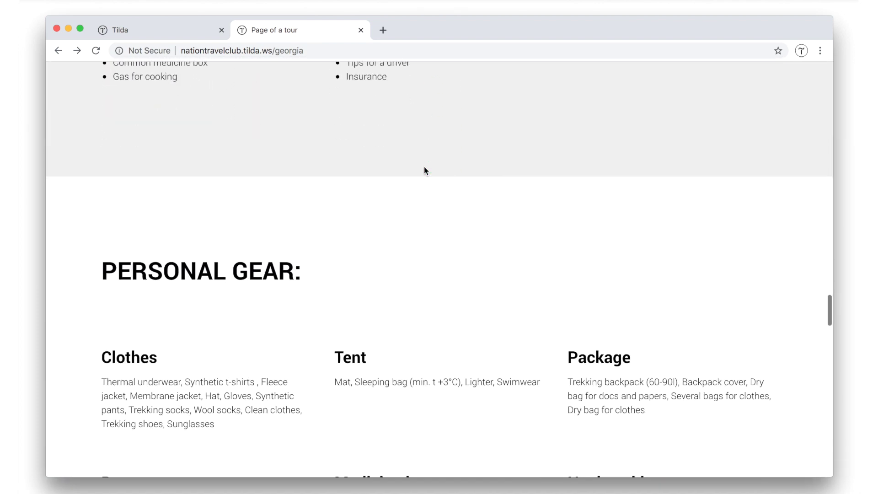
{"action": "scroll", "coordinate": [425, 171], "scroll_direction": "down", "scroll_amount": 15}
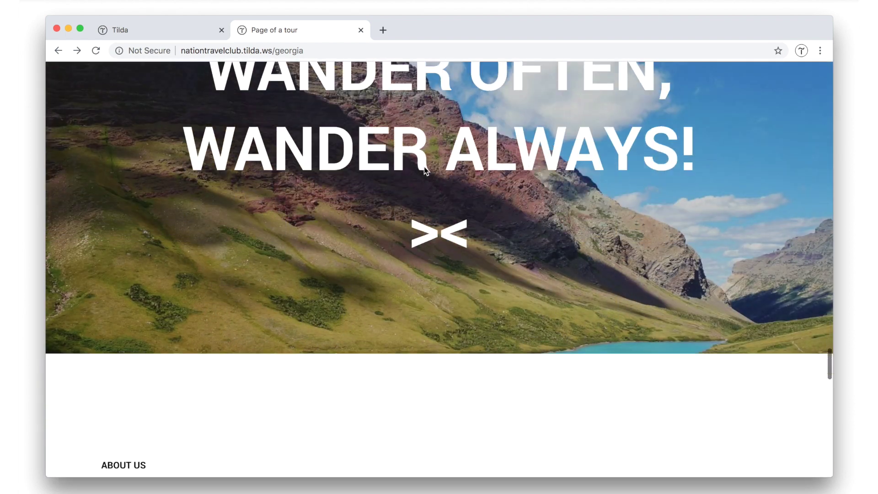
{"action": "scroll", "coordinate": [425, 170], "scroll_direction": "down", "scroll_amount": 15}
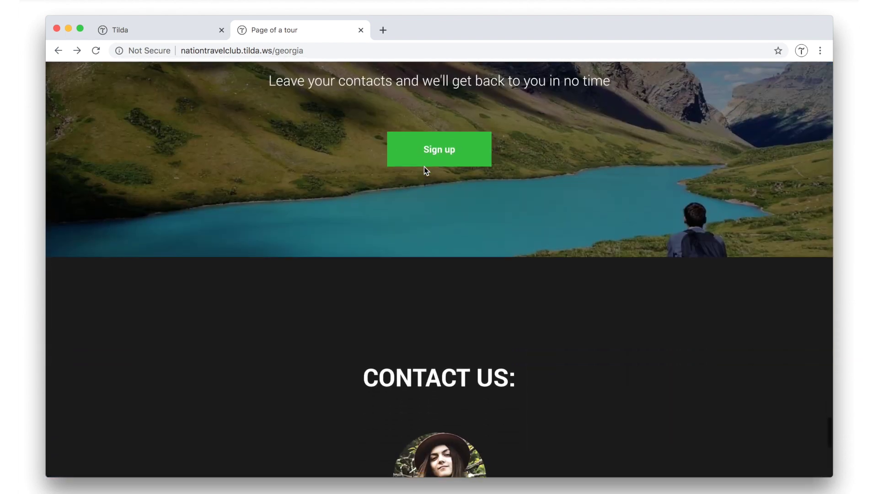
{"action": "scroll", "coordinate": [424, 166], "scroll_direction": "up", "scroll_amount": 2}
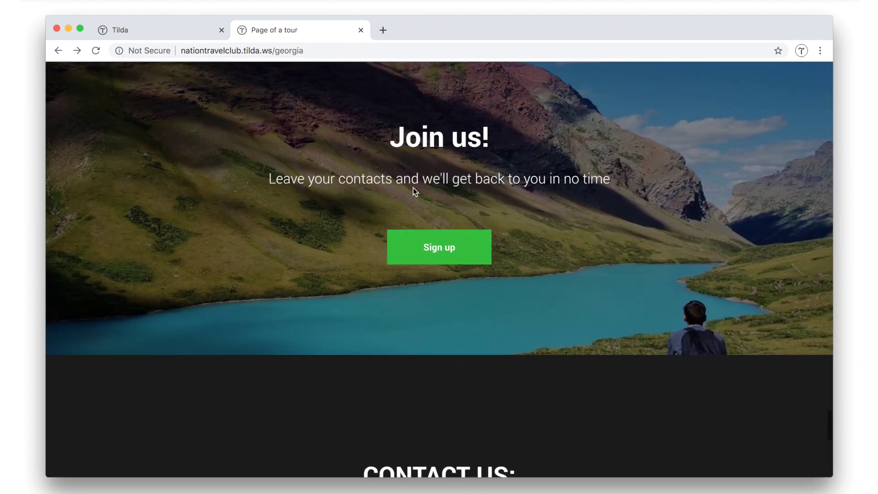
{"action": "left_click", "coordinate": [430, 249]}
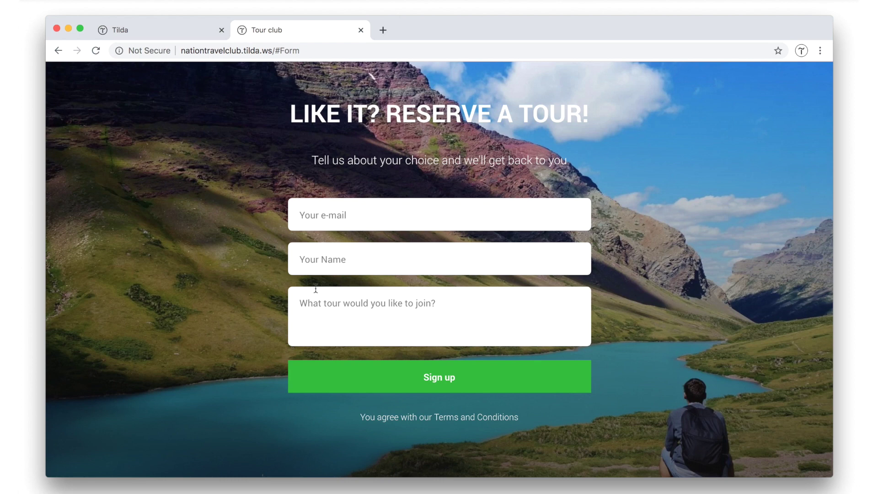
{"action": "scroll", "coordinate": [316, 289], "scroll_direction": "up", "scroll_amount": 20}
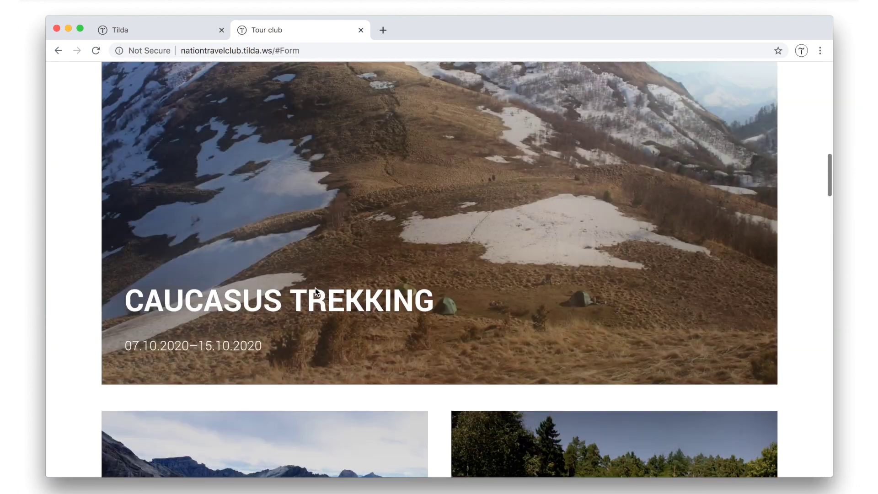